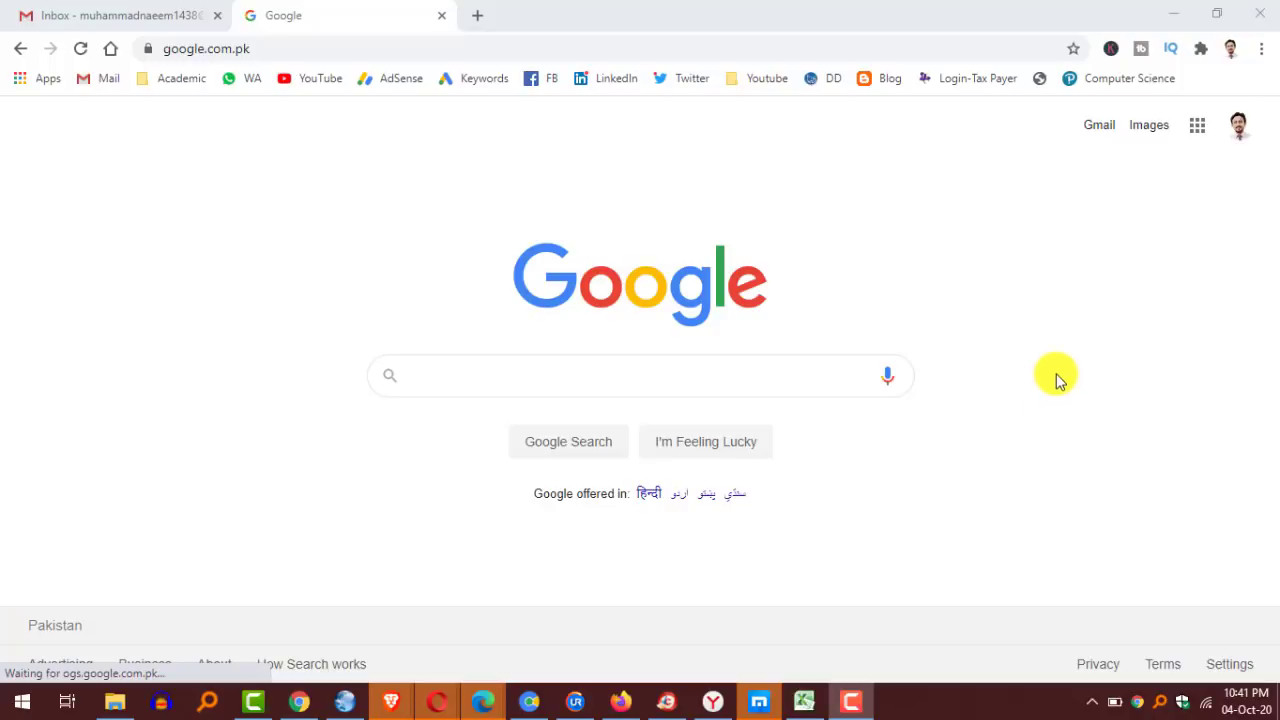
Search Google for 'iris login' and open the FBR IRIS 'Login-Tax Payer' page.
left_click(472, 370)
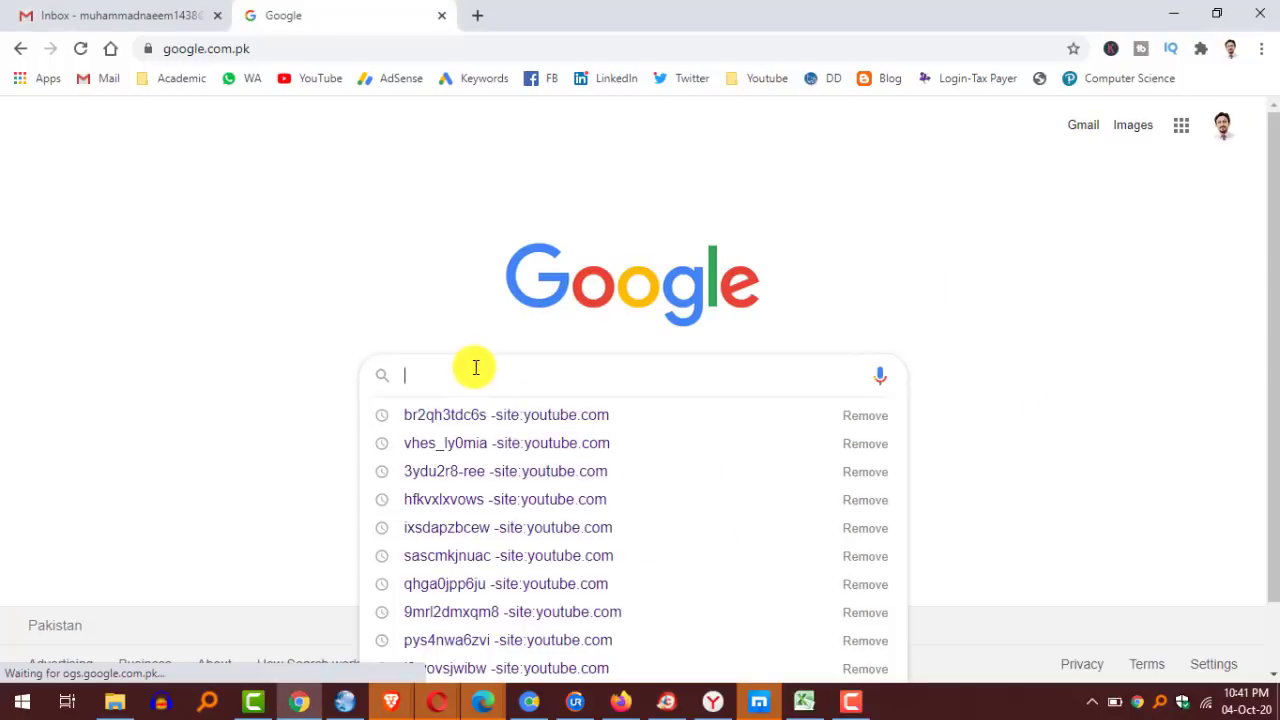
type("iris login")
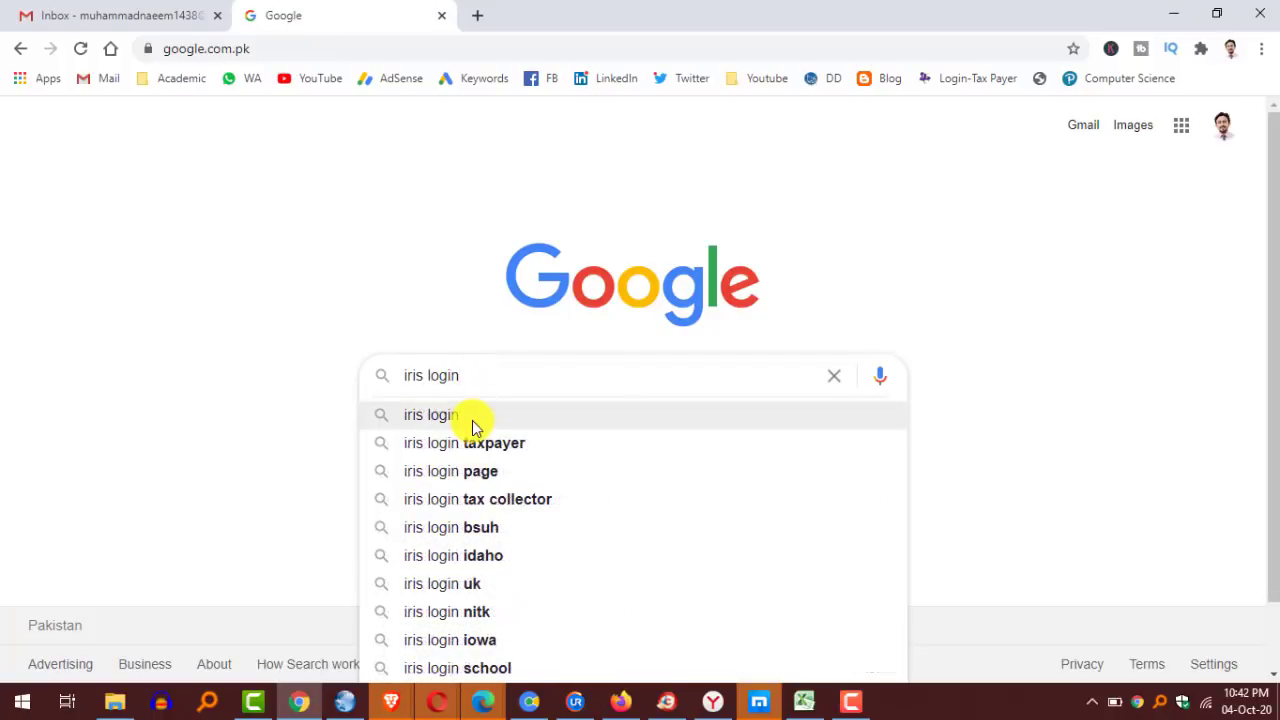
left_click(474, 420)
left_click(233, 298)
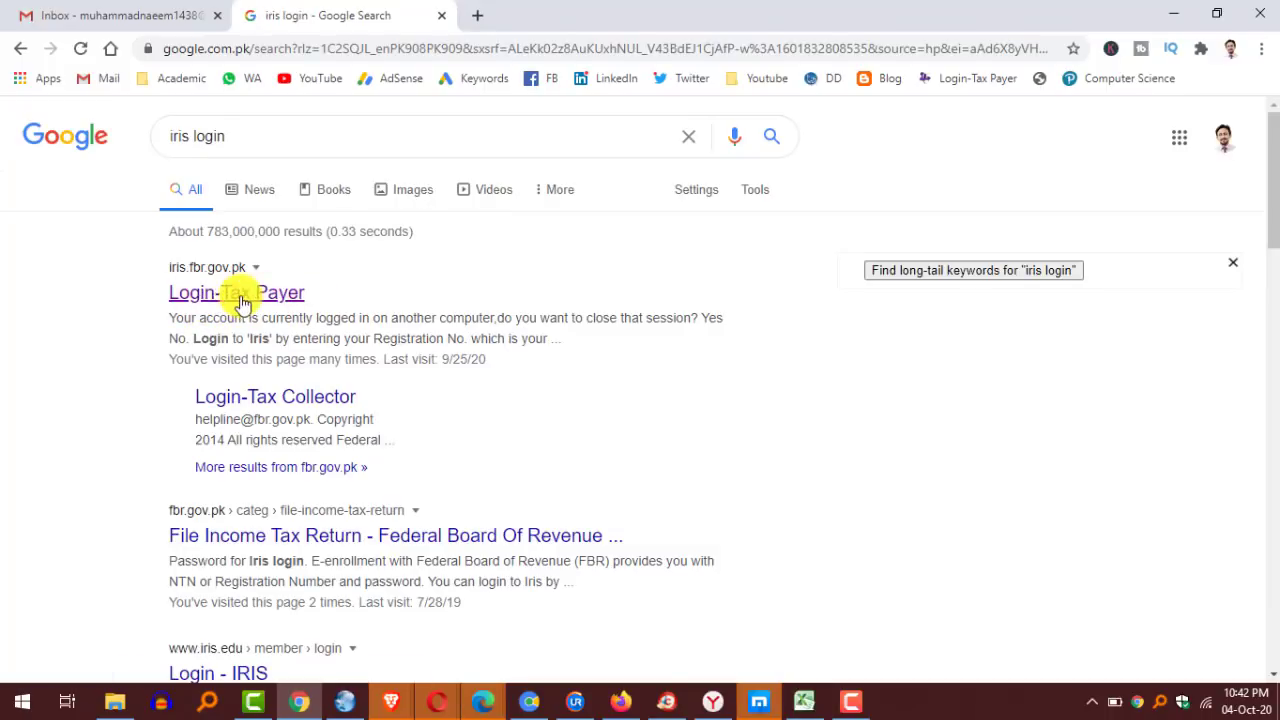
left_click(250, 293)
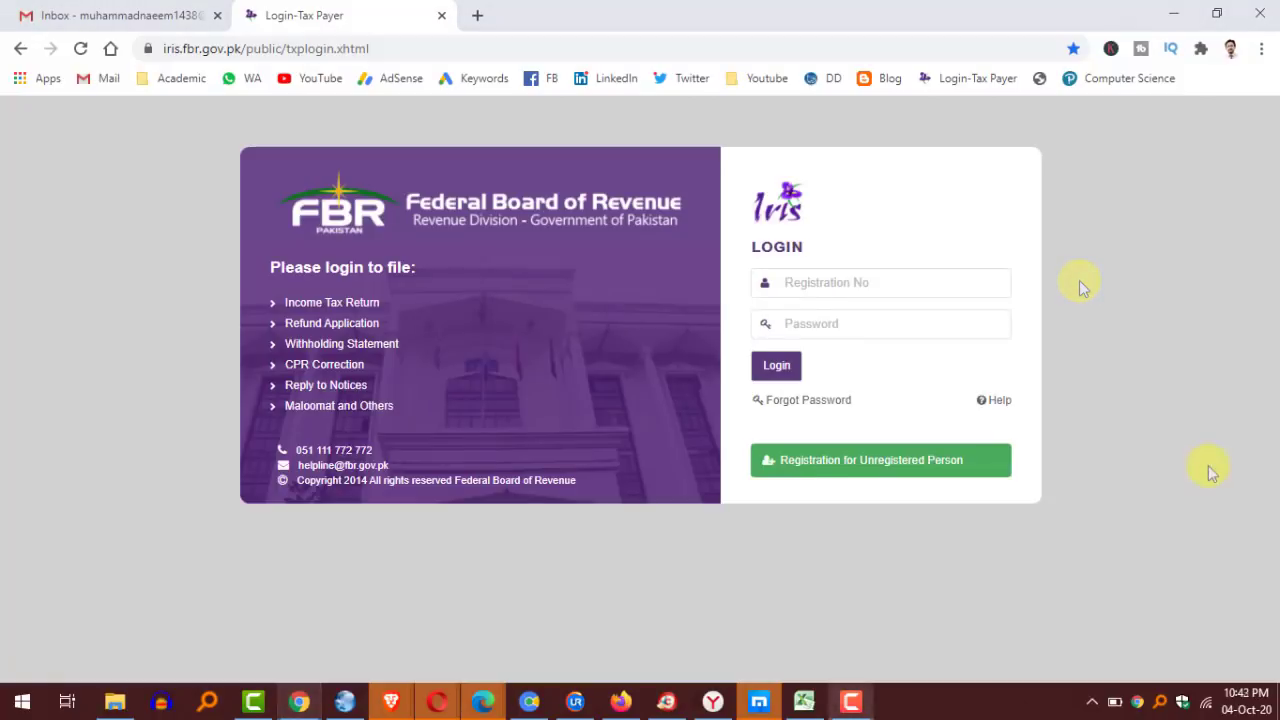
Log in to IRIS with the taxpayer's registration number and account password.
left_click(836, 283)
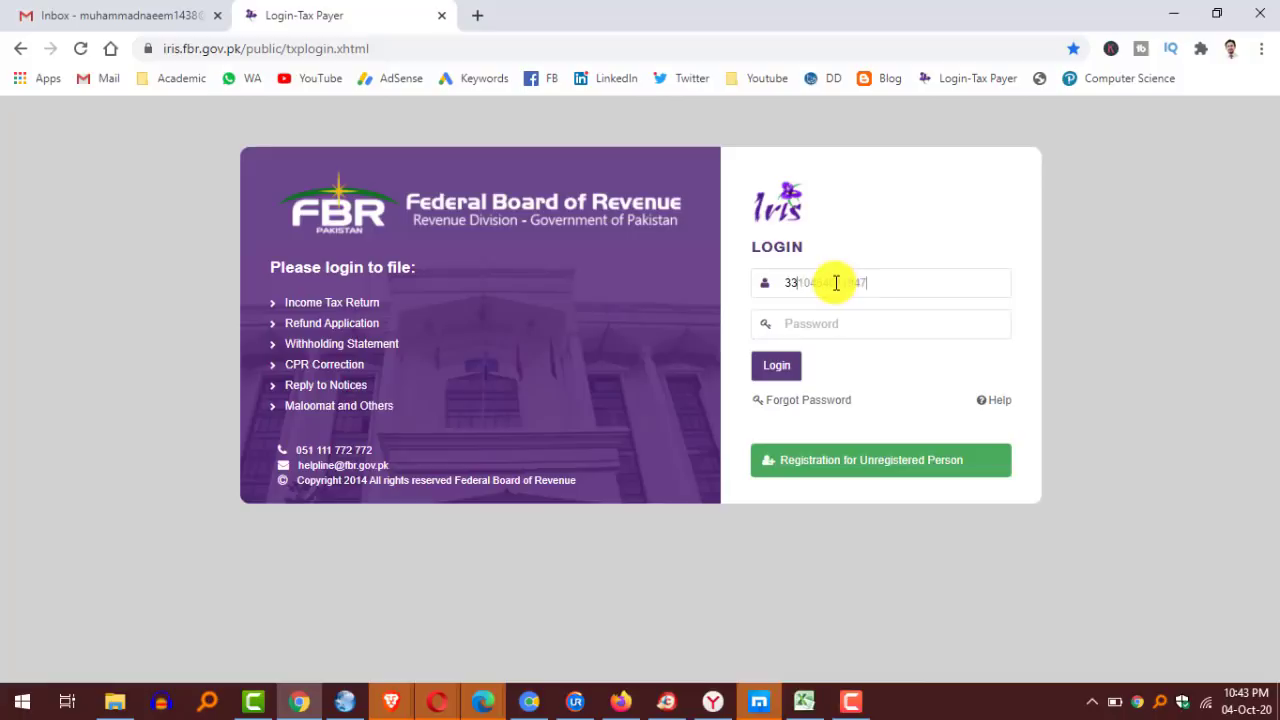
left_click(872, 329)
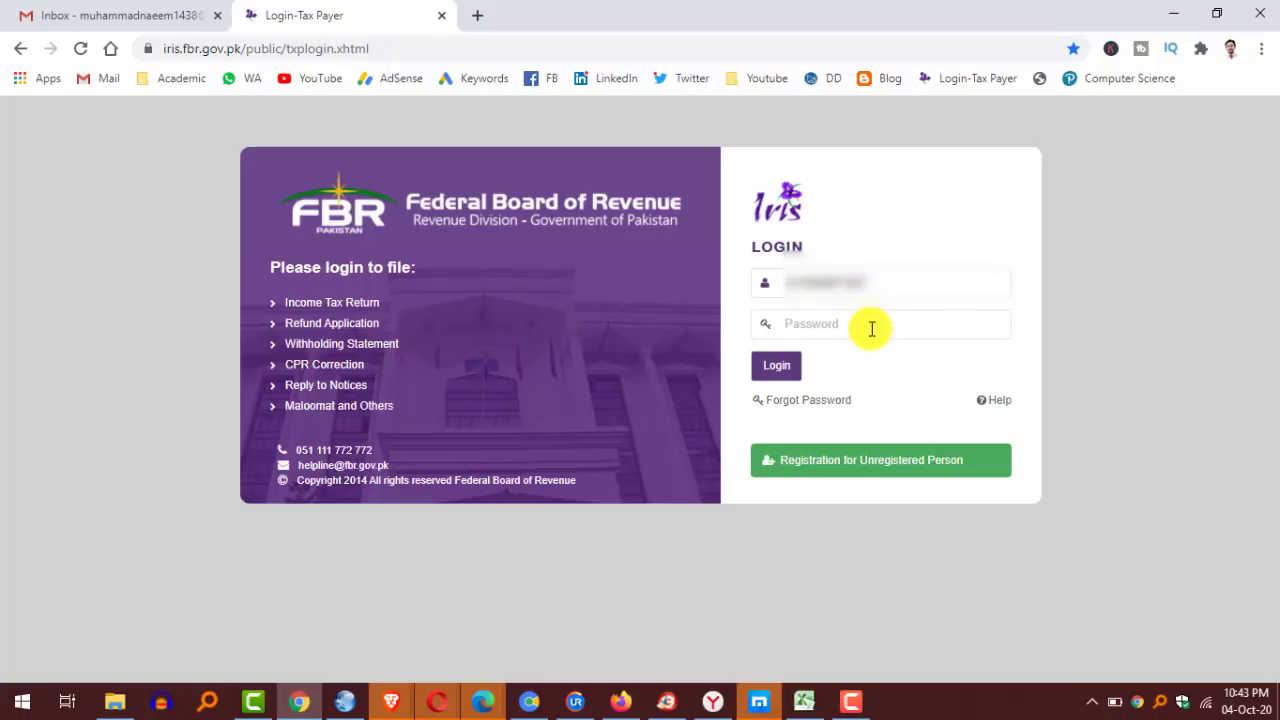
key("ctrl+v")
left_click(777, 372)
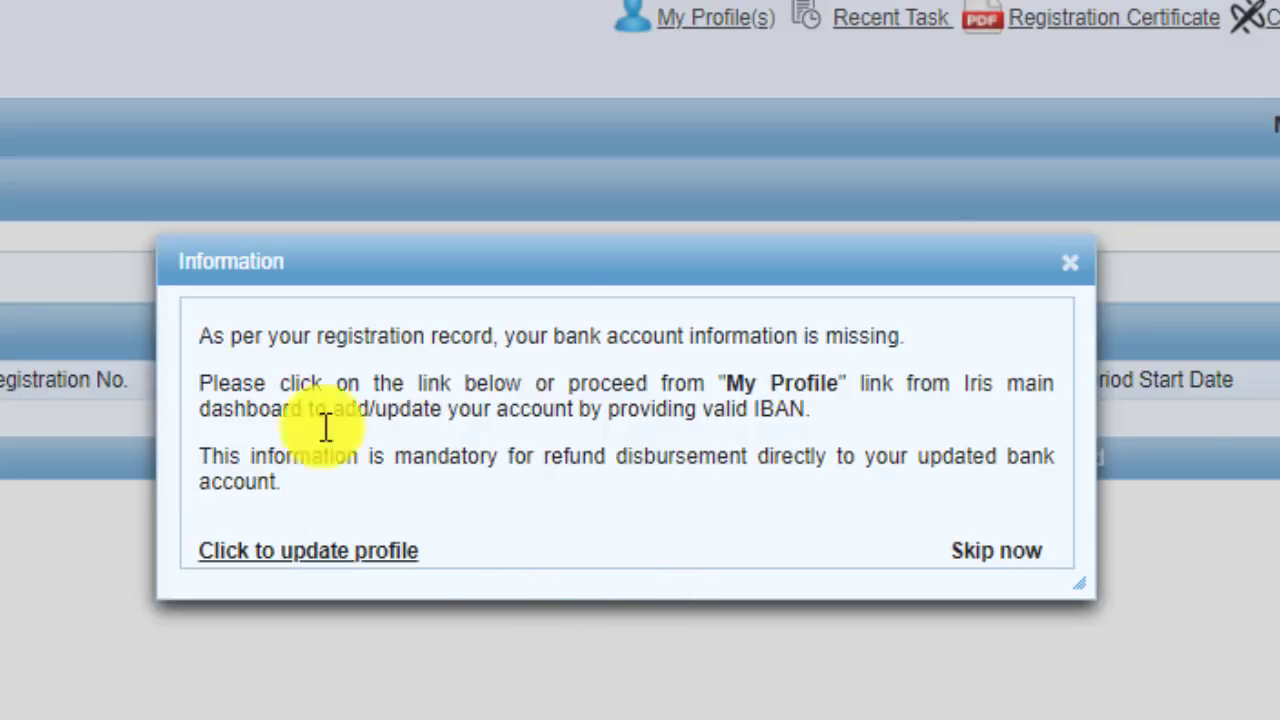
Open the profile's Bank Accounts tab and add a new, empty bank account entry.
left_click(315, 556)
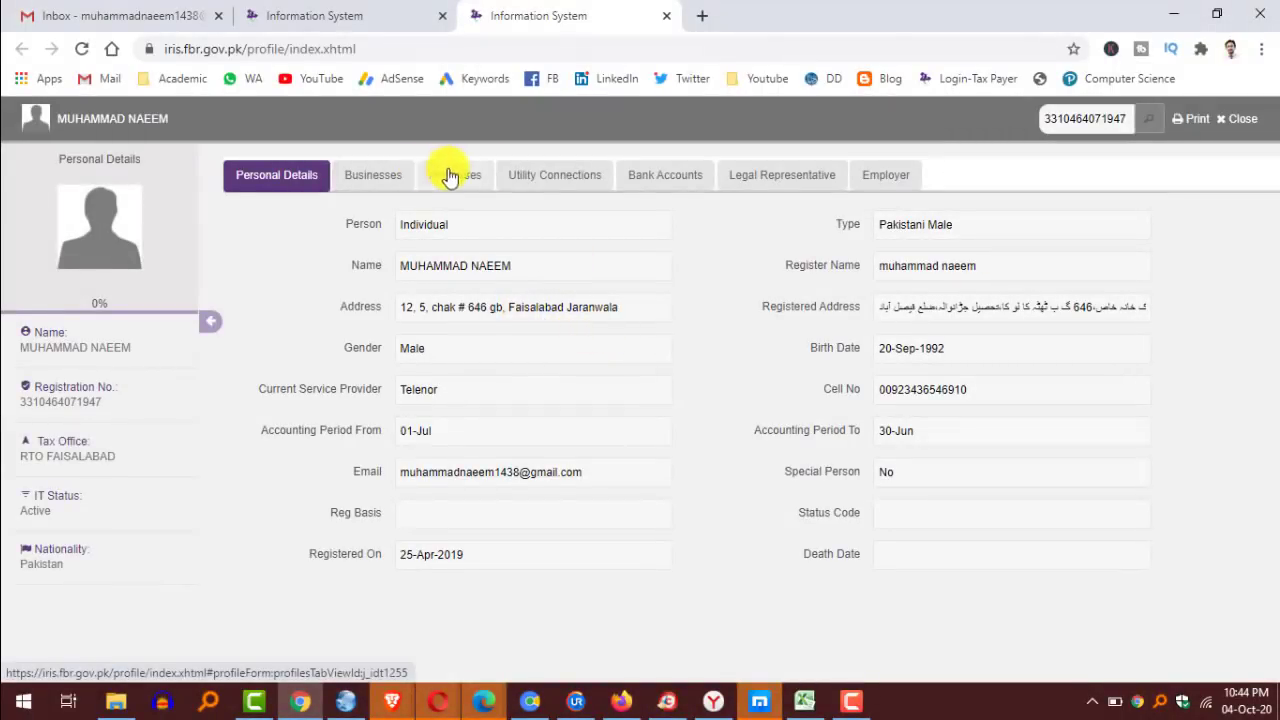
left_click(664, 176)
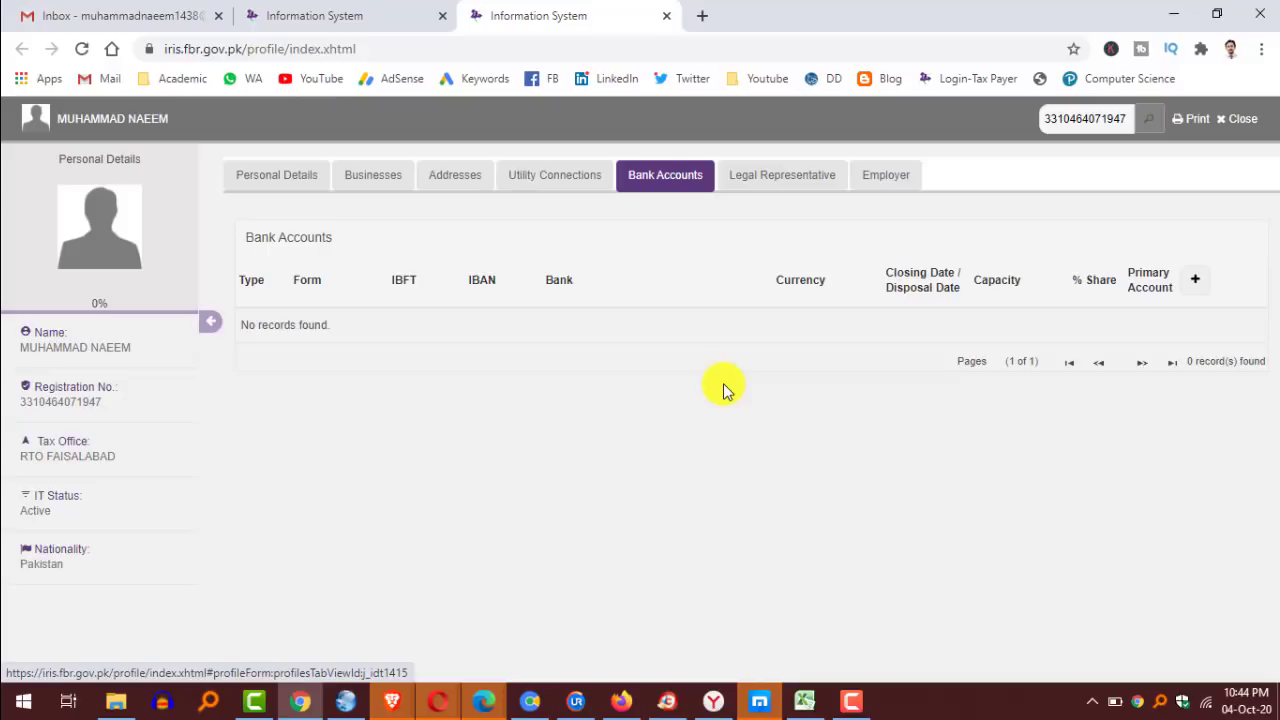
left_click(1193, 284)
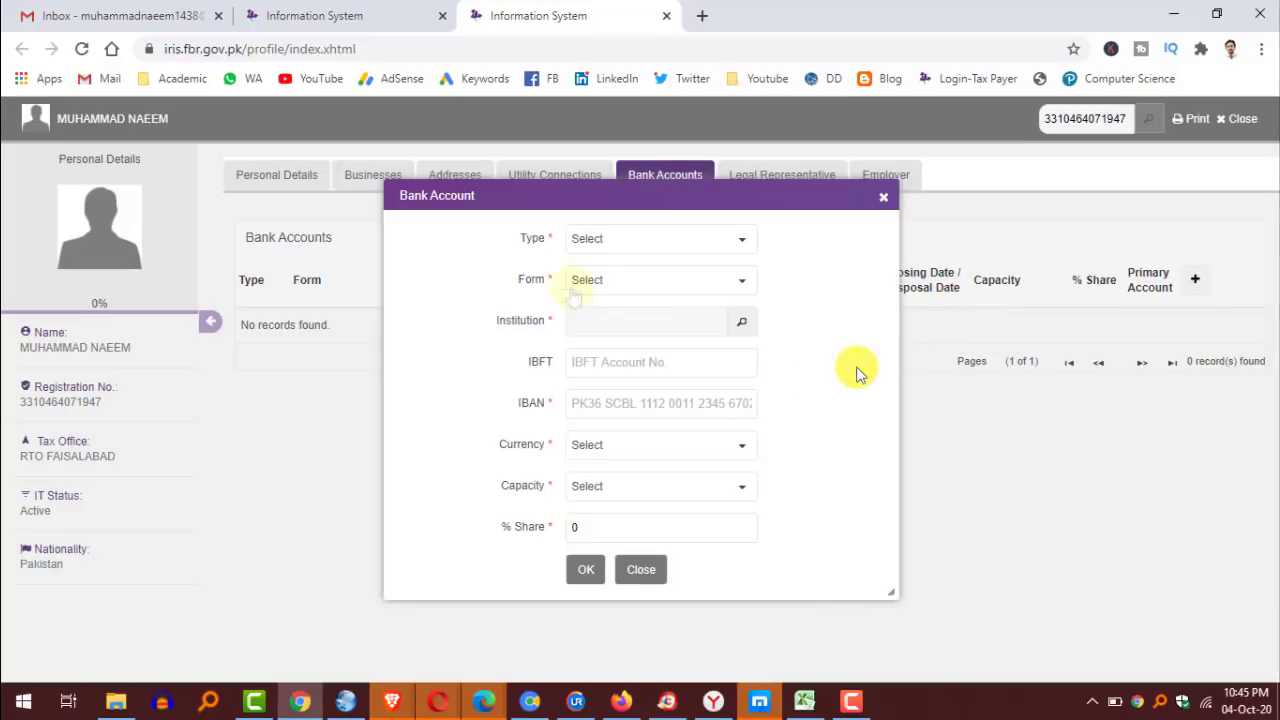
Set the bank account Type to Account and Form to Saving Account.
left_click(741, 240)
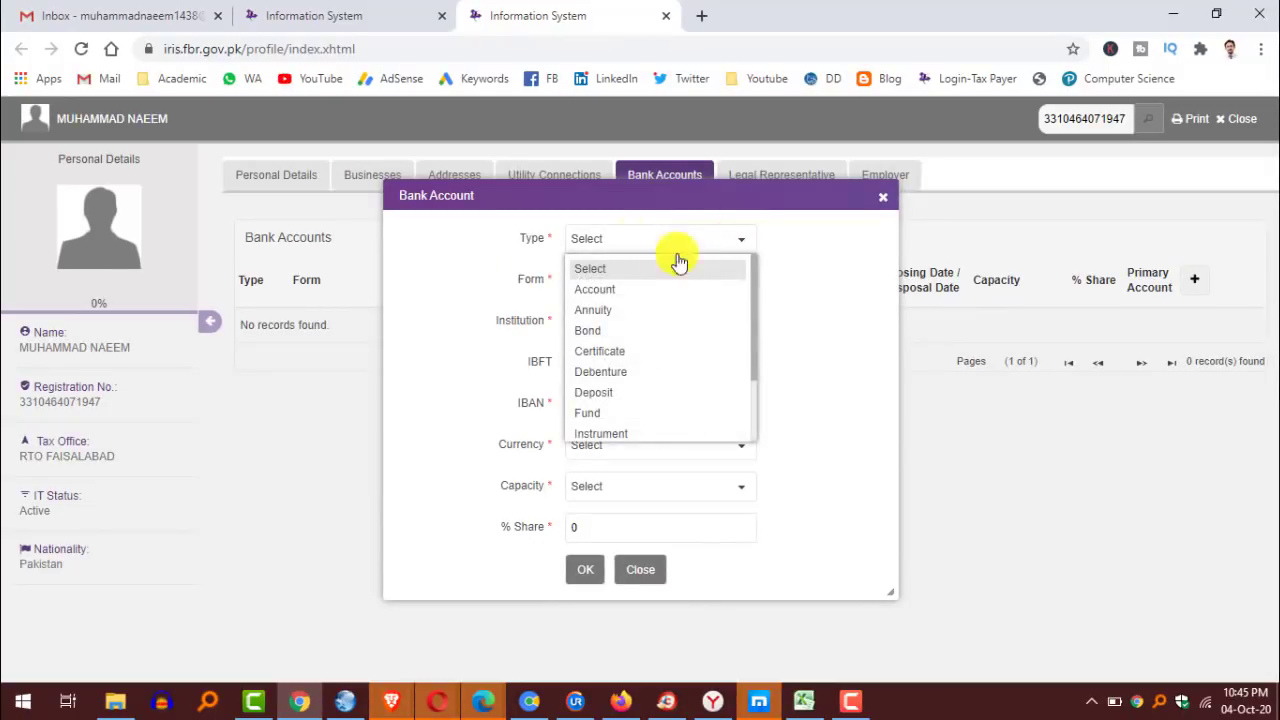
left_click(607, 290)
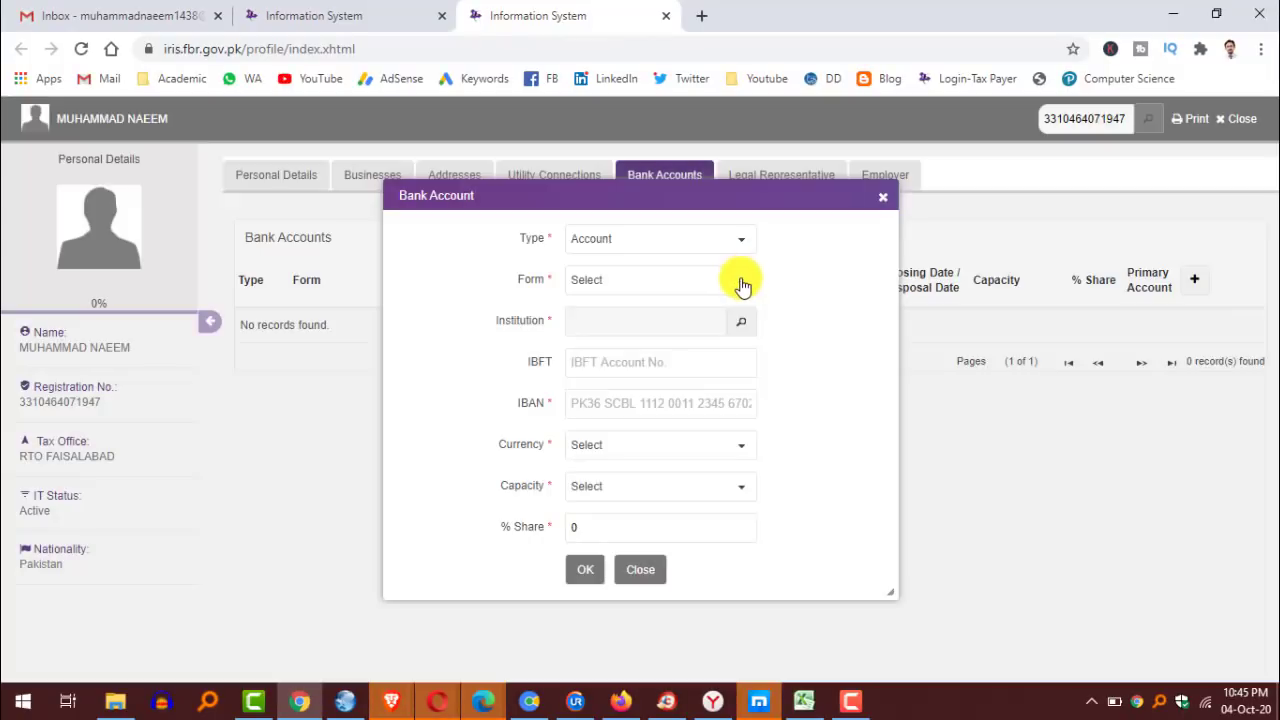
left_click(740, 283)
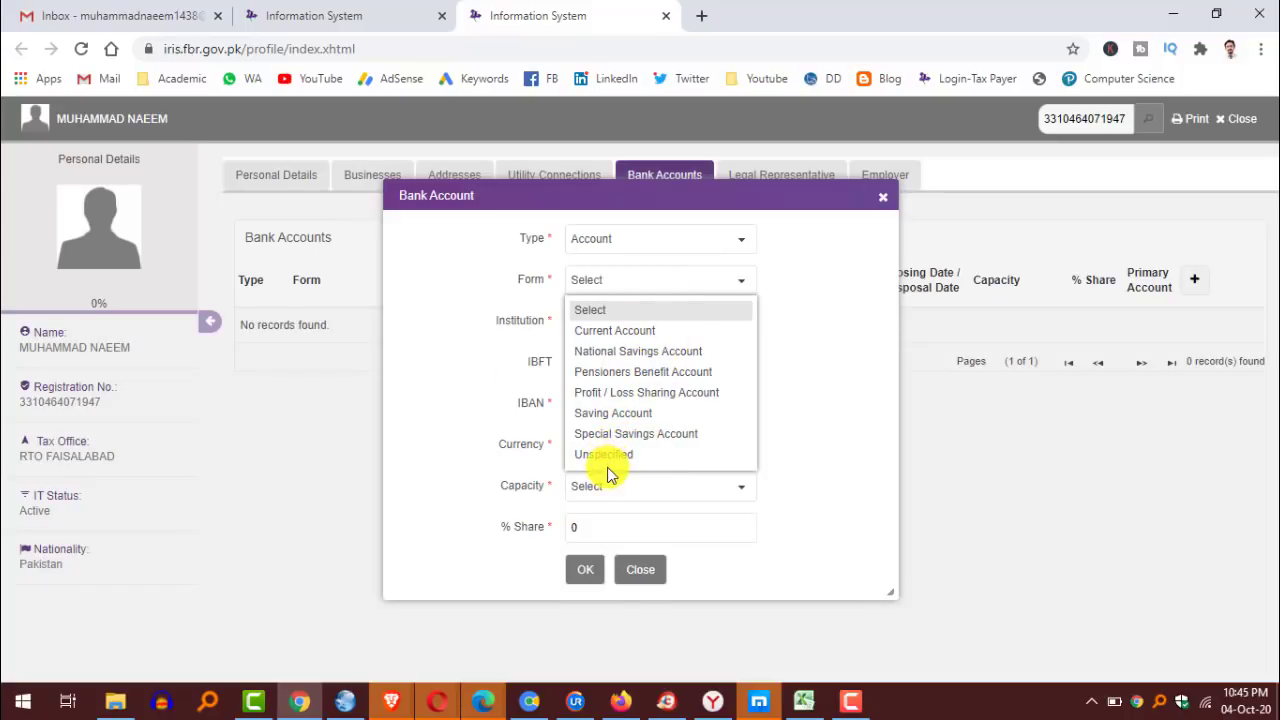
left_click(613, 413)
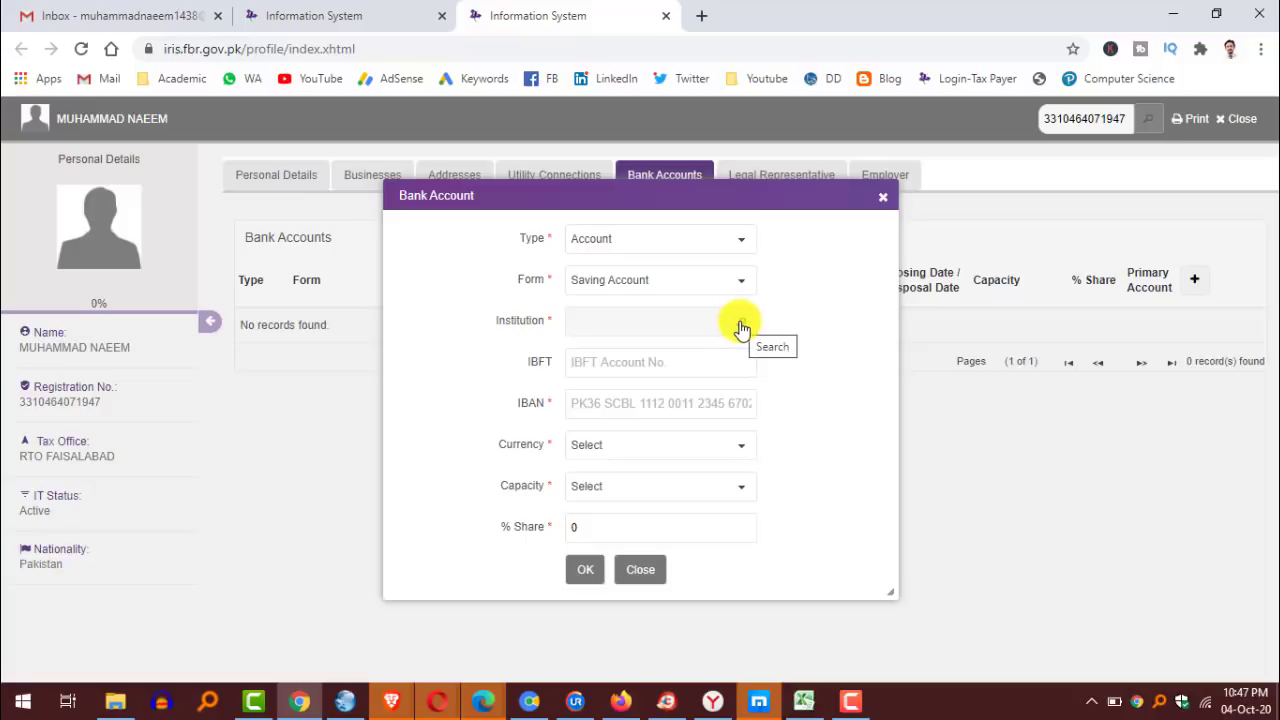
Choose Habib Bank Limited's Hasan Road Jaranwala branch as the institution.
left_click(741, 327)
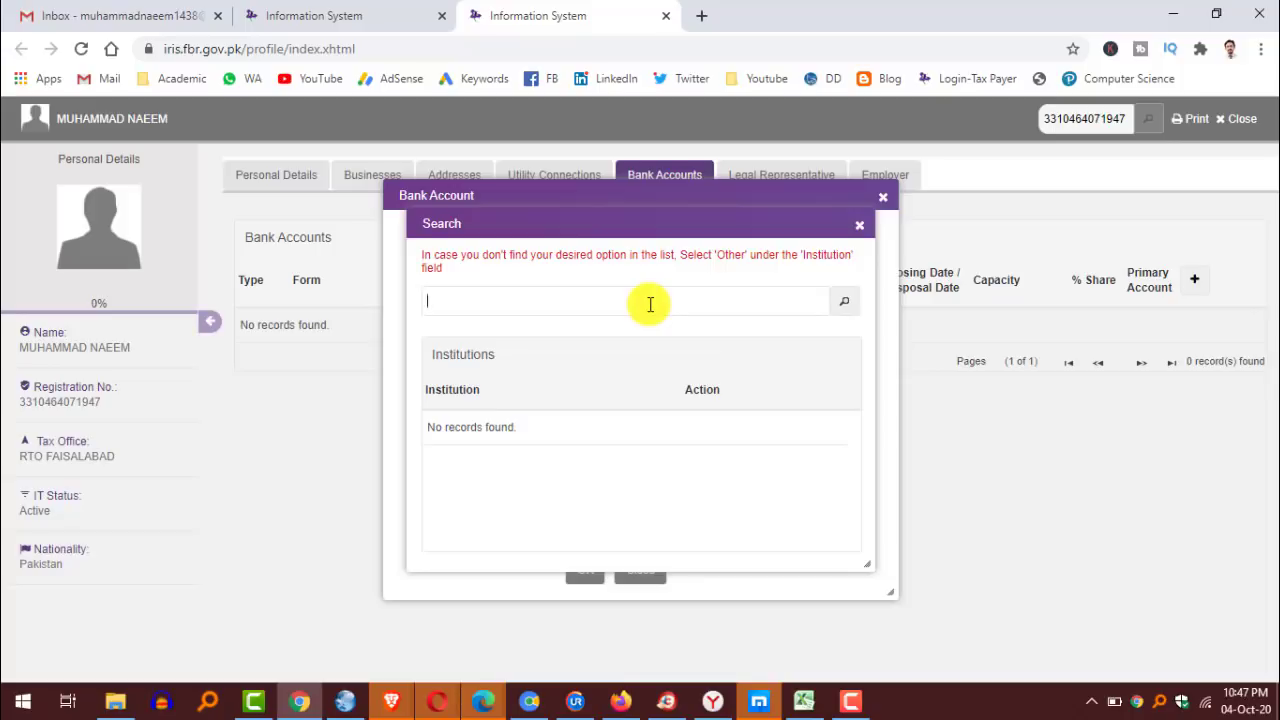
type("Habib Bank Hasan road jaranwala")
left_click(845, 303)
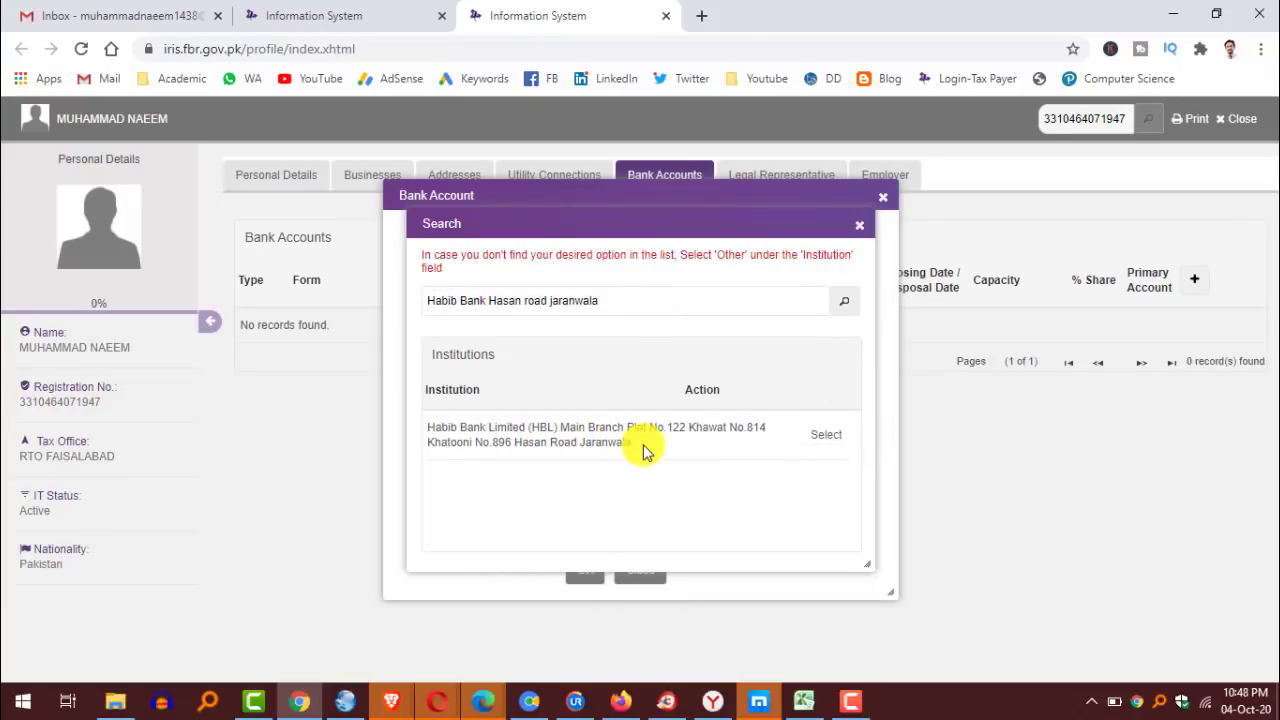
left_click(823, 440)
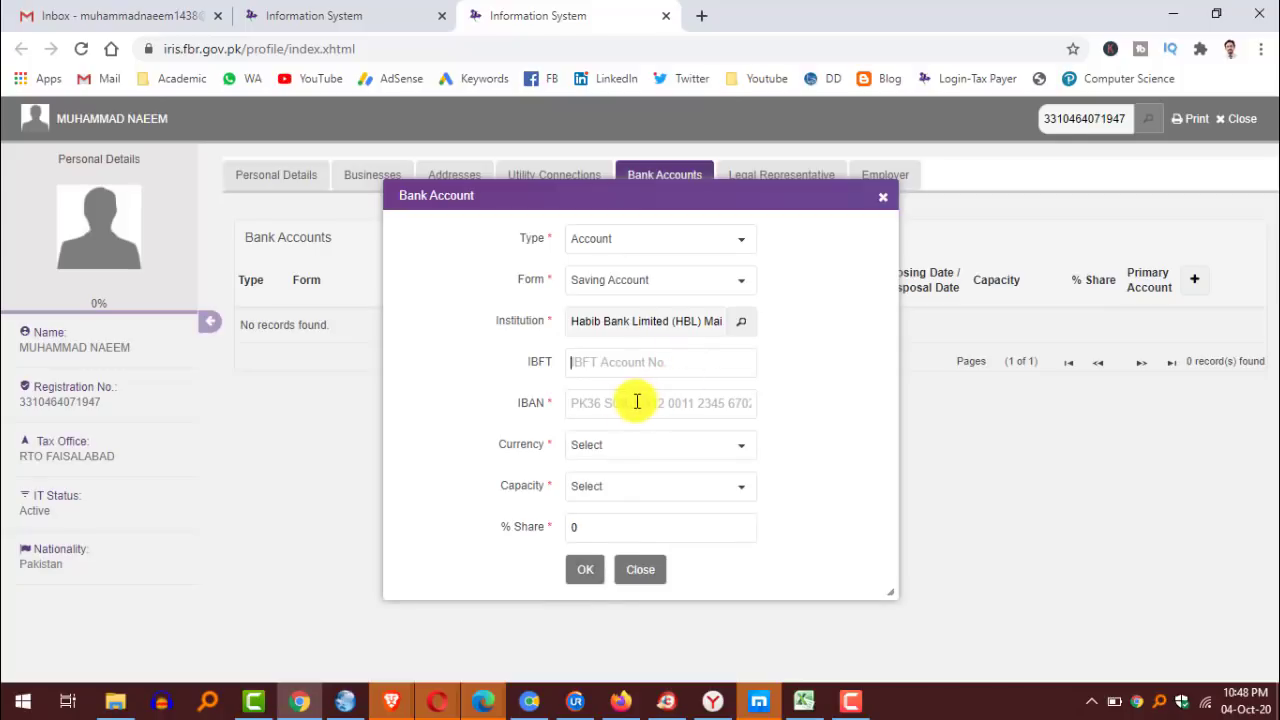
Fill in the IBAN, PKR Rs currency, Owner capacity and 100% share, then save and close the profile.
left_click(605, 406)
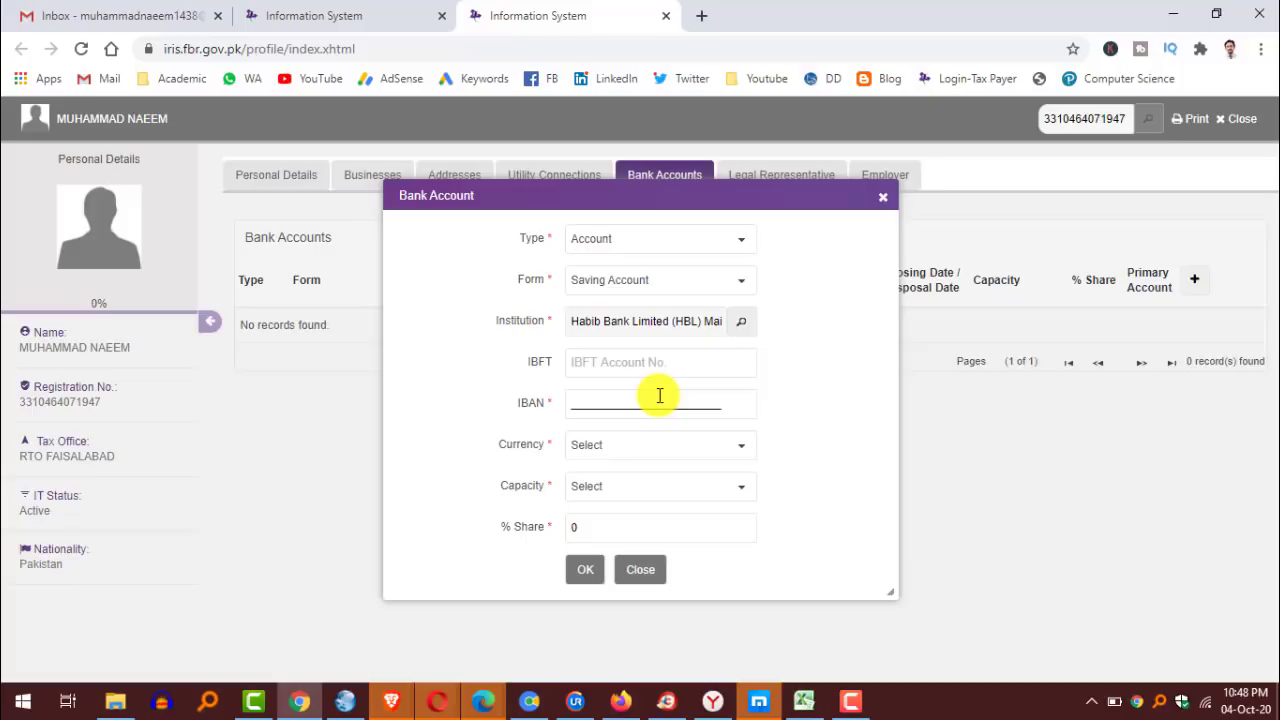
key("ctrl+v")
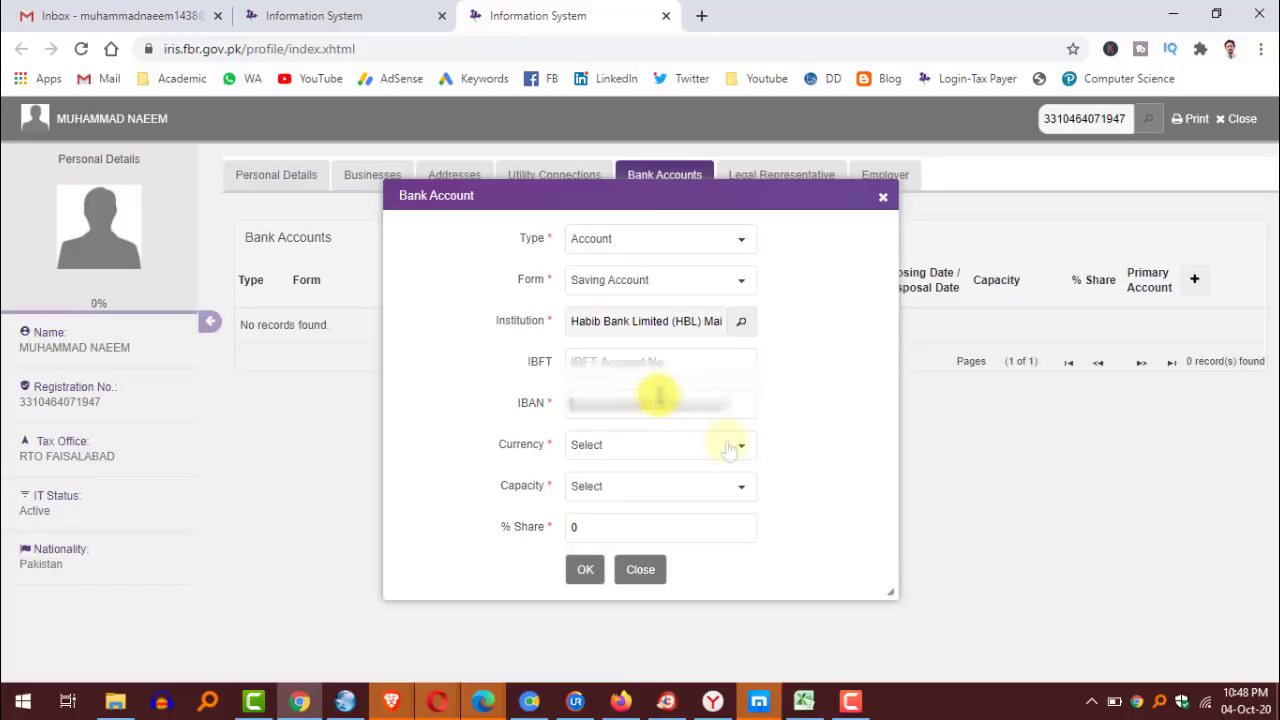
left_click(735, 455)
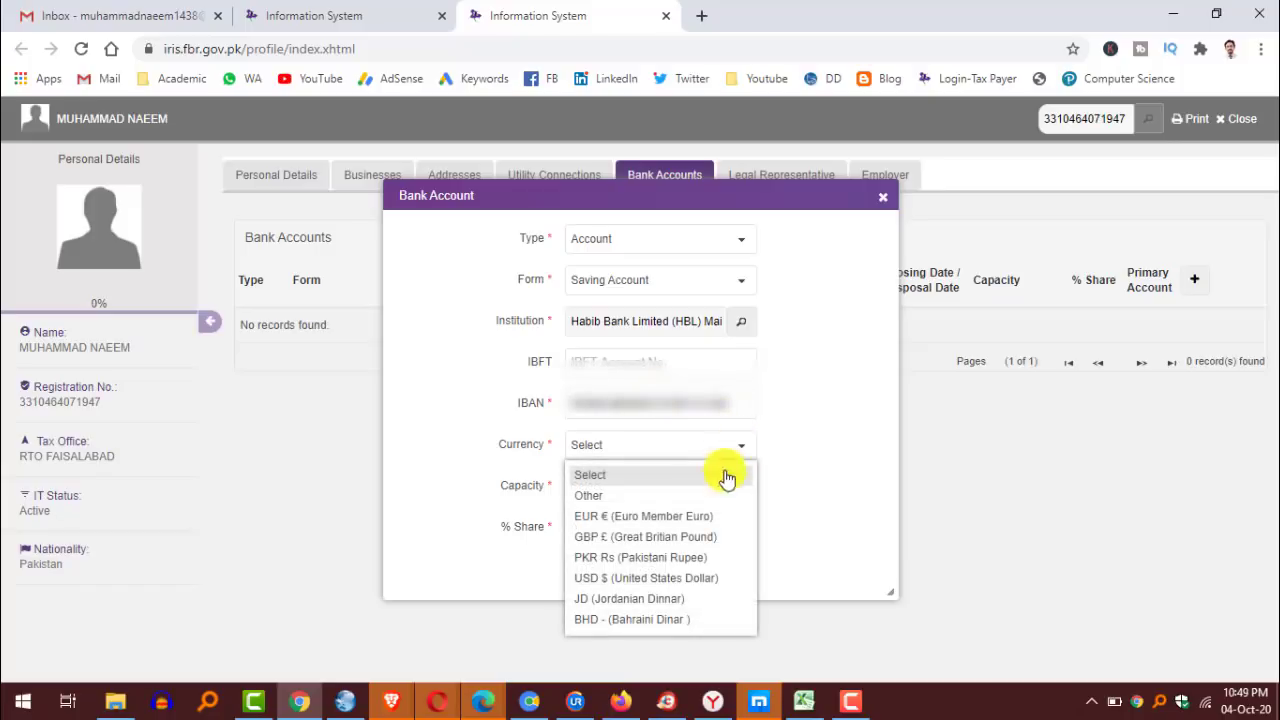
left_click(636, 558)
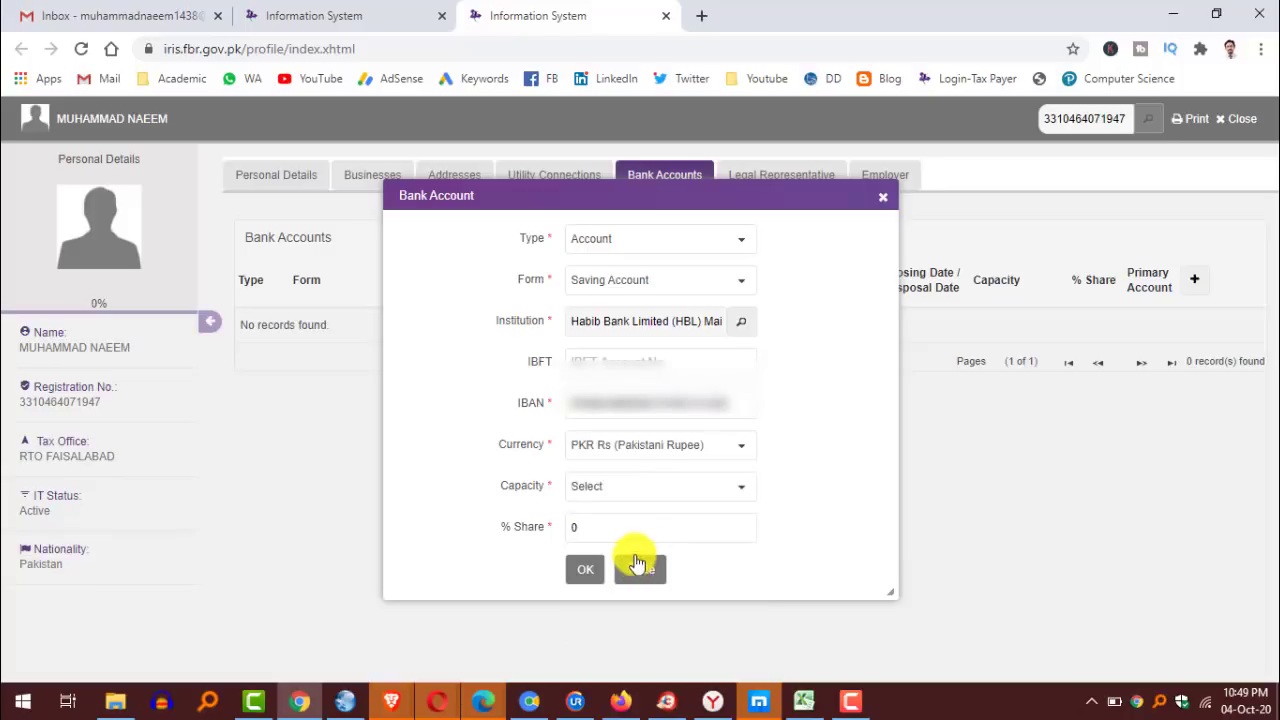
left_click(740, 493)
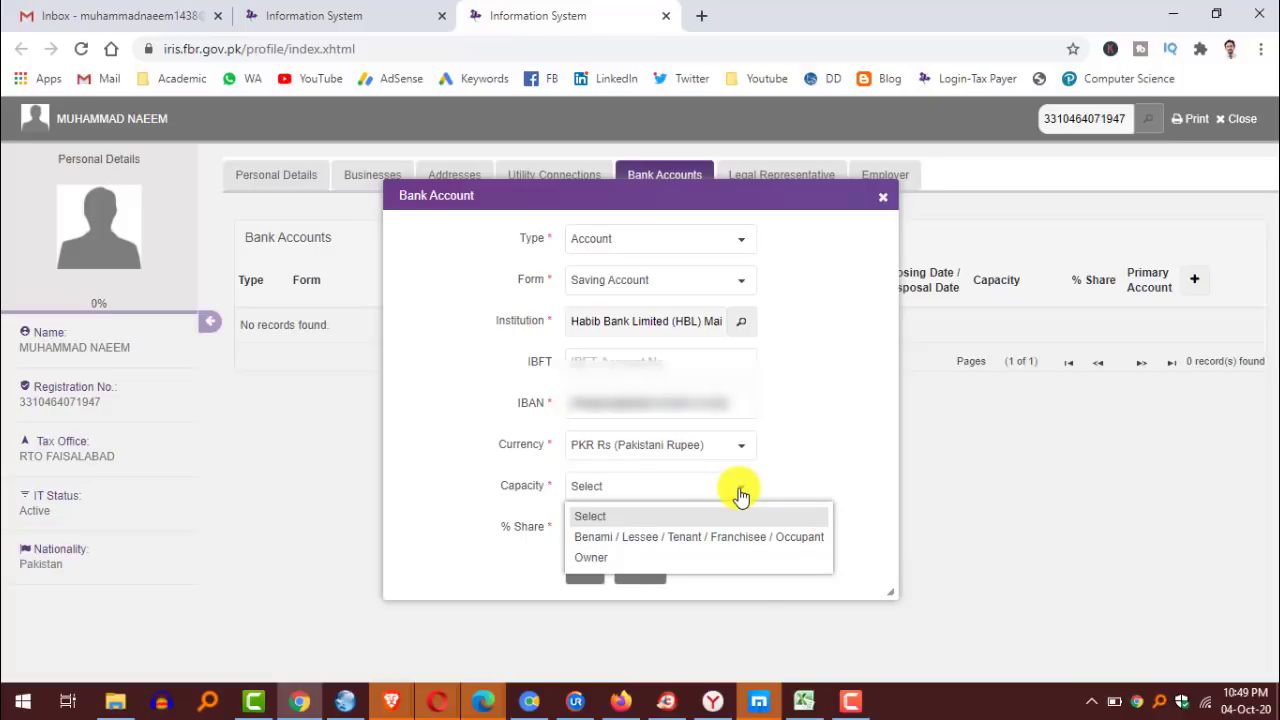
left_click(610, 561)
left_click_drag(620, 523, 543, 526)
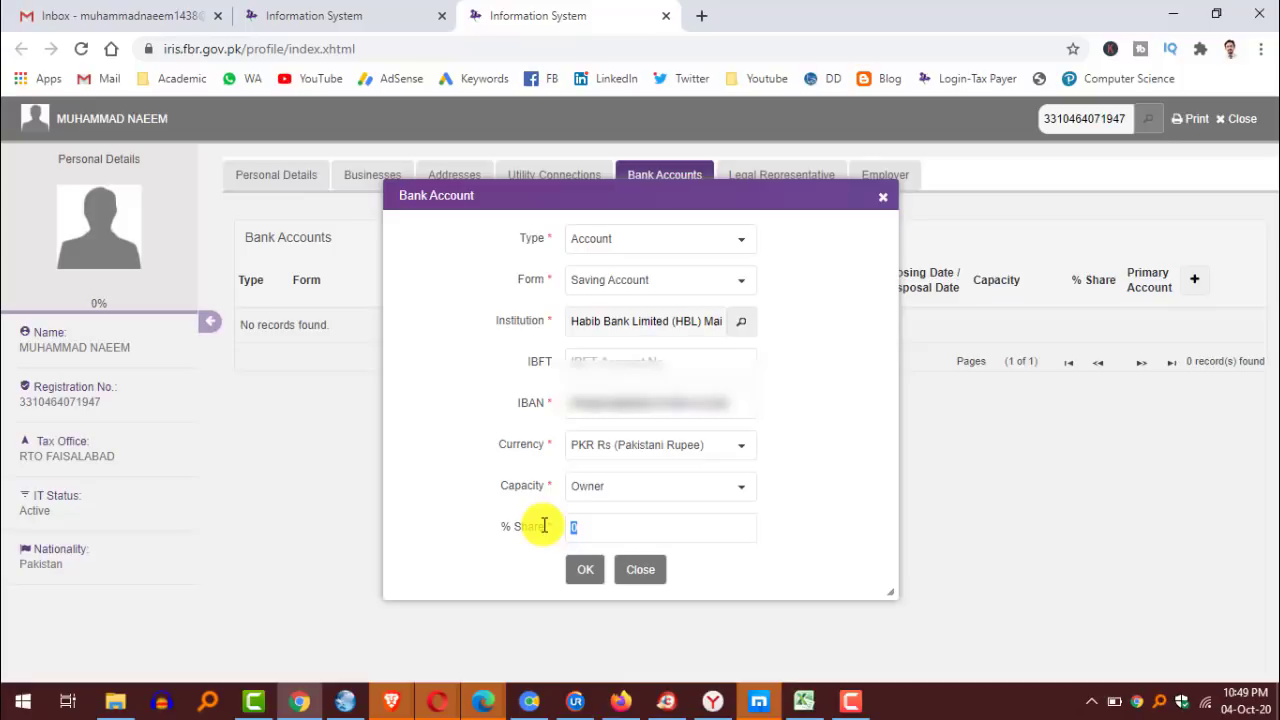
type("100")
left_click(585, 569)
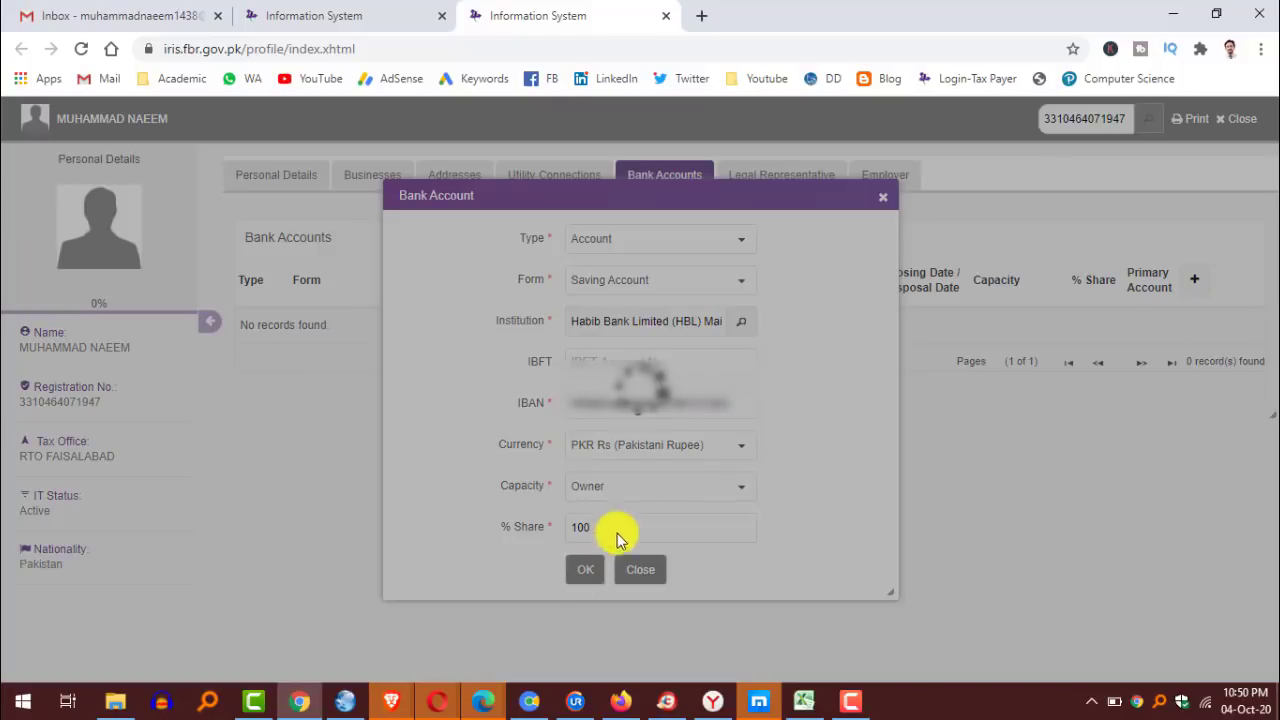
left_click(1230, 122)
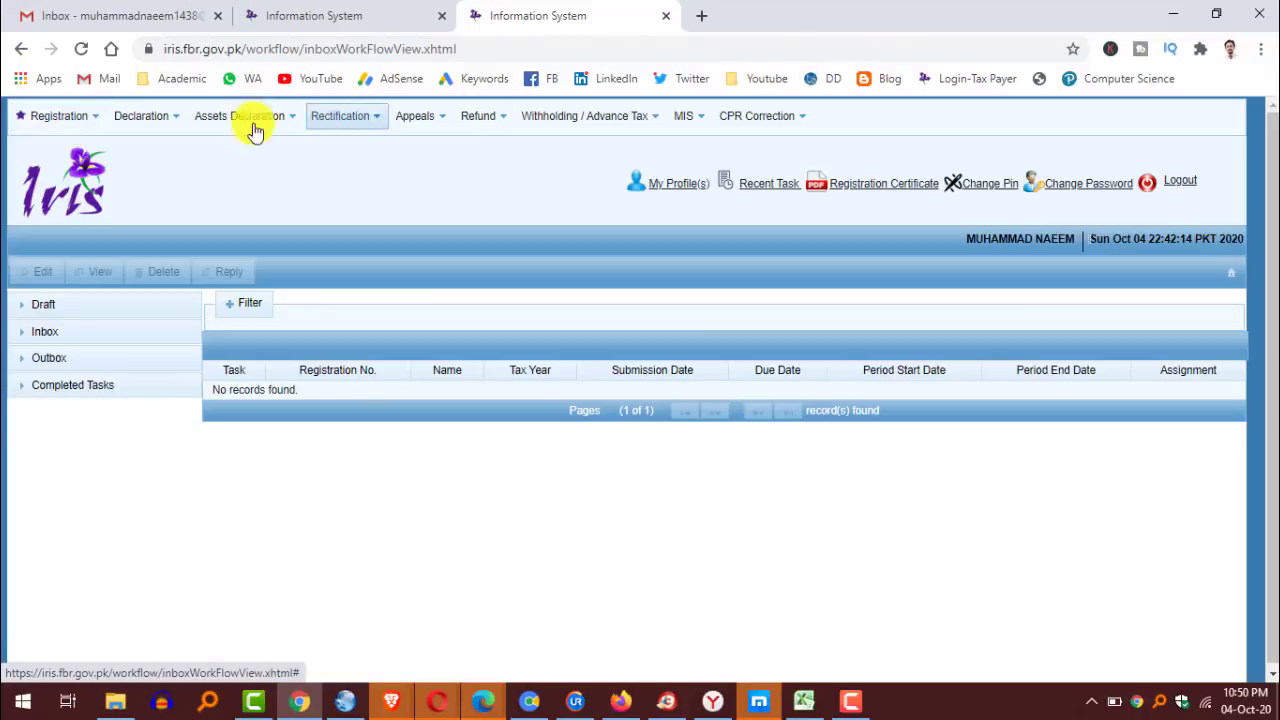
Start a Normal Return (Ind/AOP/COY) for tax period 2020, 01-Jul-2019 to 30-Jun-2020.
left_click(176, 124)
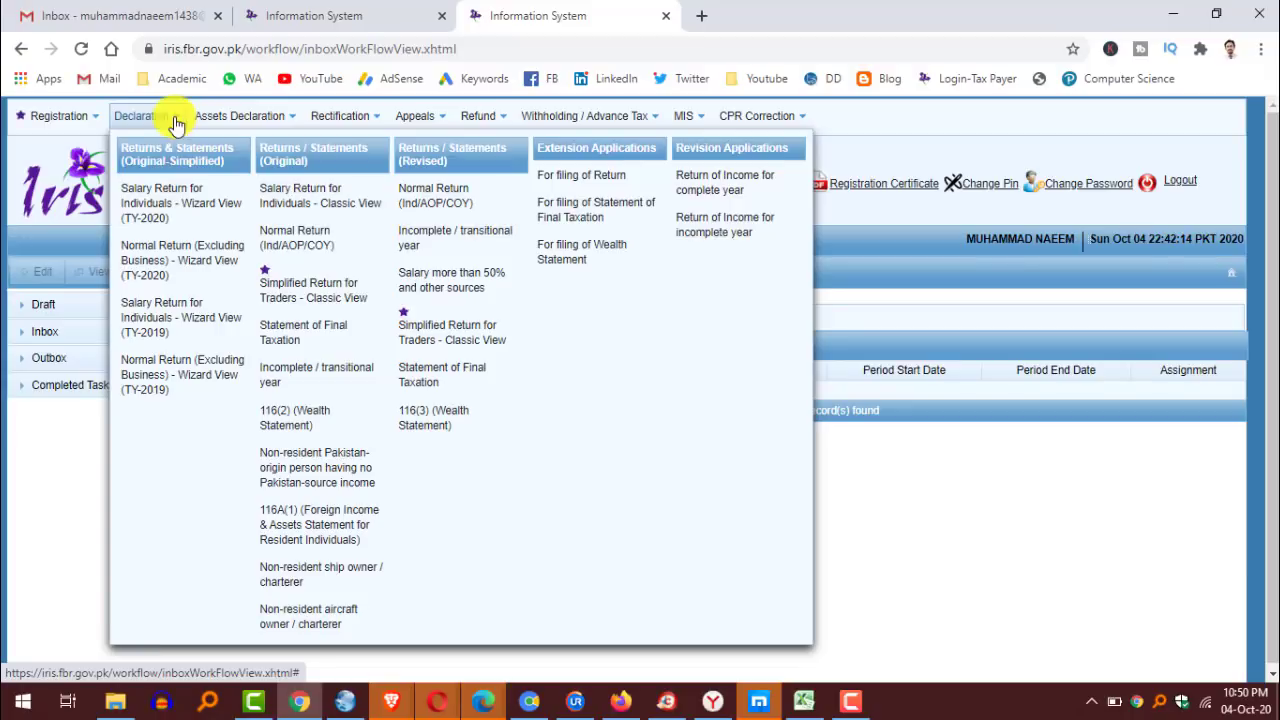
left_click(303, 245)
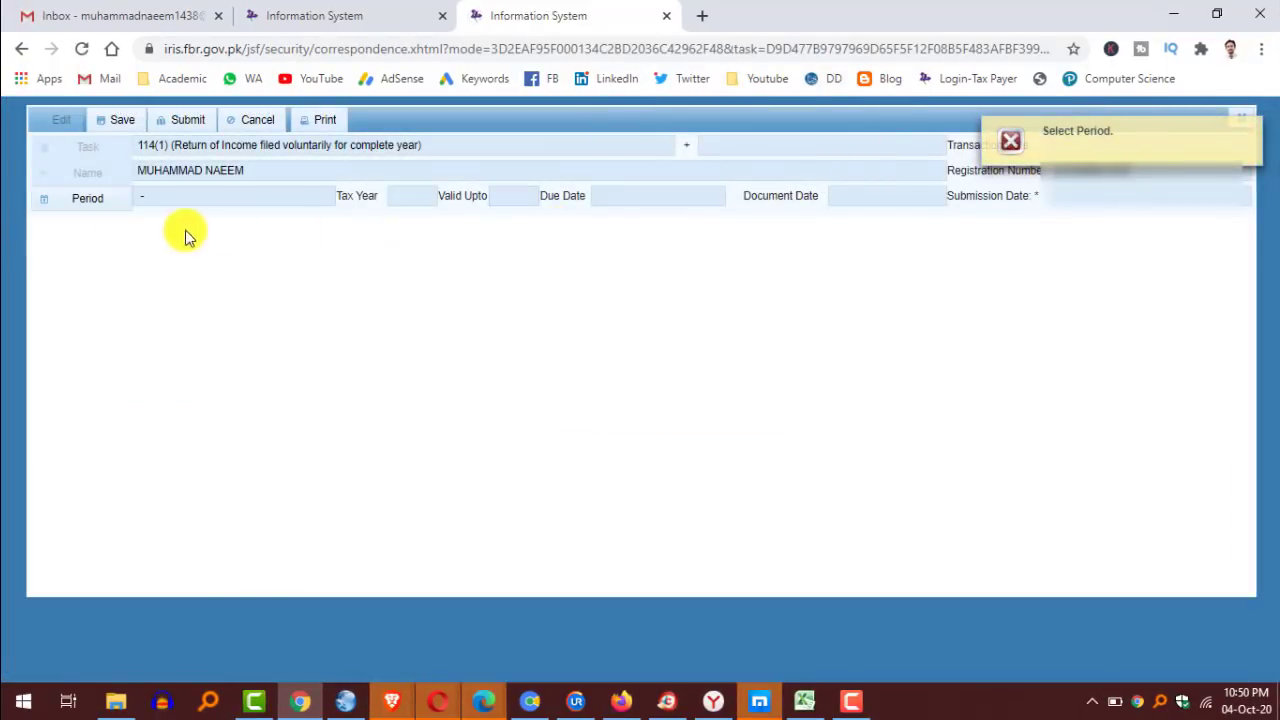
left_click(100, 200)
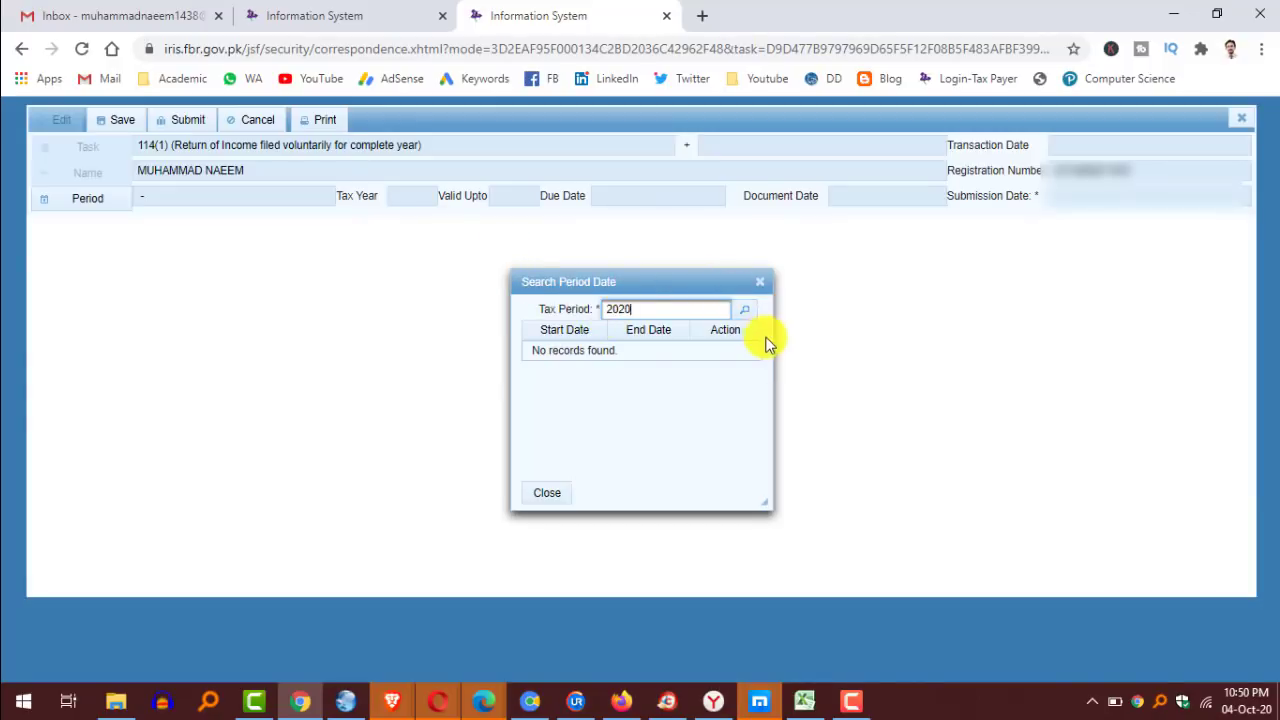
left_click(746, 314)
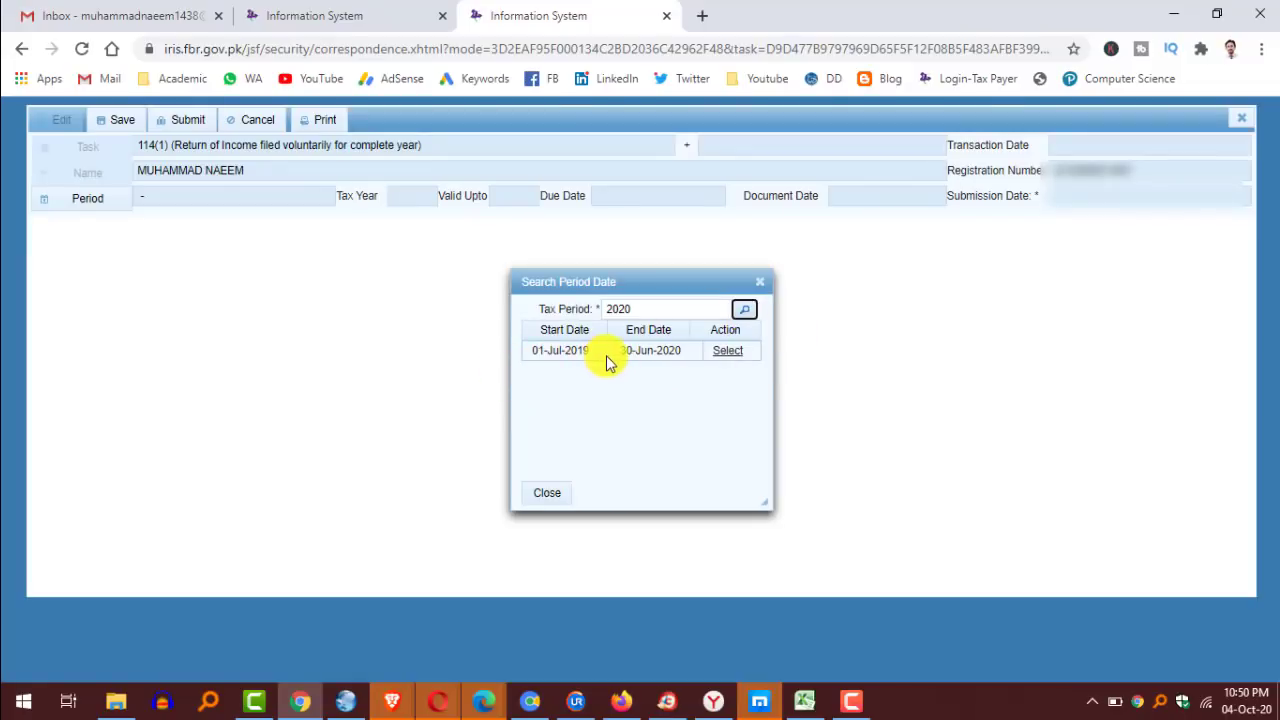
left_click(728, 352)
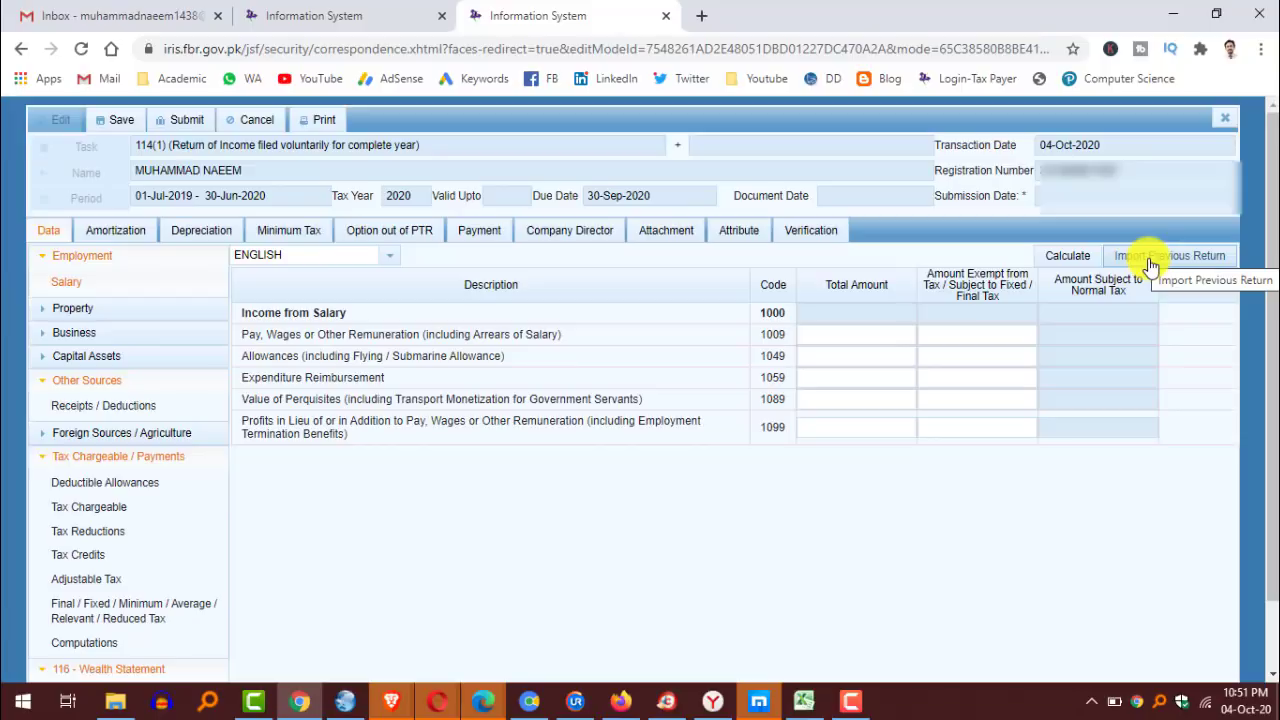
Import the previous return's data and dismiss the 'Data successfully imported' notice.
left_click(1150, 262)
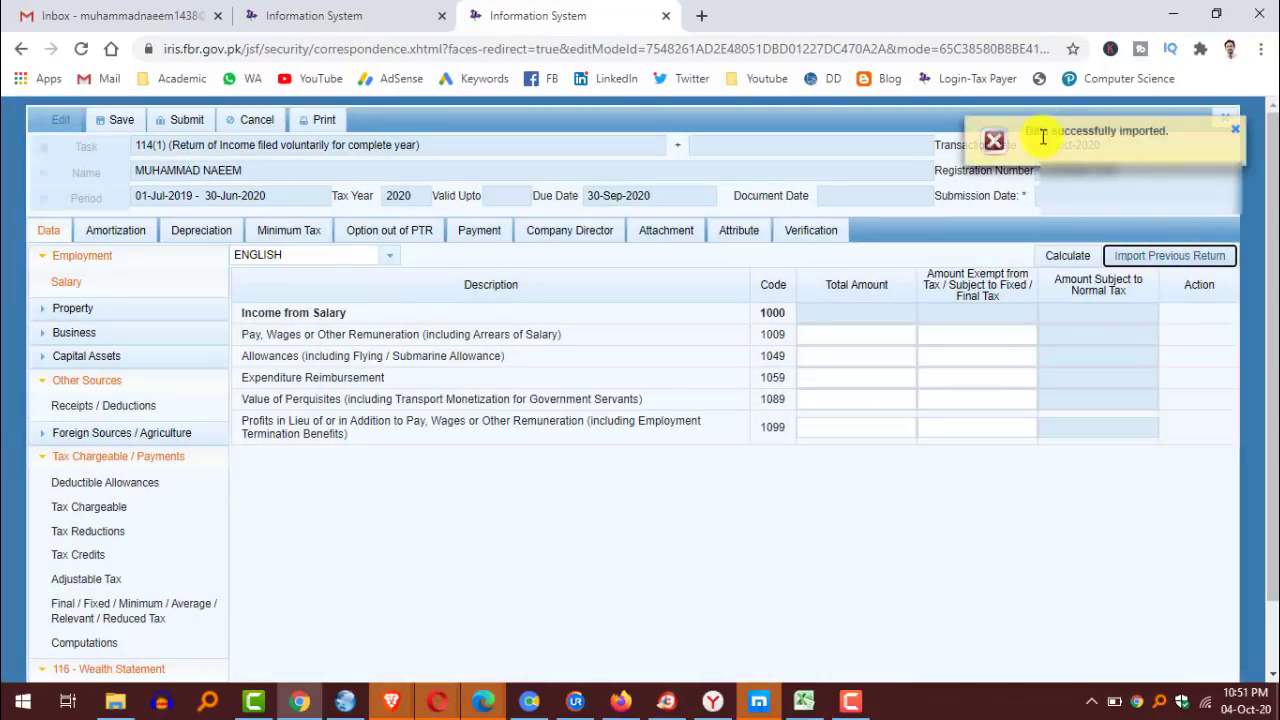
left_click(1236, 132)
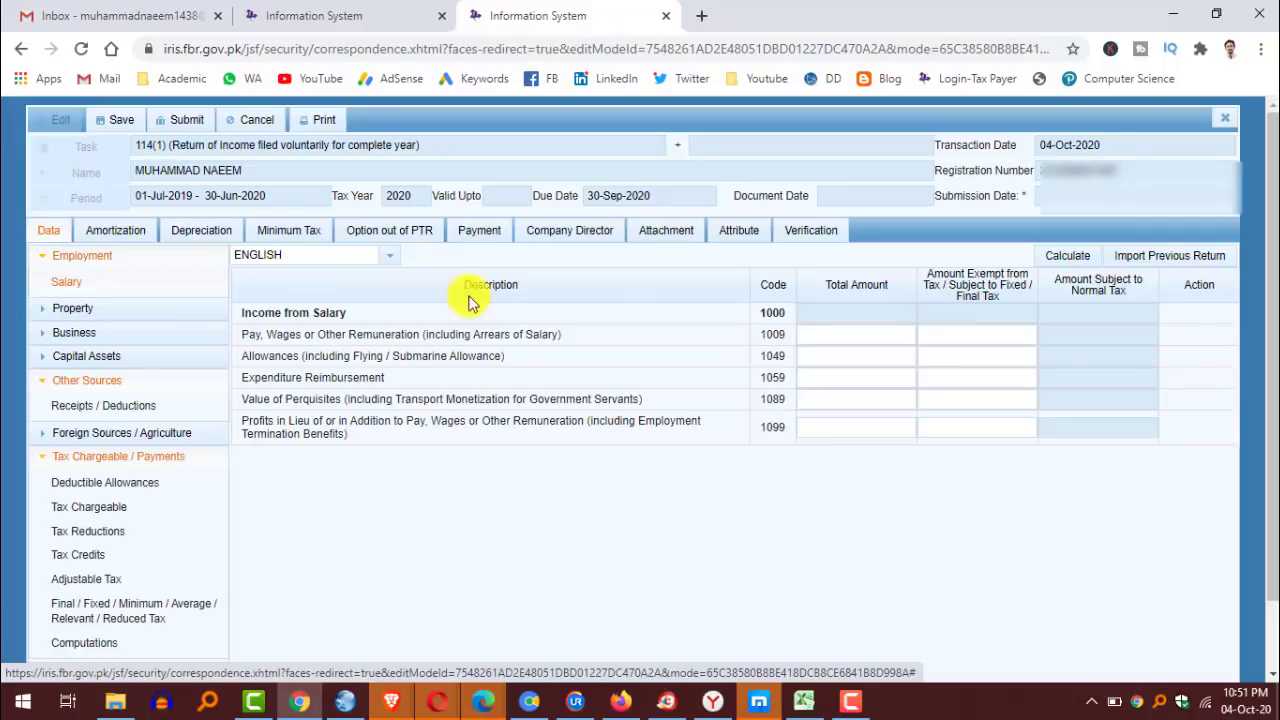
Enter salary 629609 with 18000 exempt for code 1009 and calculate.
left_click(855, 335)
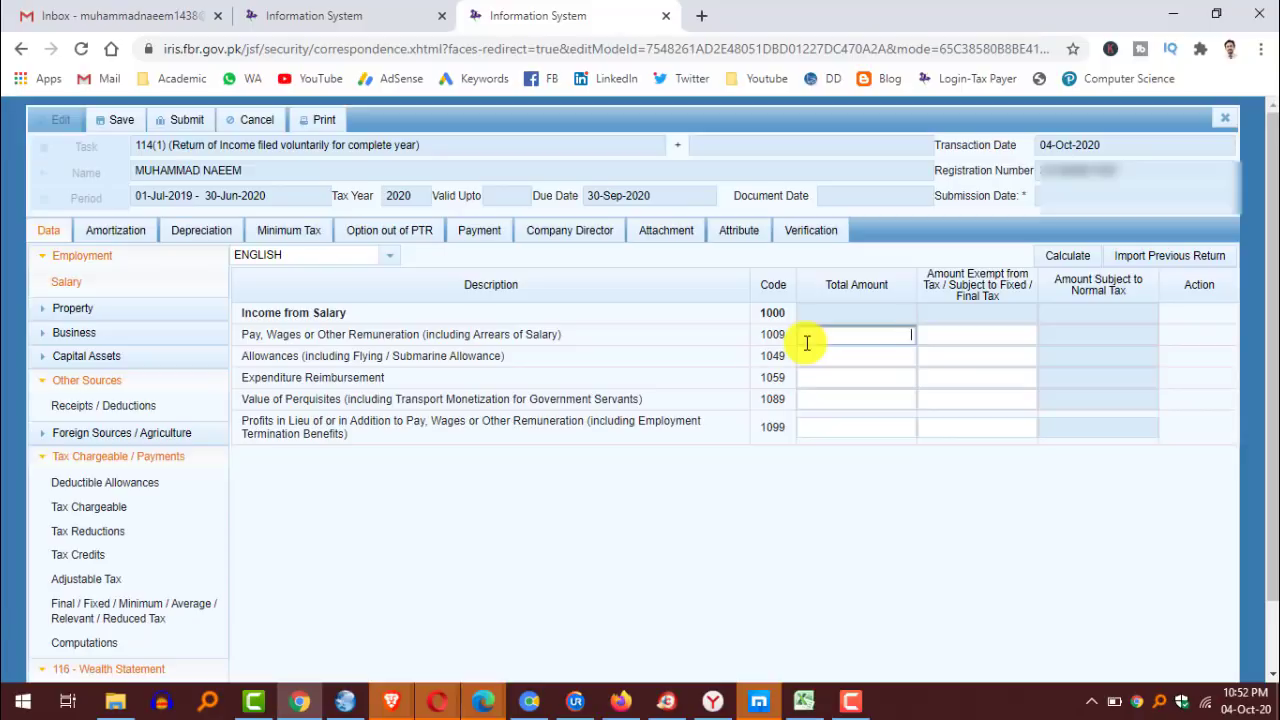
type("629609")
left_click(1001, 338)
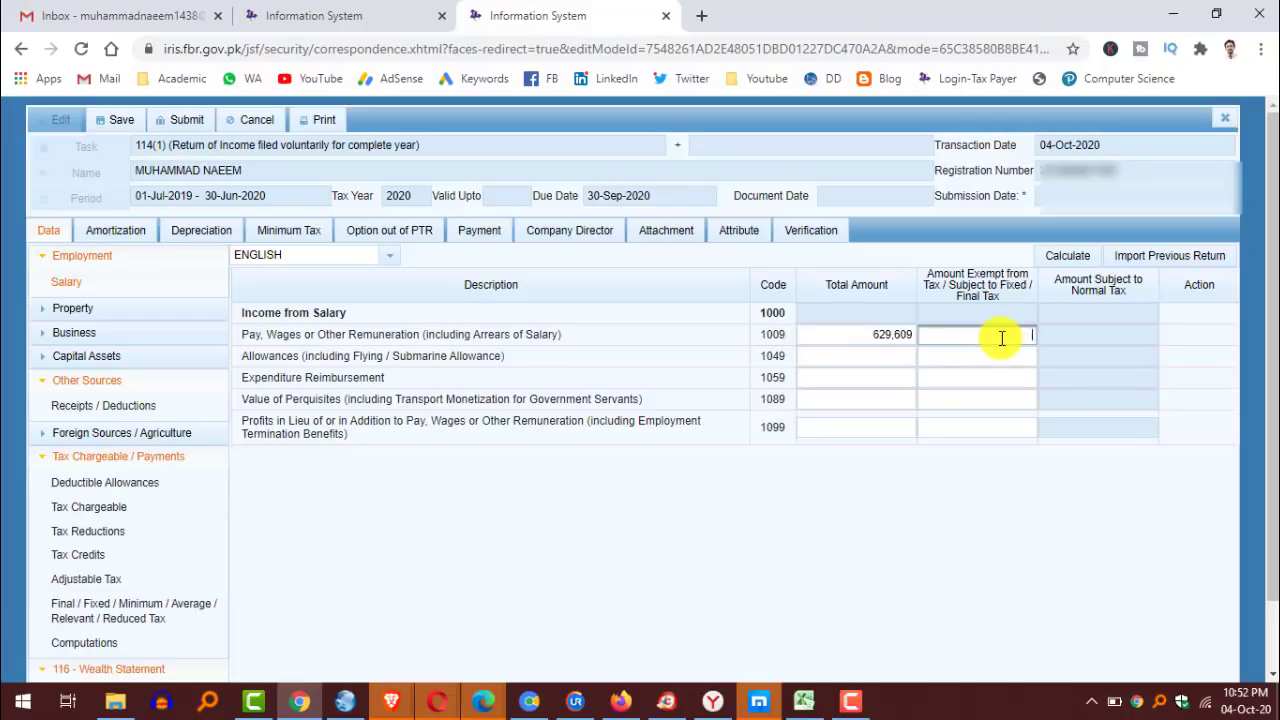
type("18000")
left_click(1065, 260)
left_click(1065, 261)
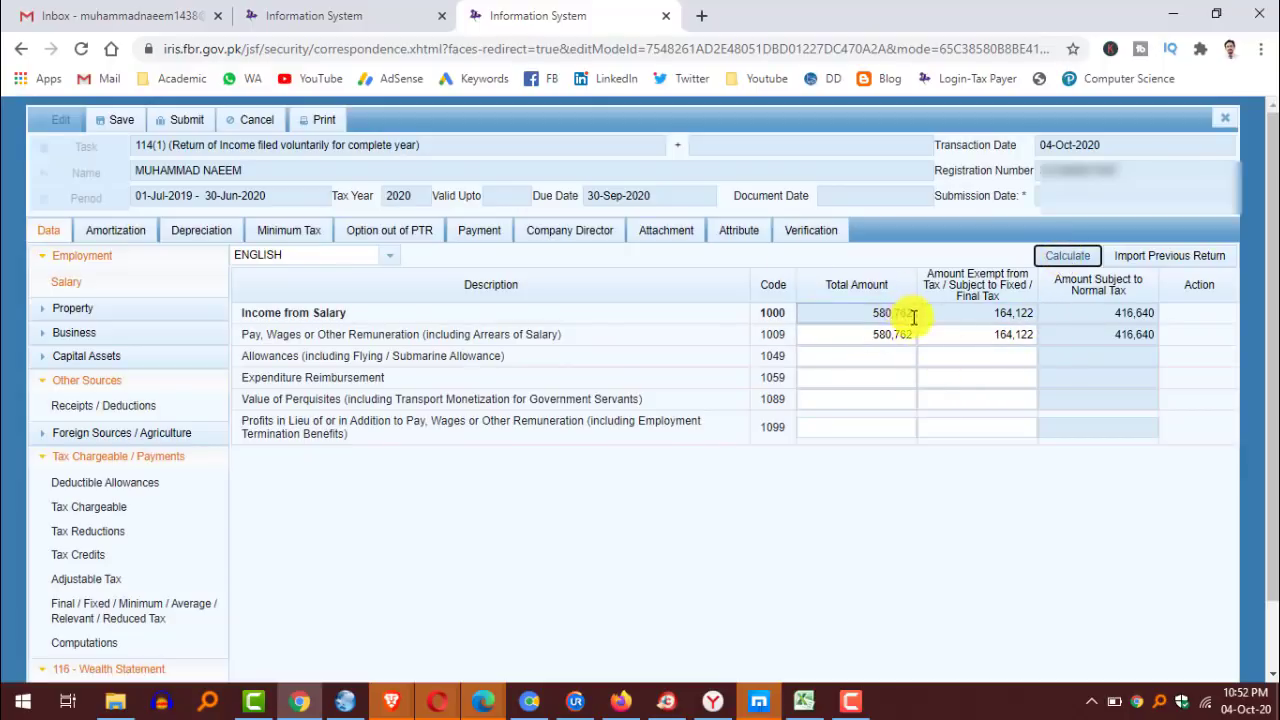
Correct the wrong 580,762 total back to 629,609 and recalculate the salary totals.
left_click_drag(837, 334, 951, 334)
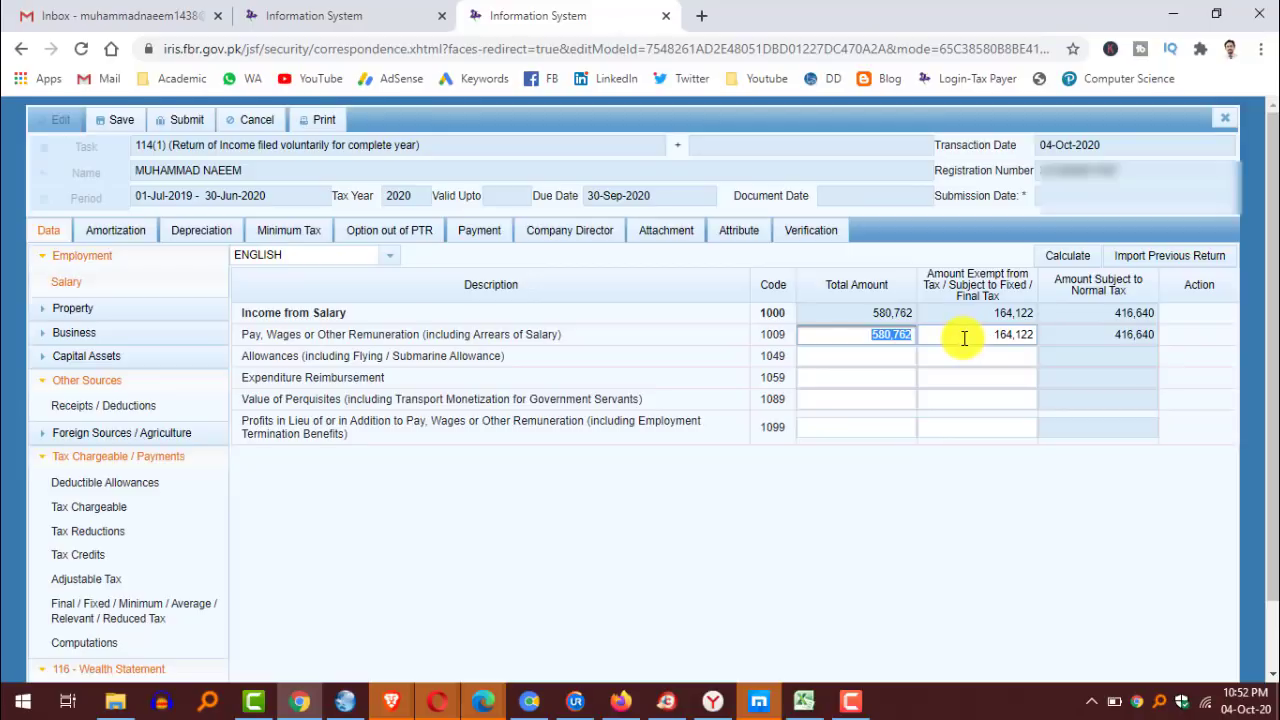
type("629,609")
left_click(1066, 257)
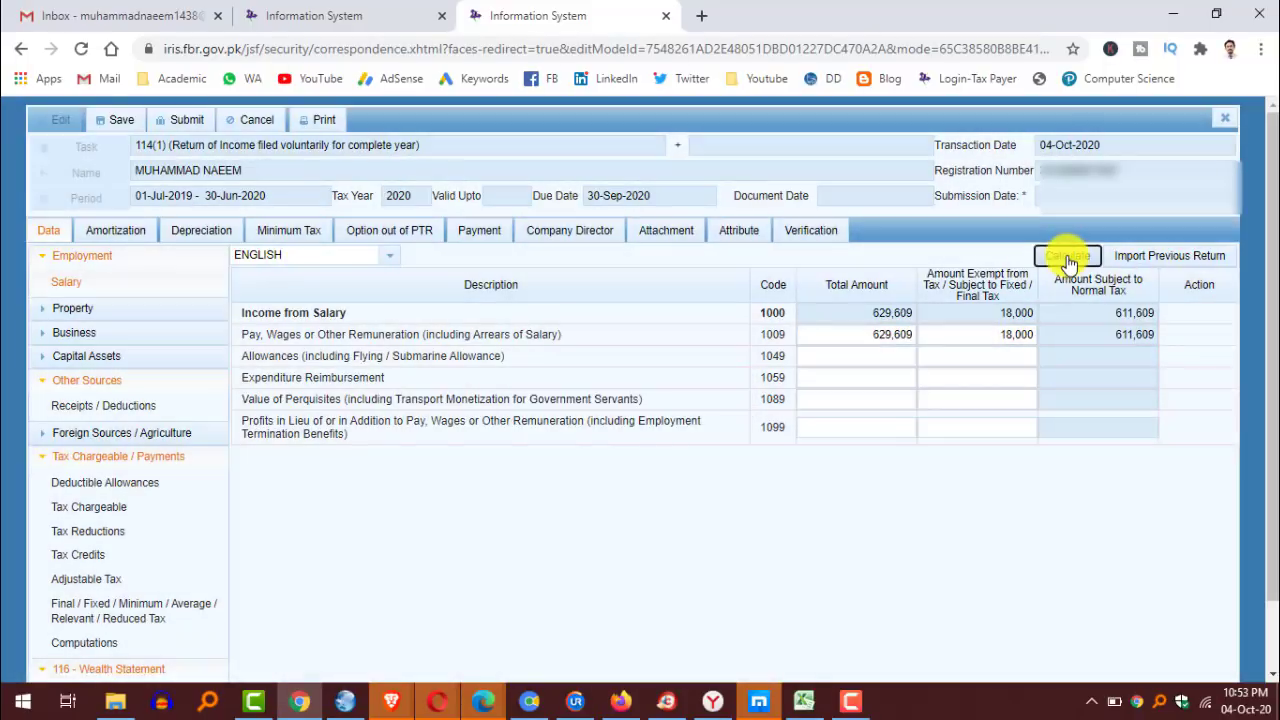
left_click(1067, 258)
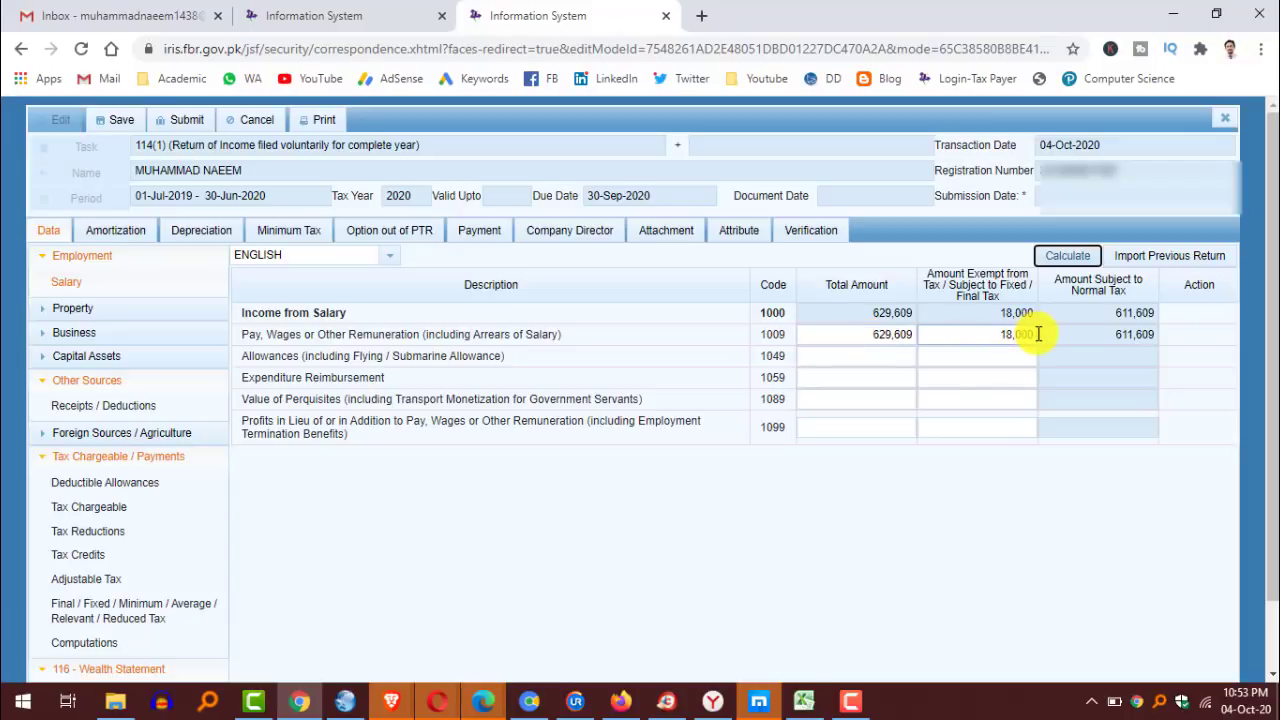
Review the Property and Business income sections, then open the Adjustable Tax schedule.
left_click(66, 312)
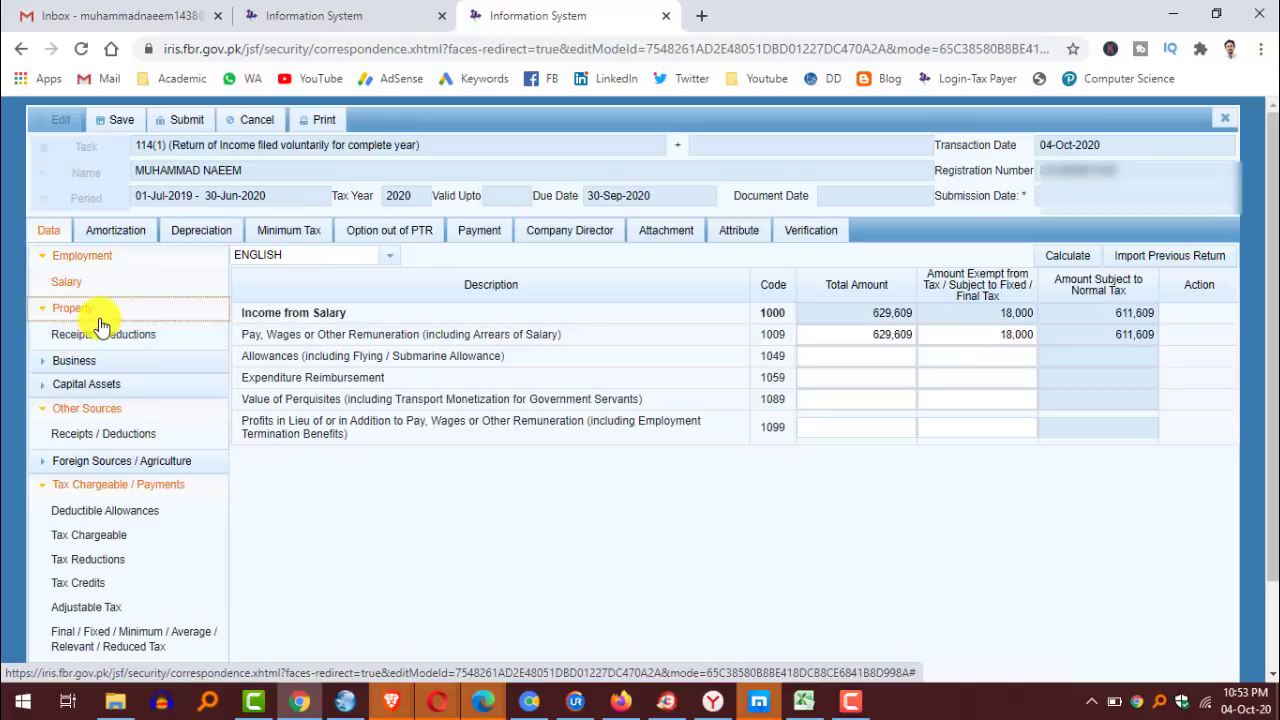
left_click(72, 366)
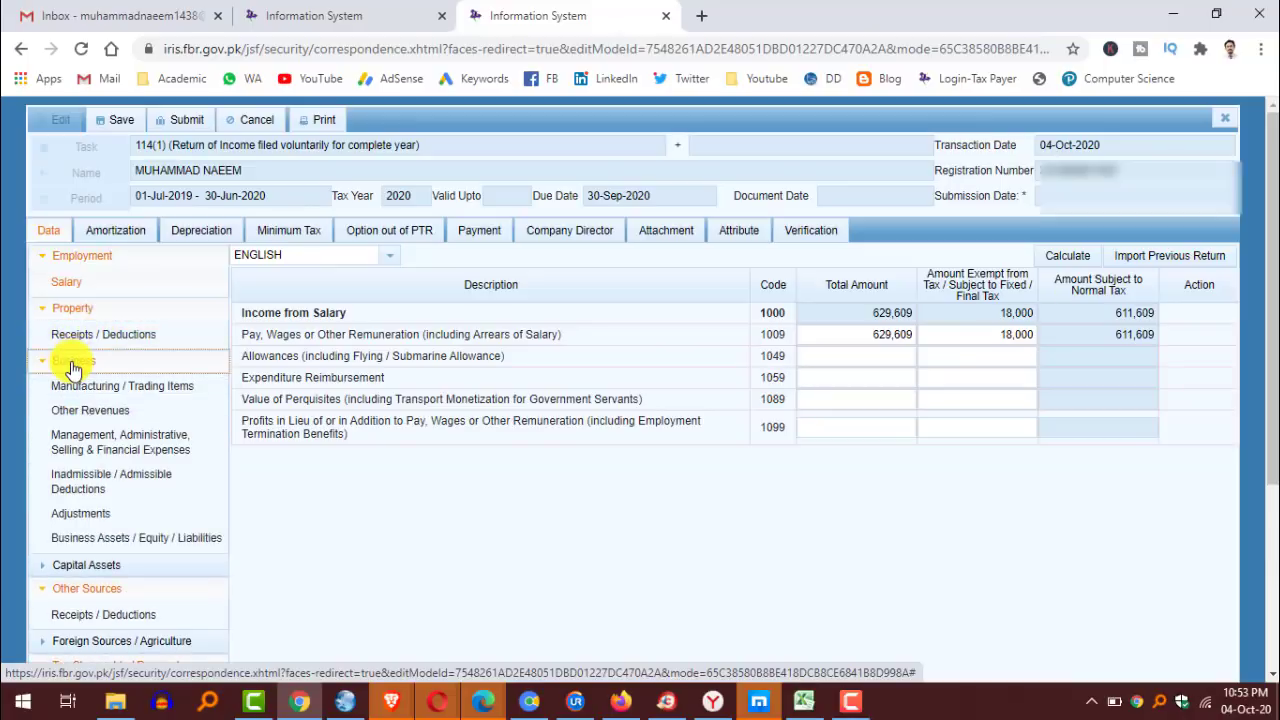
scroll(104, 458, "down", 3)
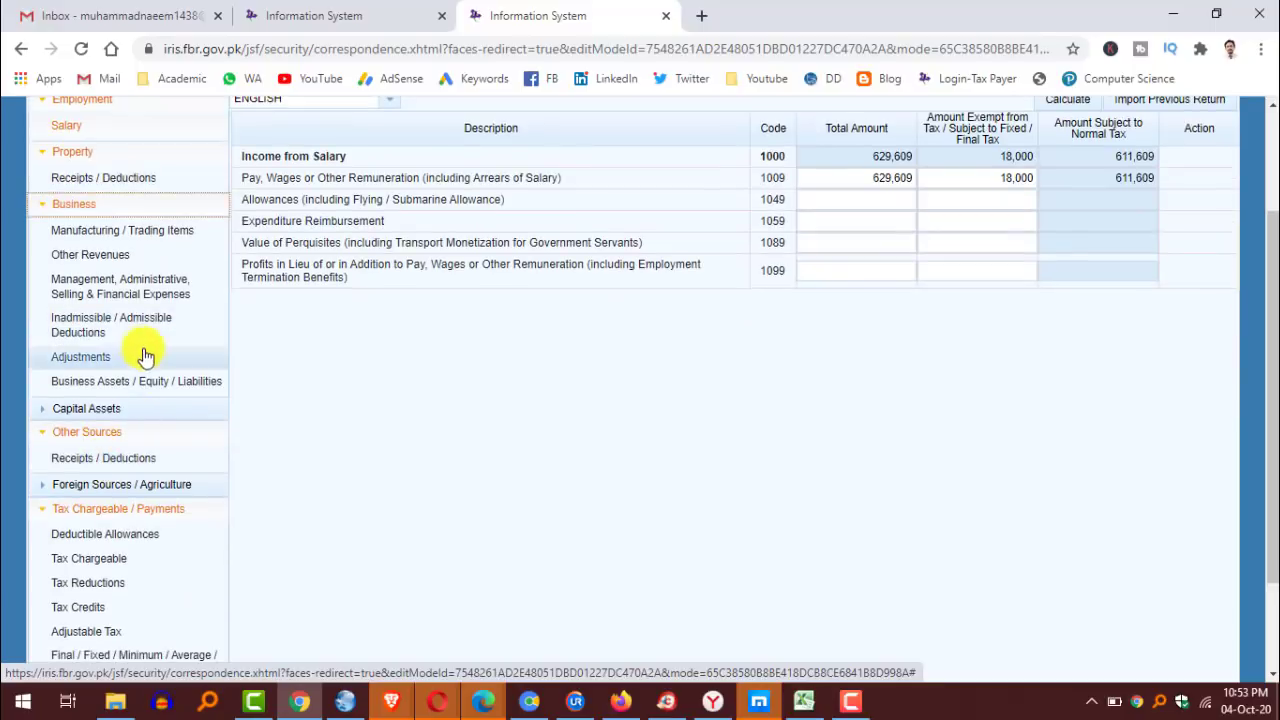
scroll(143, 356, "down", 2)
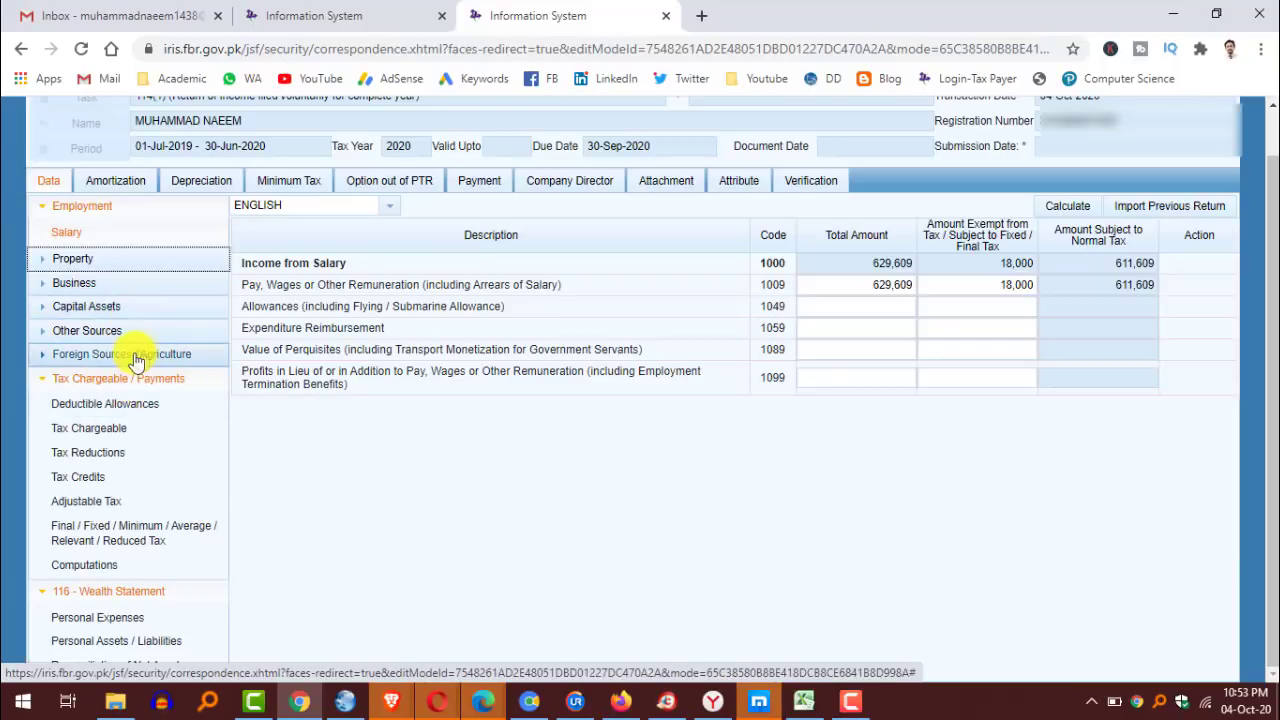
left_click(85, 510)
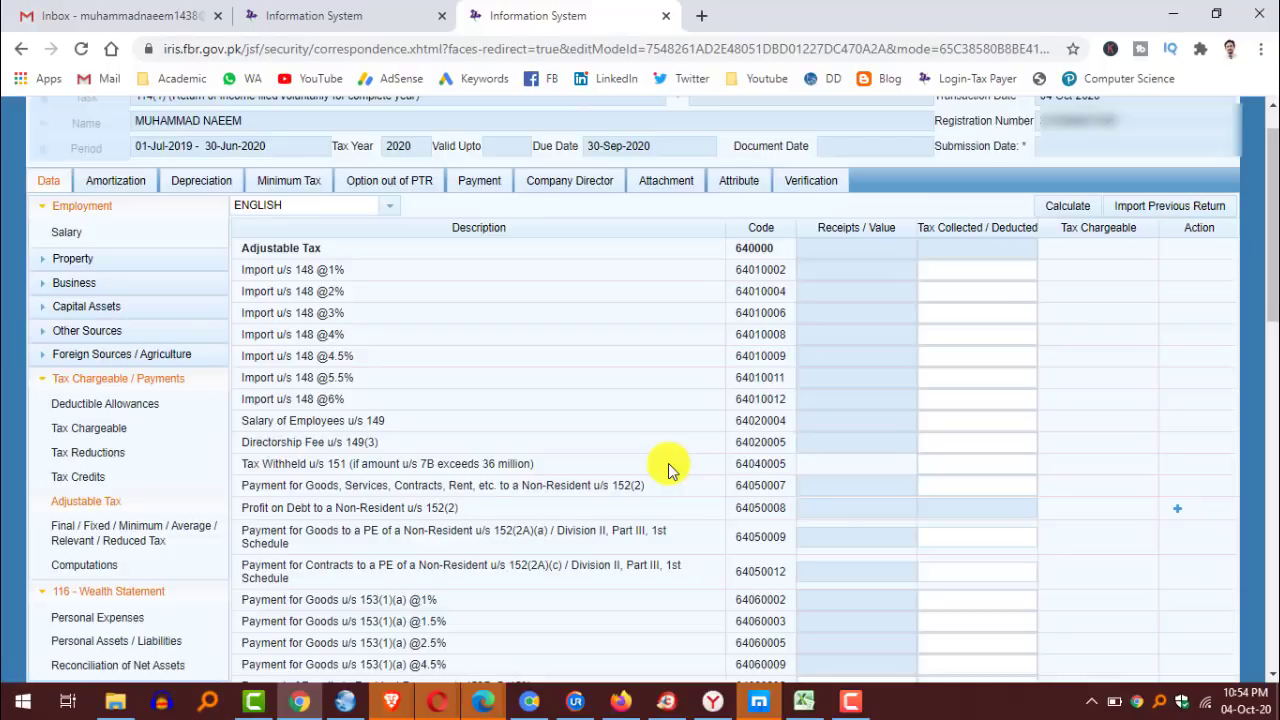
Scroll the Adjustable Tax list and select the Tax Collected/Deducted entry for code 64020004.
scroll(670, 381, "down", 3)
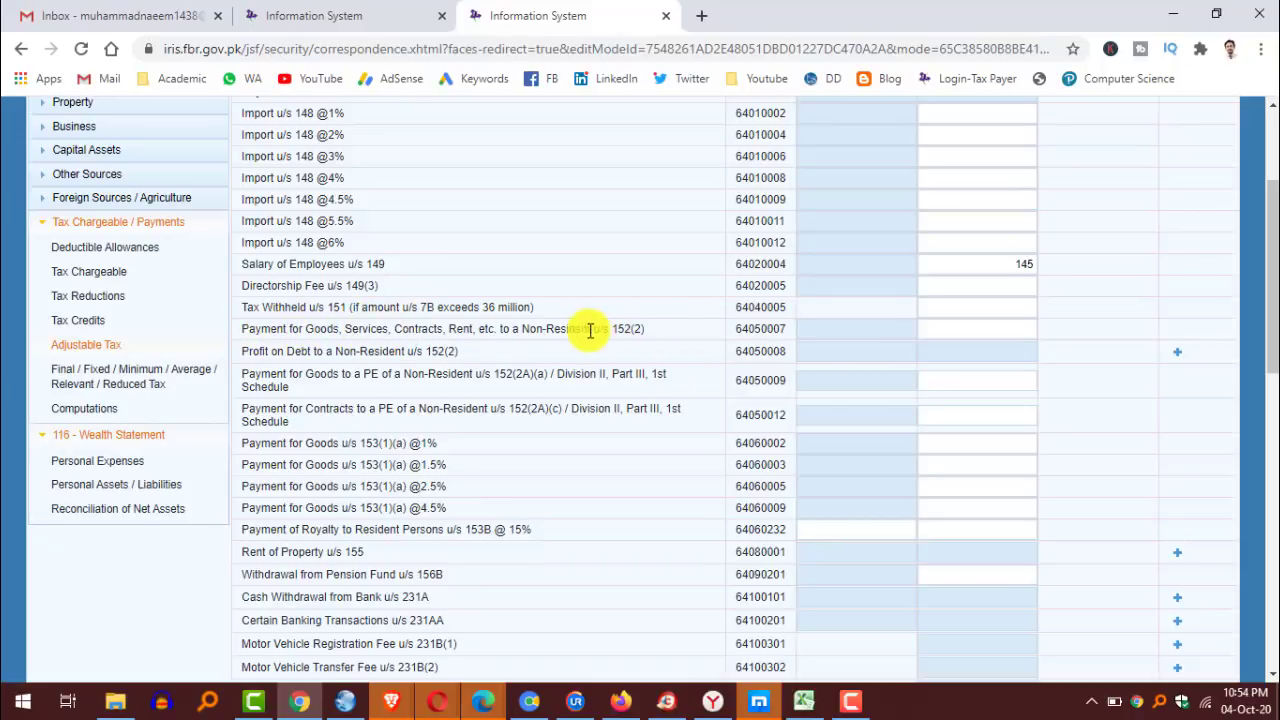
scroll(260, 214, "down", 3)
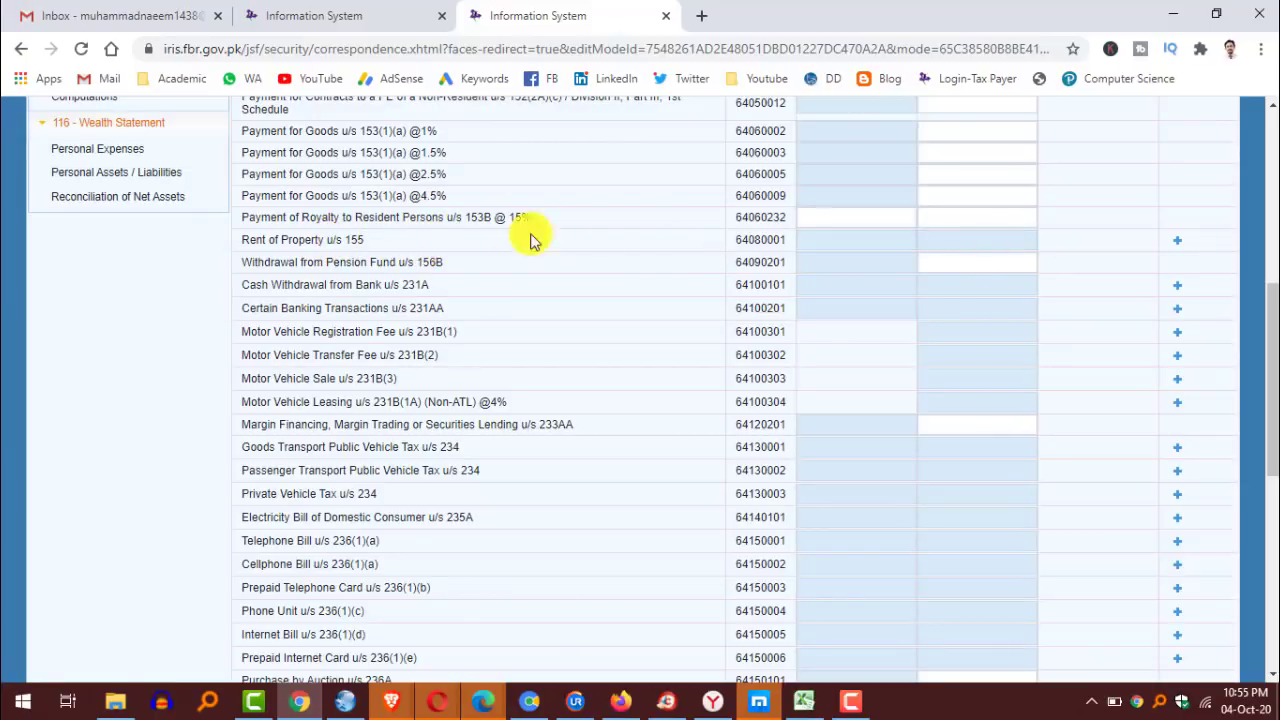
left_click(994, 249)
scroll(531, 183, "down", 2)
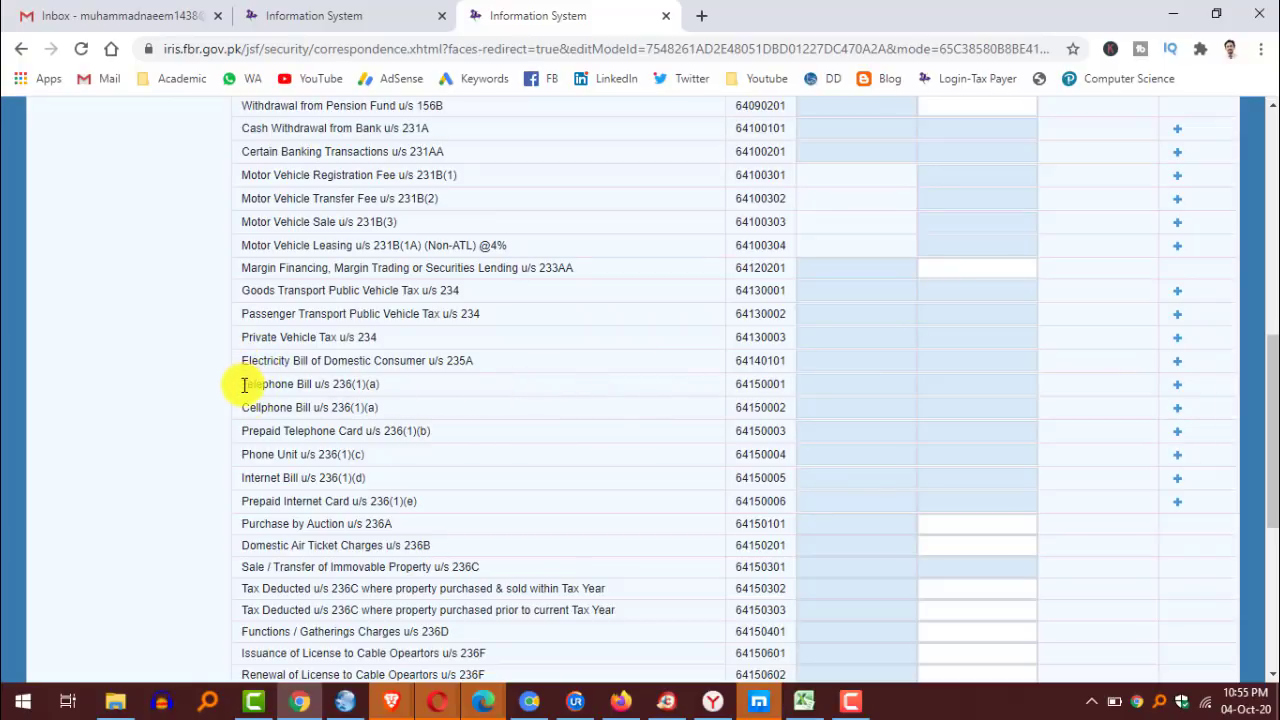
left_click_drag(247, 386, 382, 390)
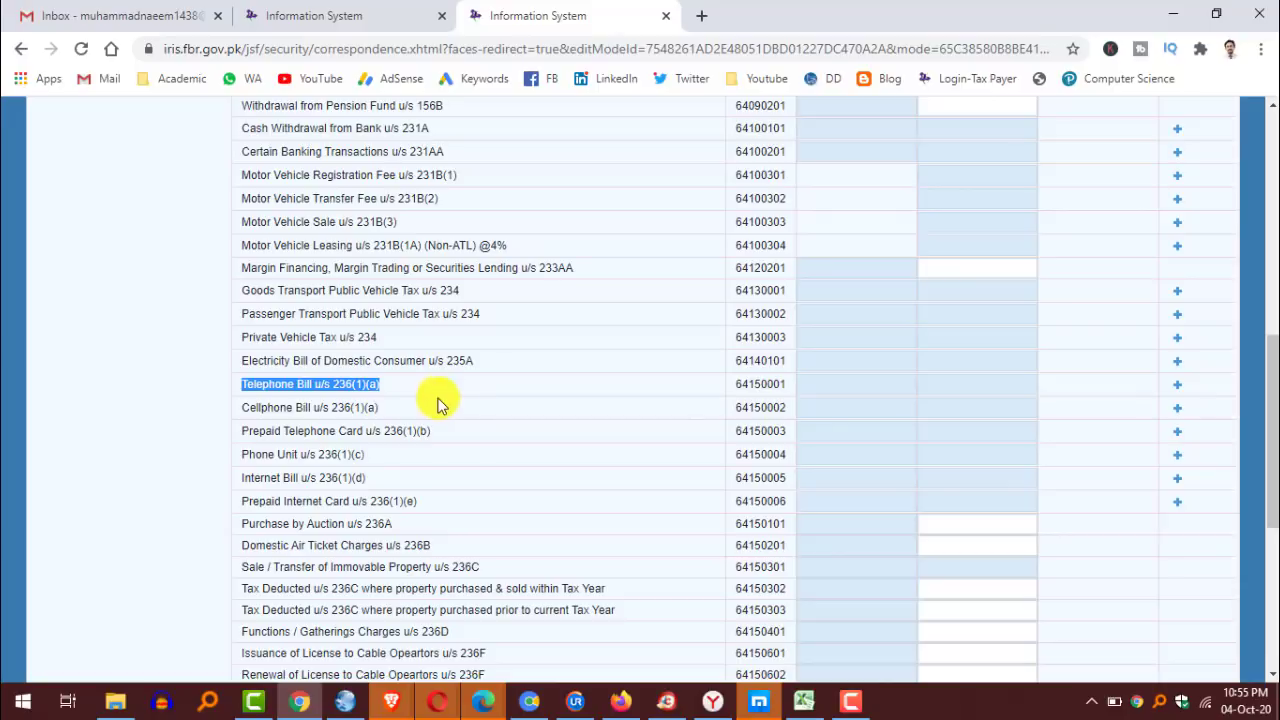
left_click(432, 398)
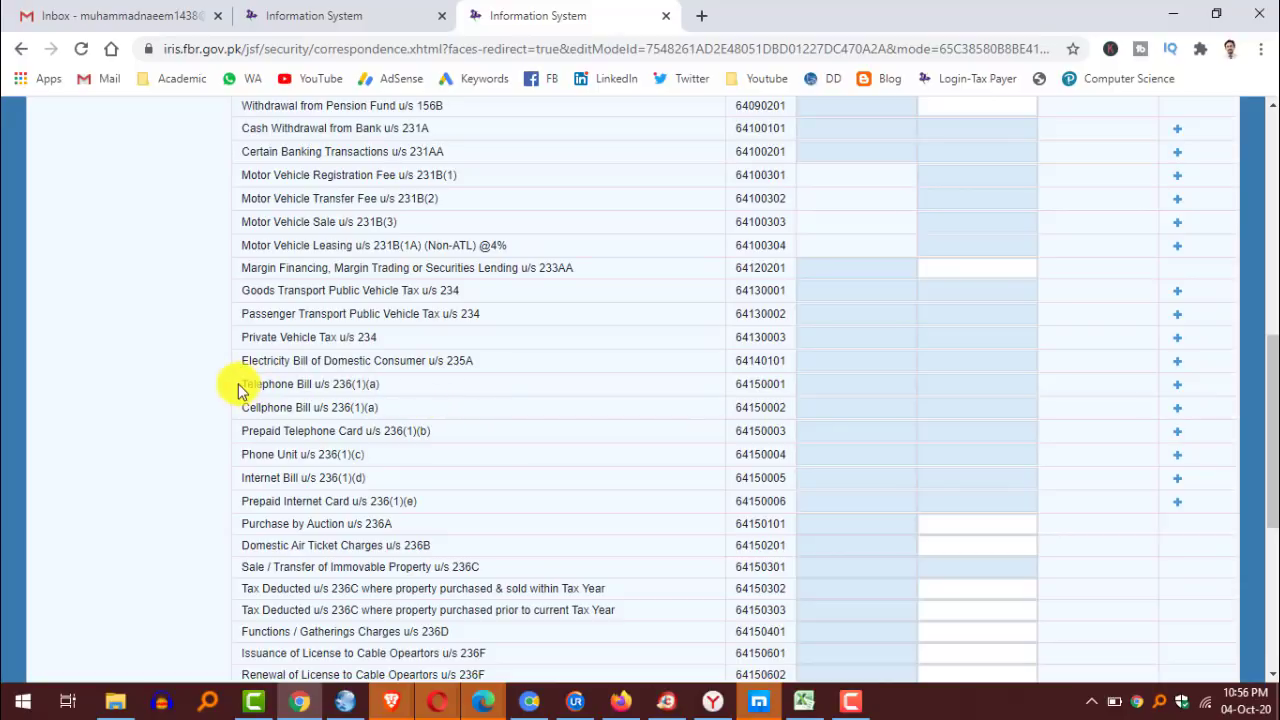
left_click_drag(256, 407, 414, 408)
left_click(426, 408)
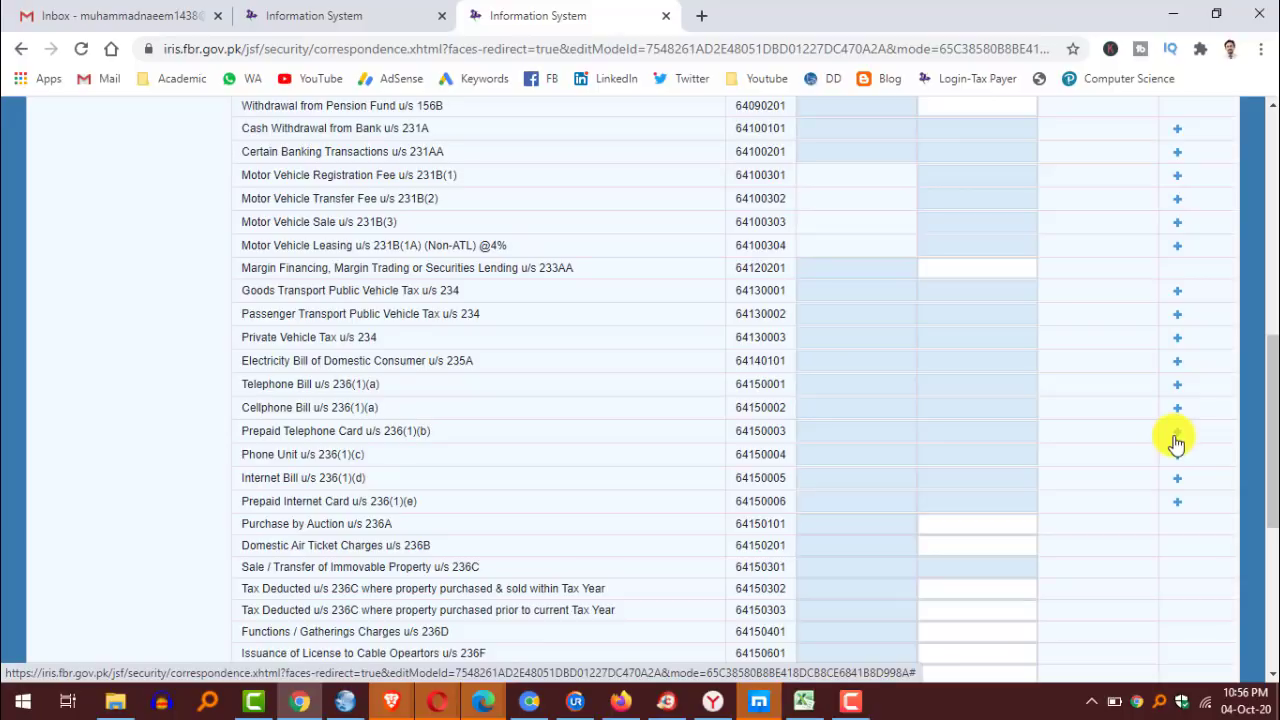
Add a TELENOR PREPAID card line under u/s 236(1)(b) with its phone number.
left_click(1177, 433)
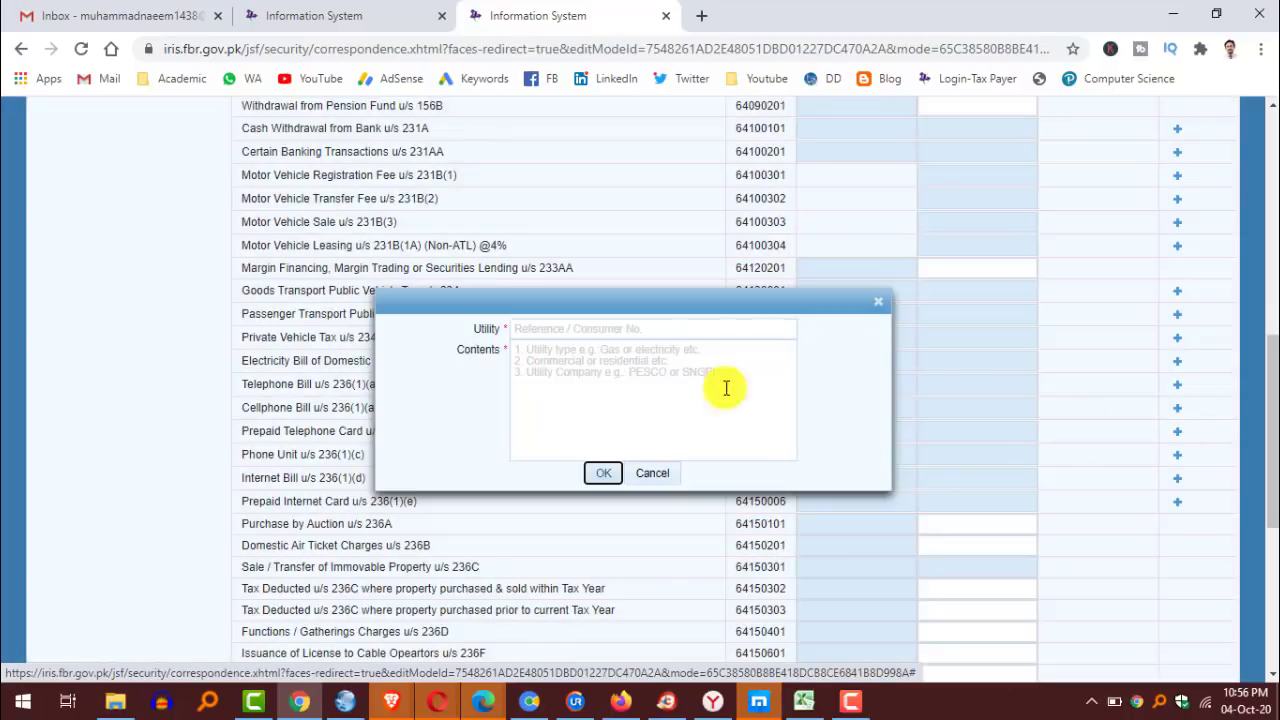
left_click(560, 329)
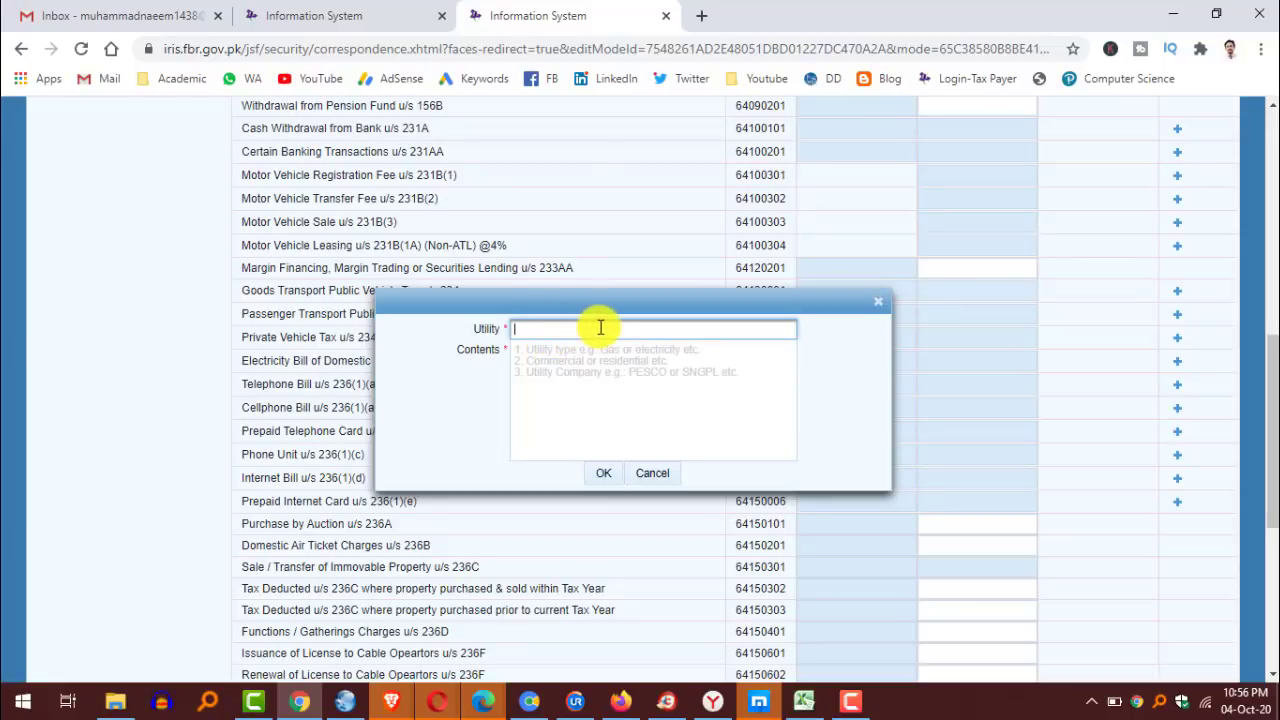
left_click(645, 354)
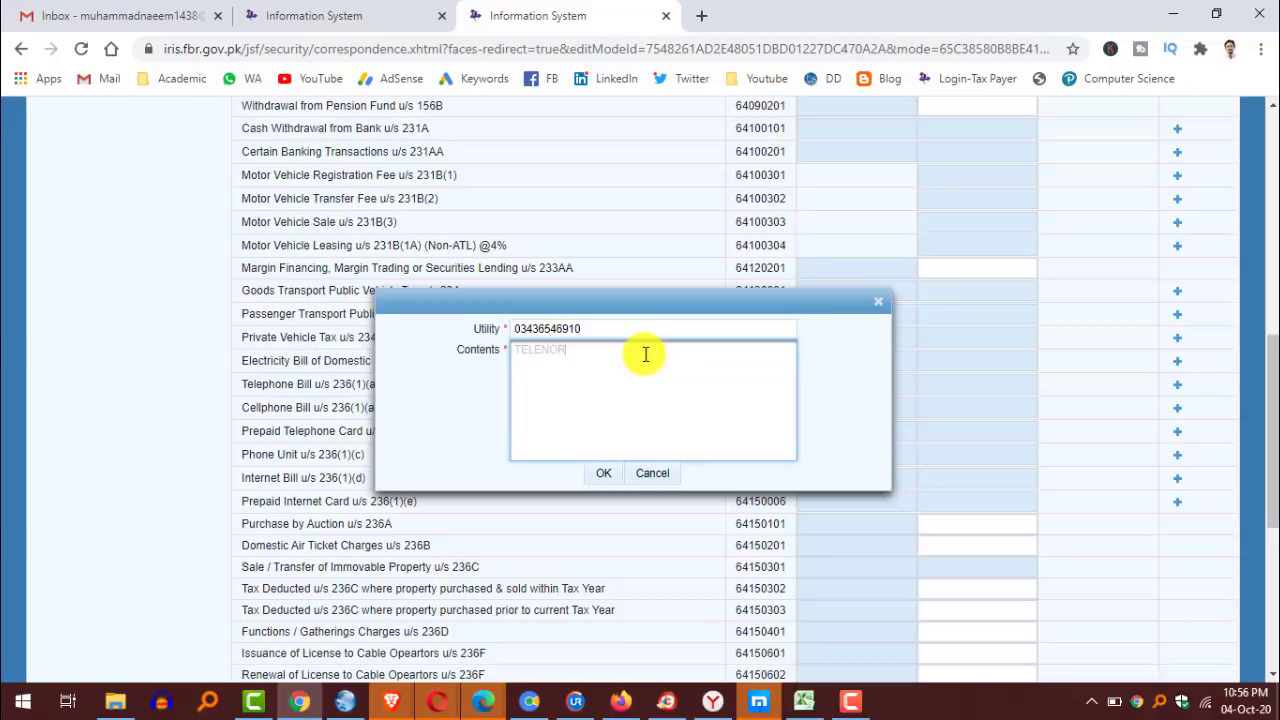
type("TELENOR PREPAID")
left_click(604, 476)
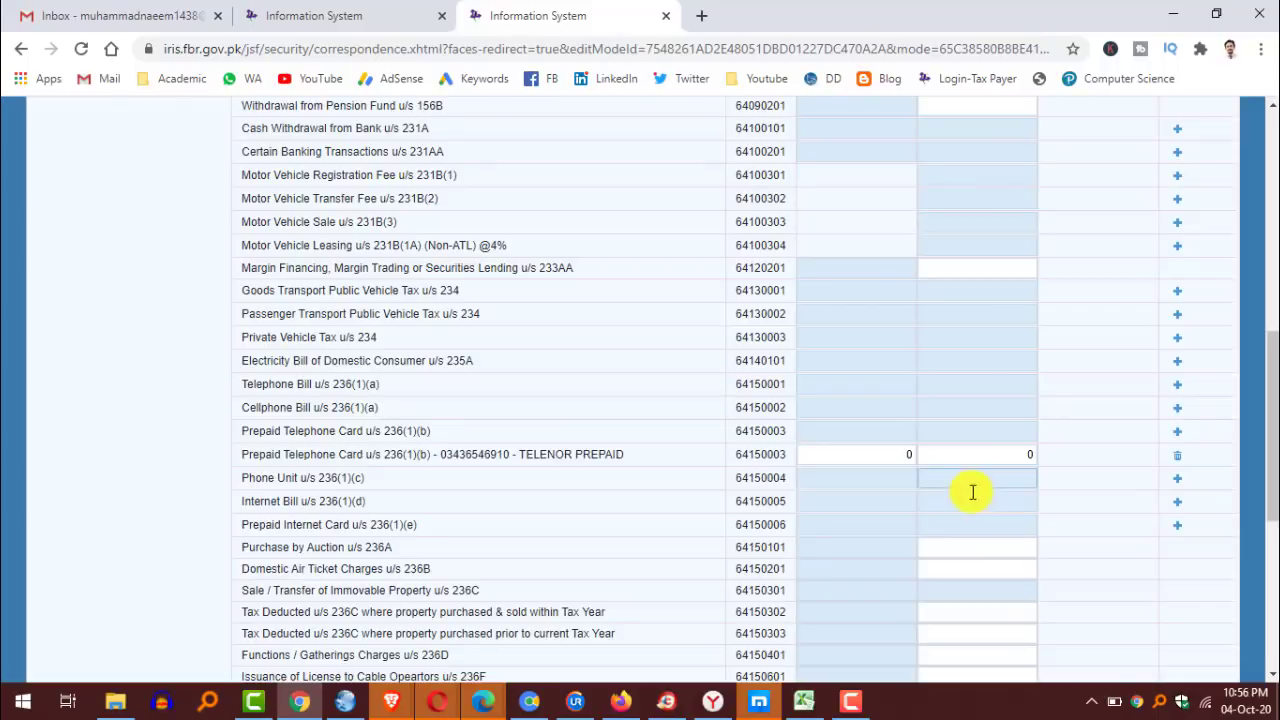
Enter 366 as the Telenor line's amounts and recalculate the Adjustable Tax total.
left_click(894, 454)
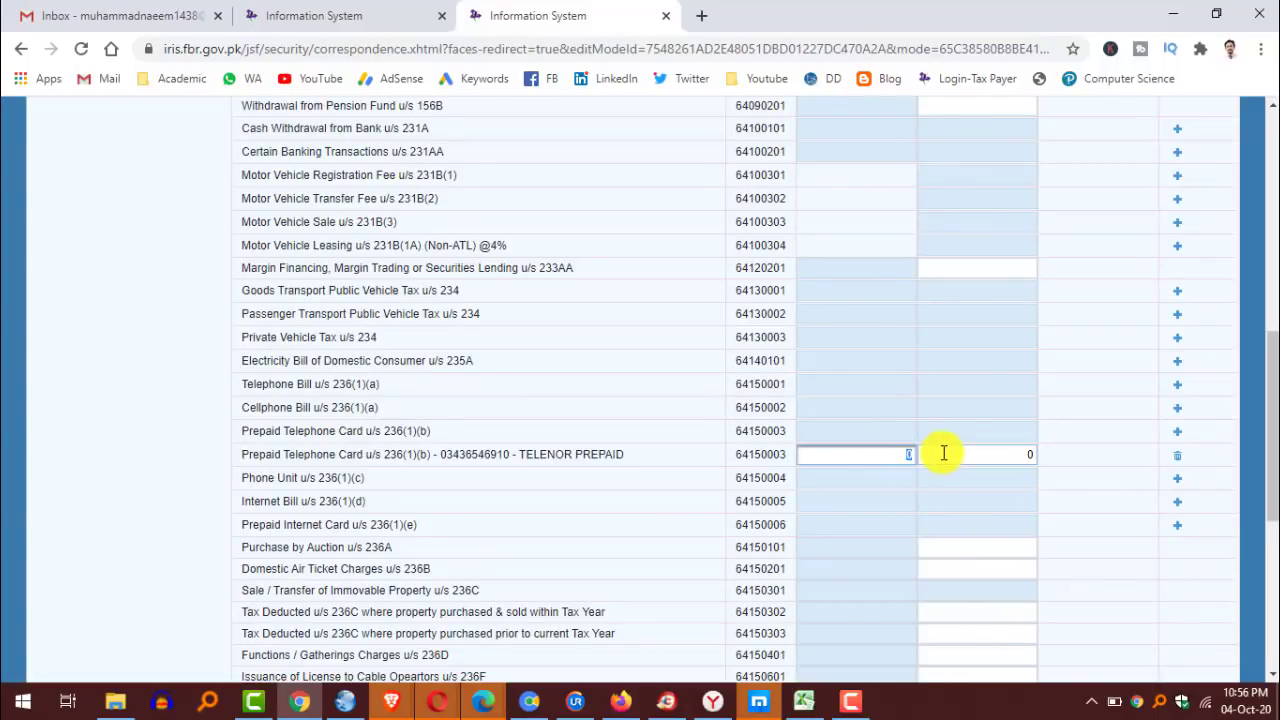
type("366")
key("Tab")
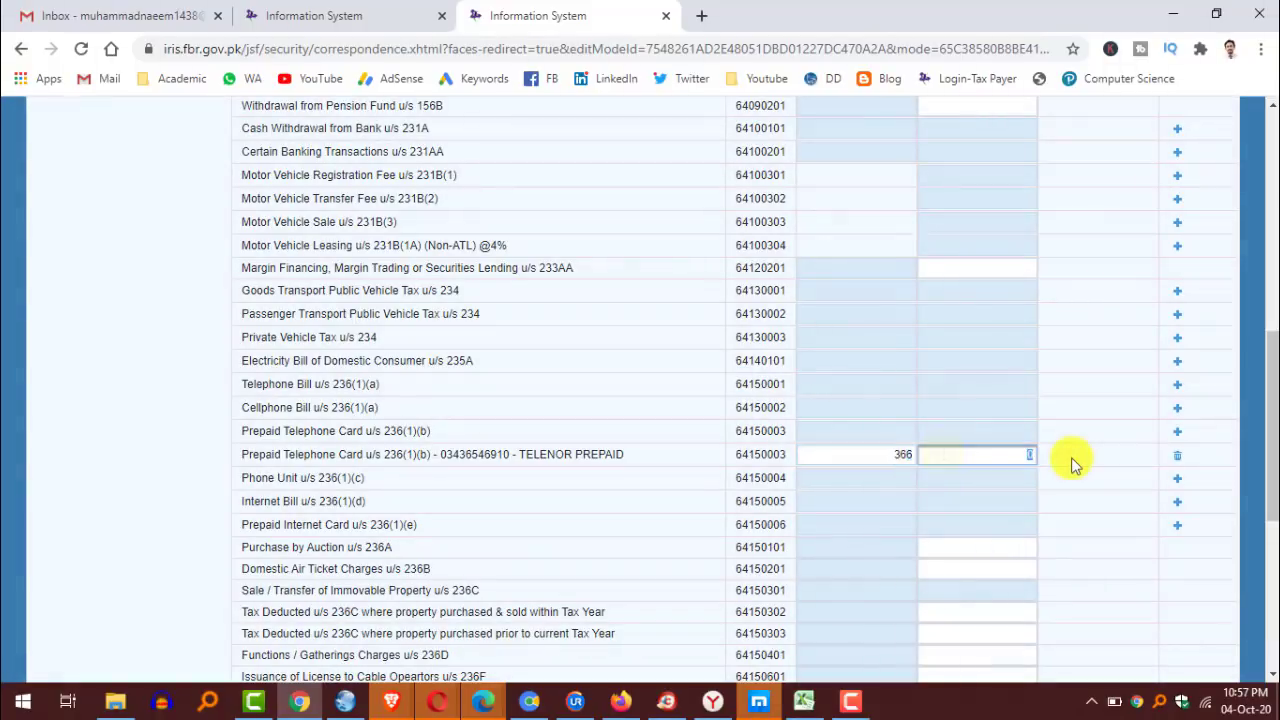
key("BackSpace")
left_click(1072, 465)
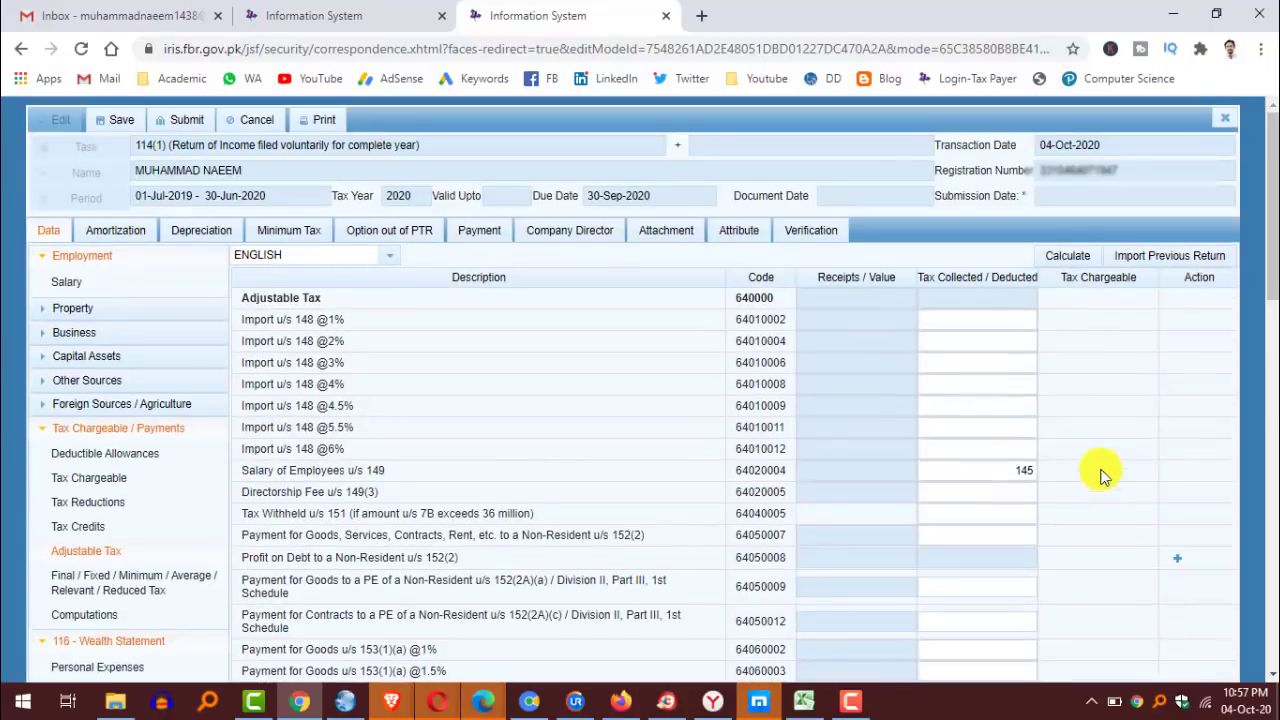
left_click(1070, 256)
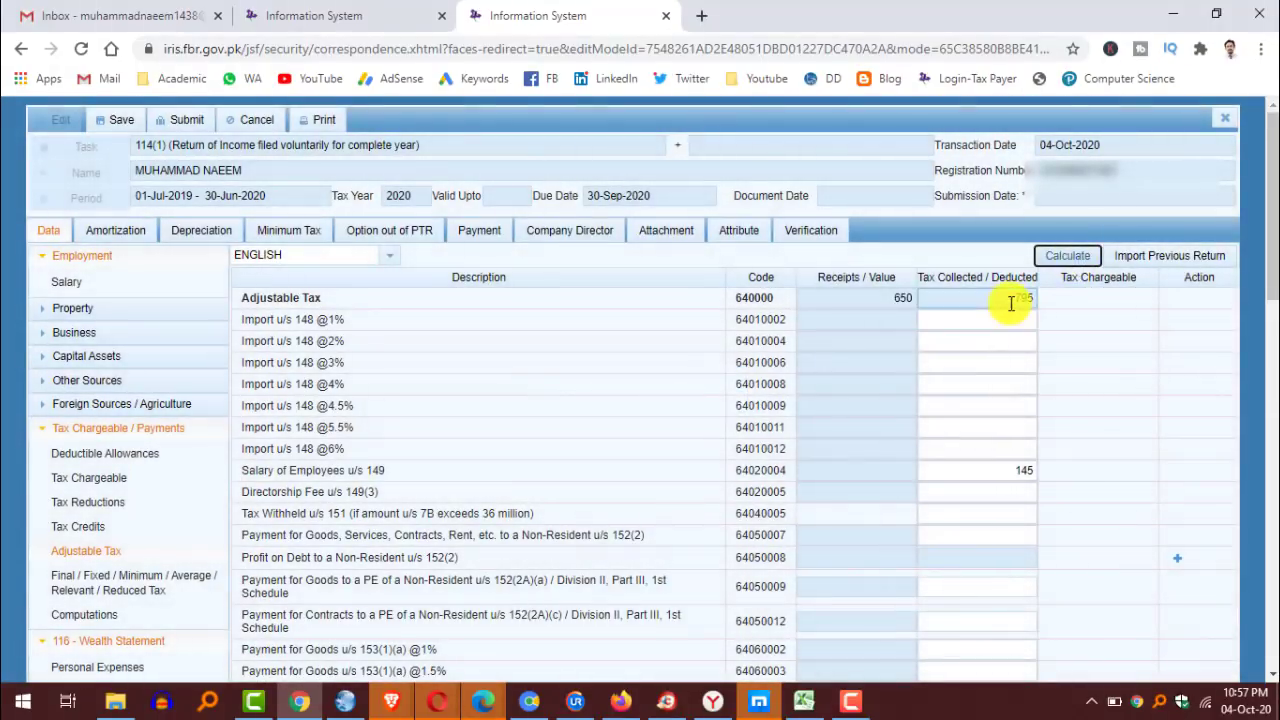
Check Computations: Total and Taxable Income 611,609, Tax Chargeable 580, withholding 795.
scroll(1085, 358, "down", 10)
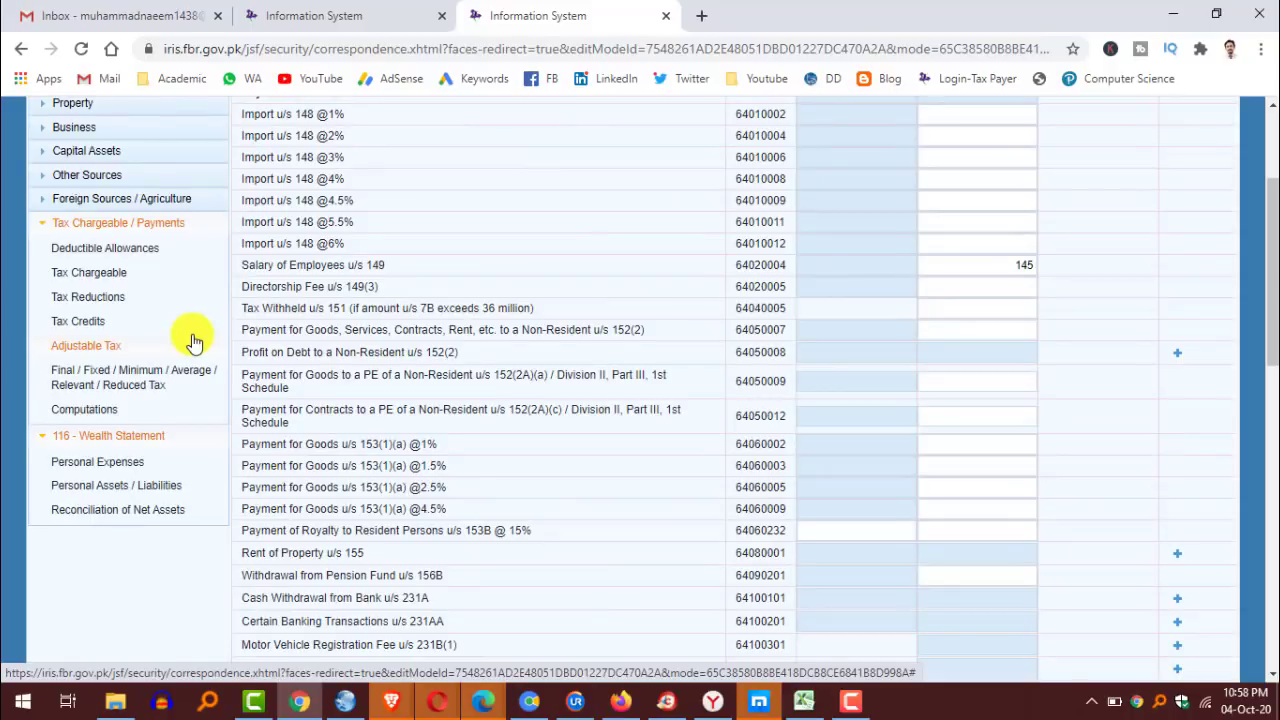
left_click(84, 409)
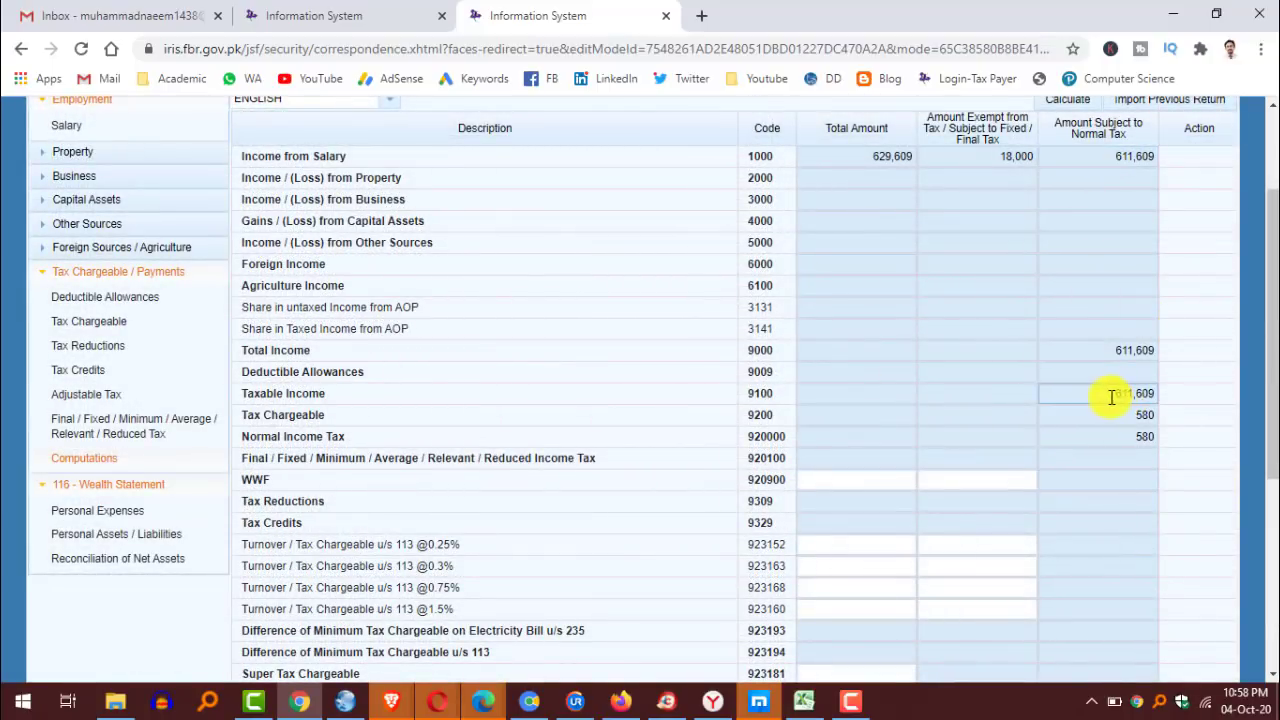
left_click_drag(1109, 355, 1188, 360)
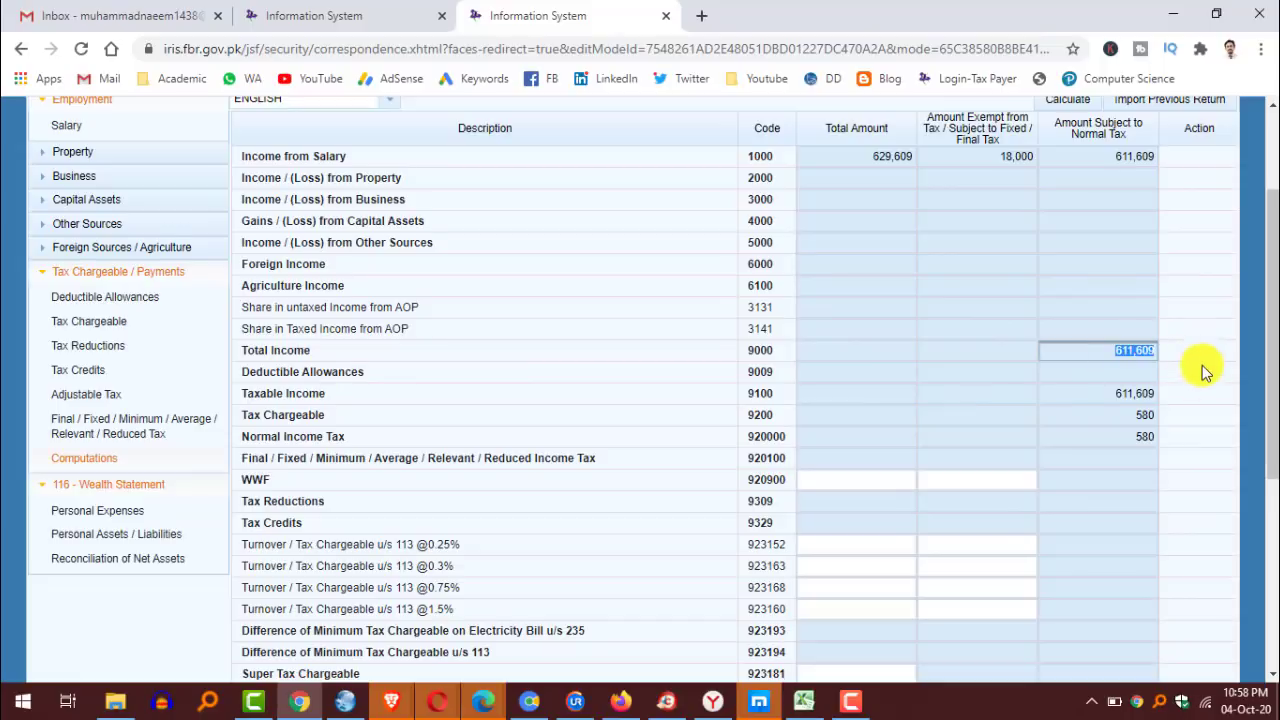
scroll(1203, 370, "down", 3)
left_click(1147, 237)
left_click_drag(1147, 237, 1190, 262)
left_click(1186, 287)
scroll(1200, 340, "down", 3)
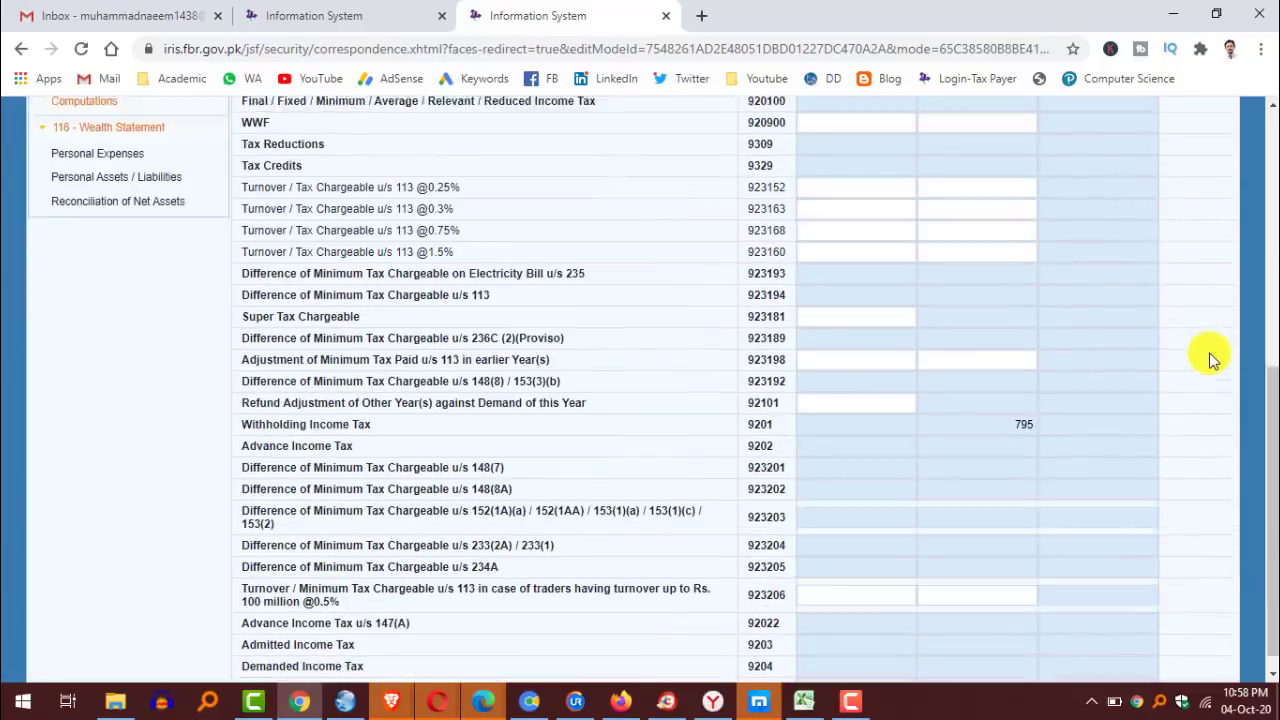
left_click_drag(1010, 405, 1065, 404)
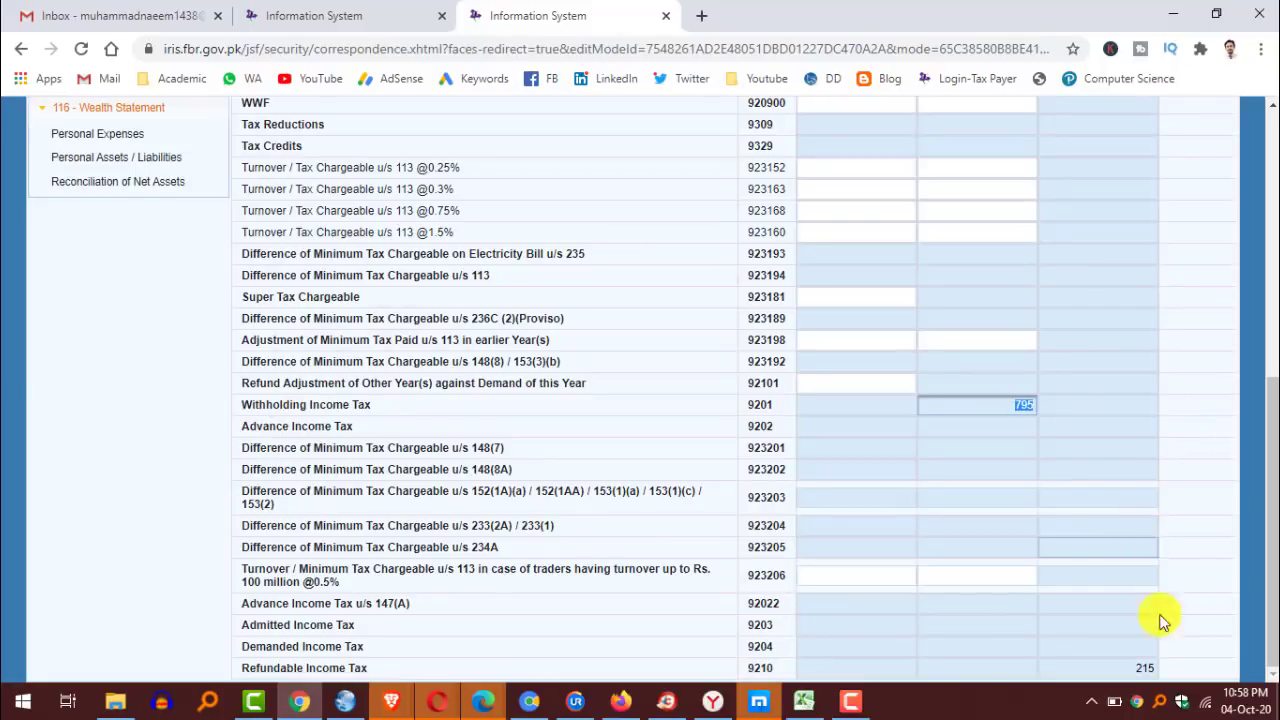
left_click(1165, 668)
scroll(1171, 666, "up", 6)
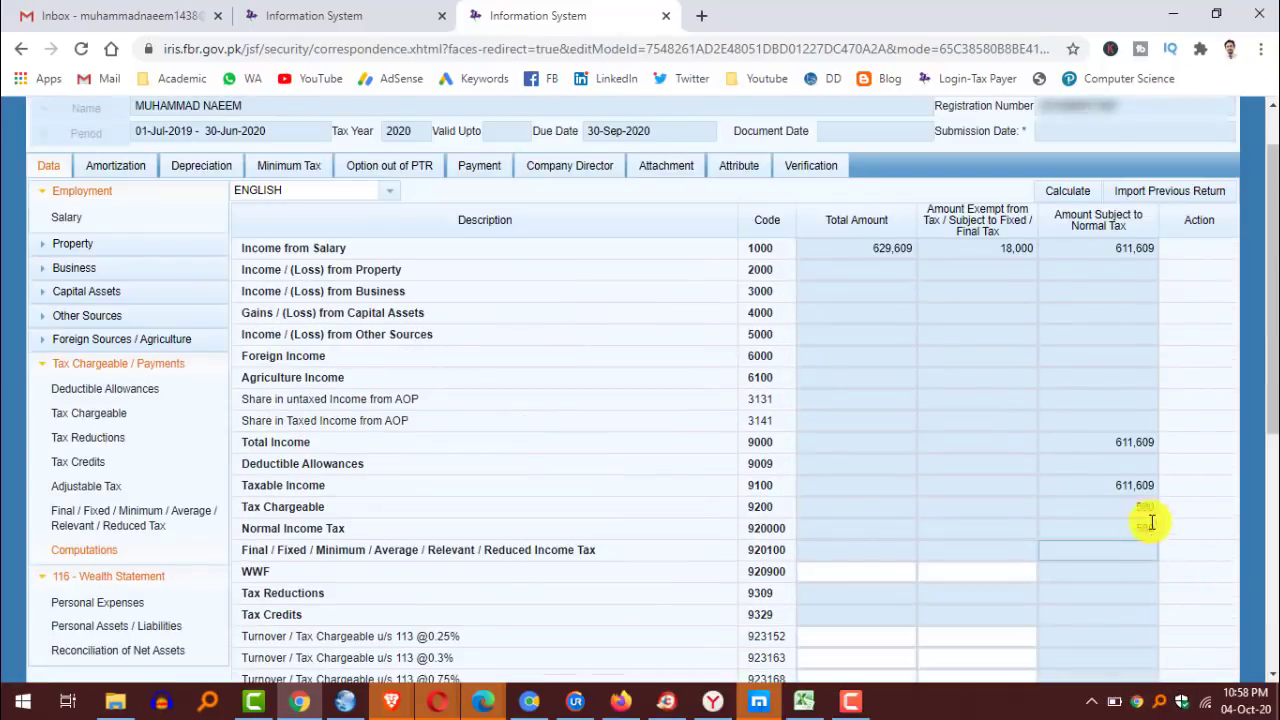
Copy the 580 tax amount from the Computations page.
right_click(1146, 509)
key("Escape")
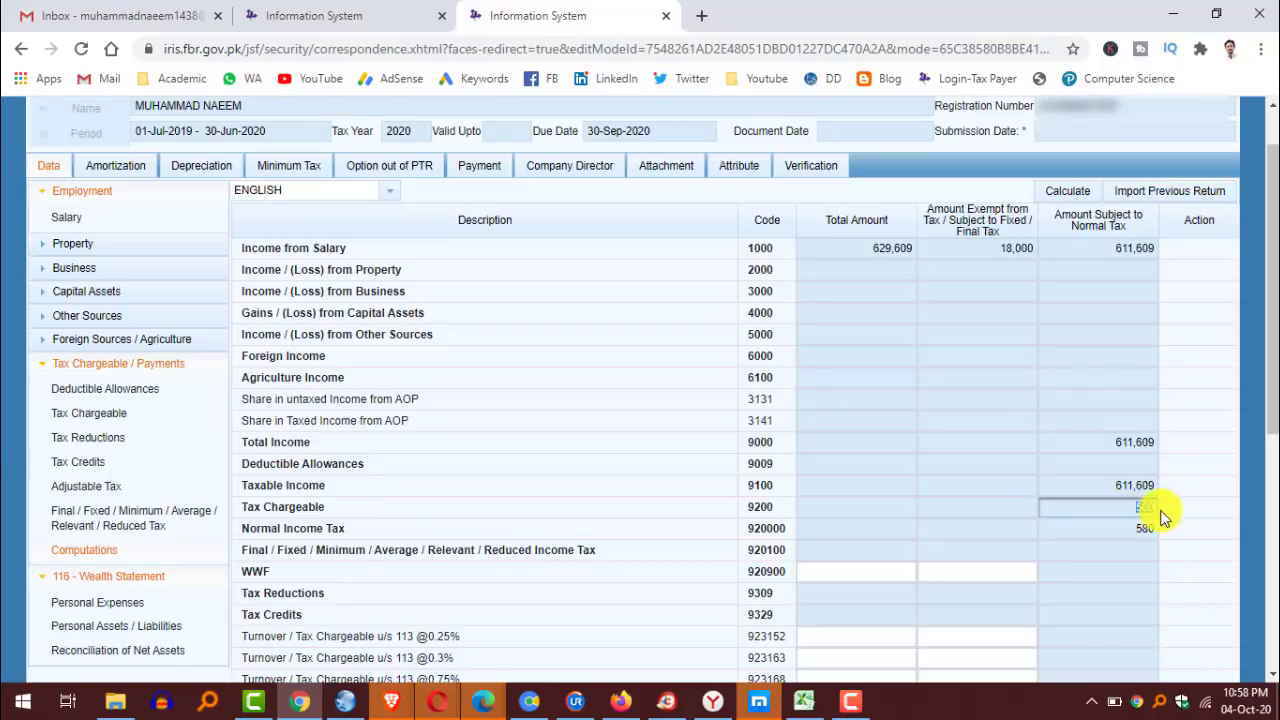
right_click(1146, 507)
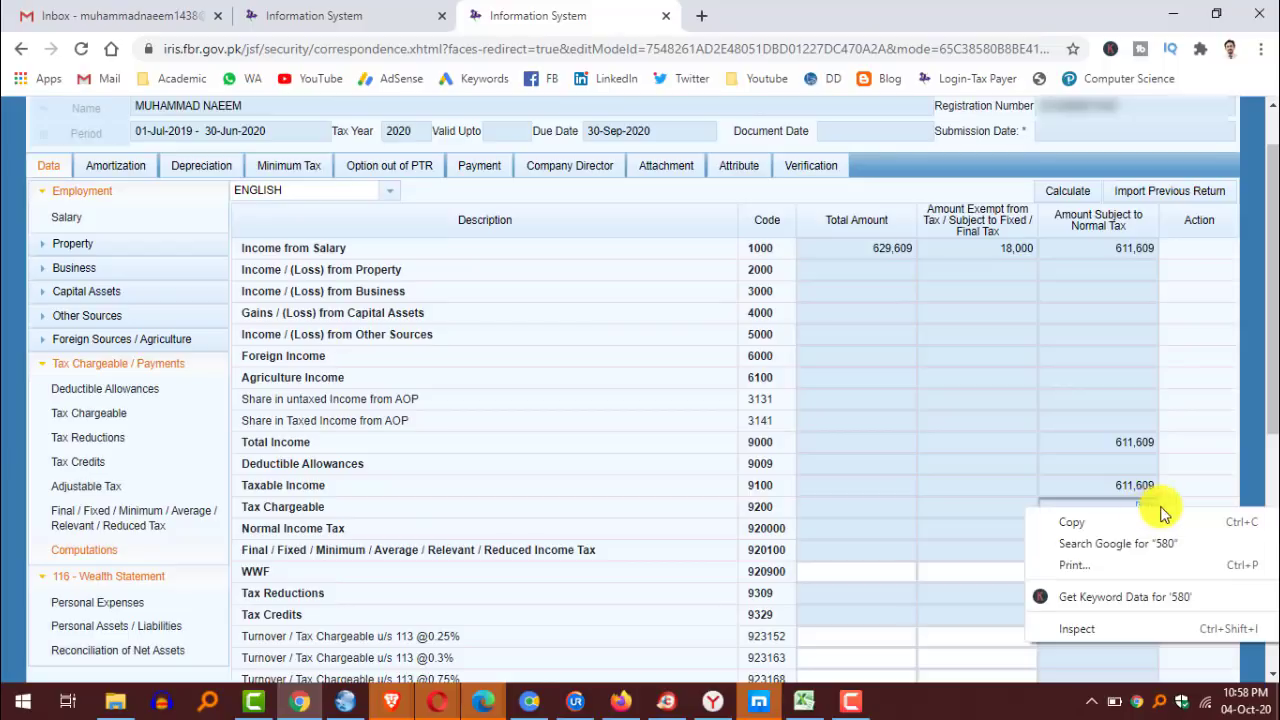
left_click(1114, 522)
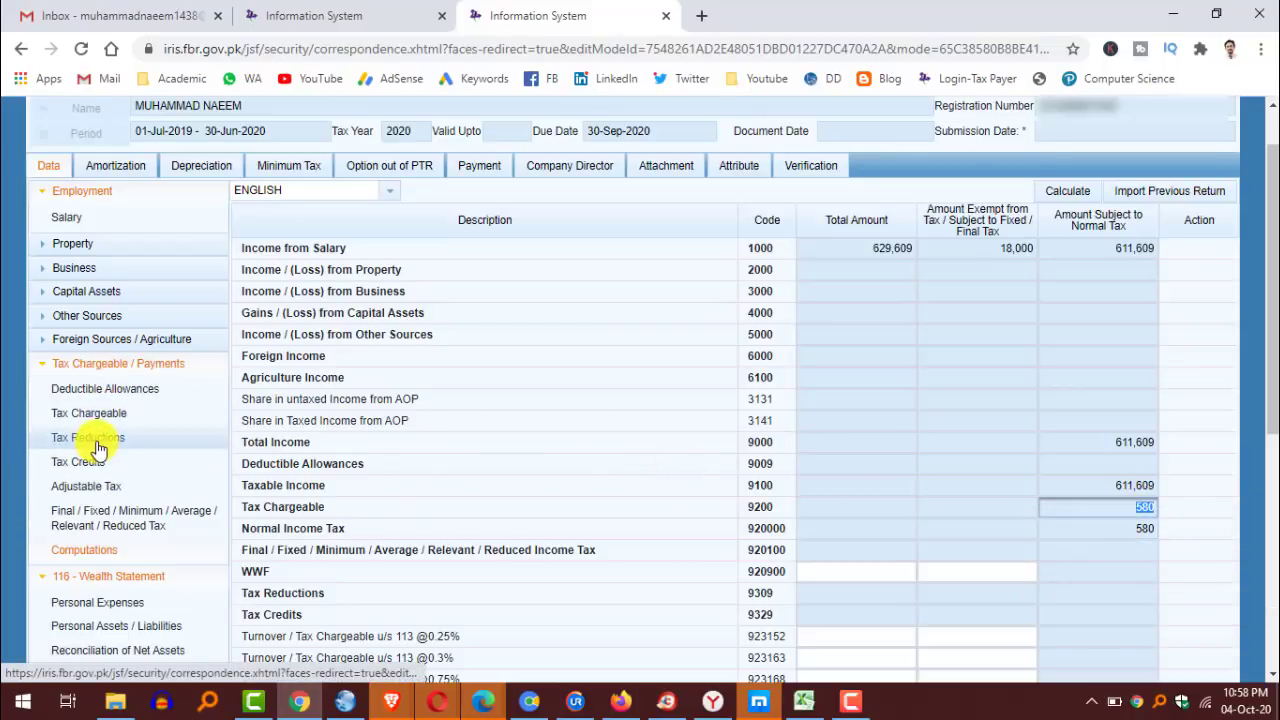
Paste 580 into Tax Reductions row 9302 and recalculate the teacher reduction to 145.
left_click(97, 440)
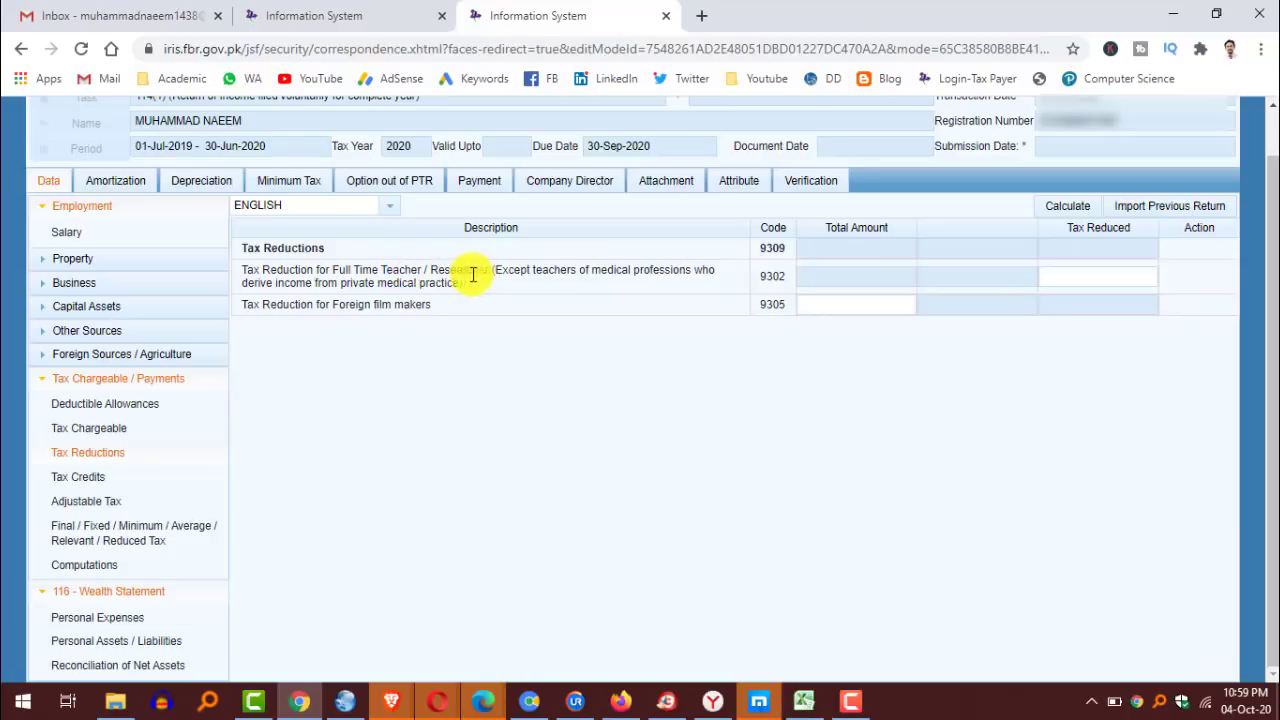
left_click(1100, 276)
right_click(1100, 278)
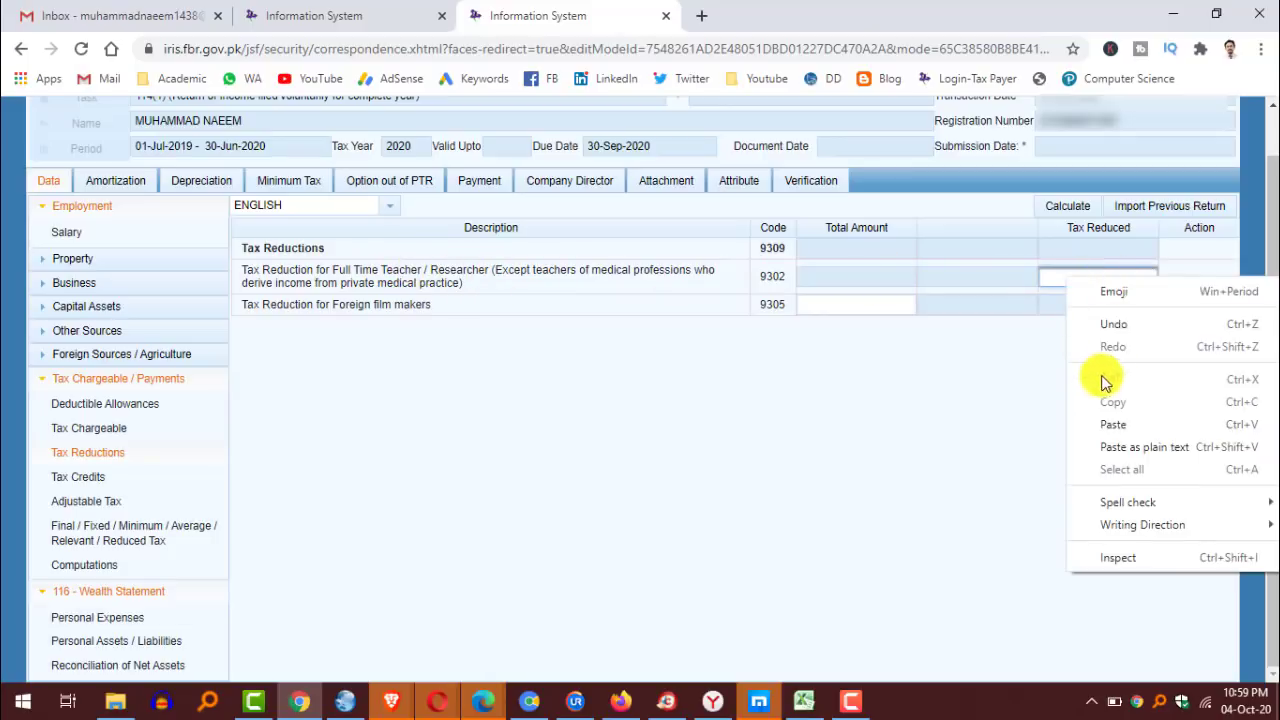
left_click(1120, 426)
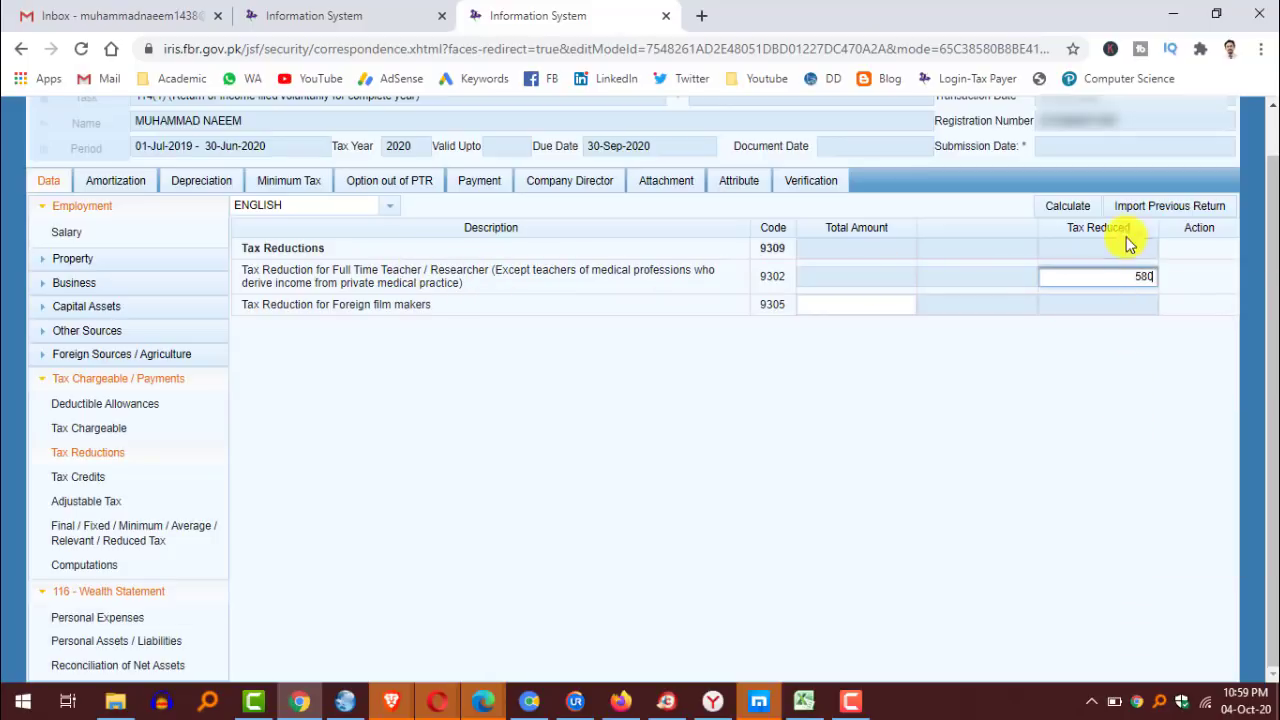
left_click(1066, 206)
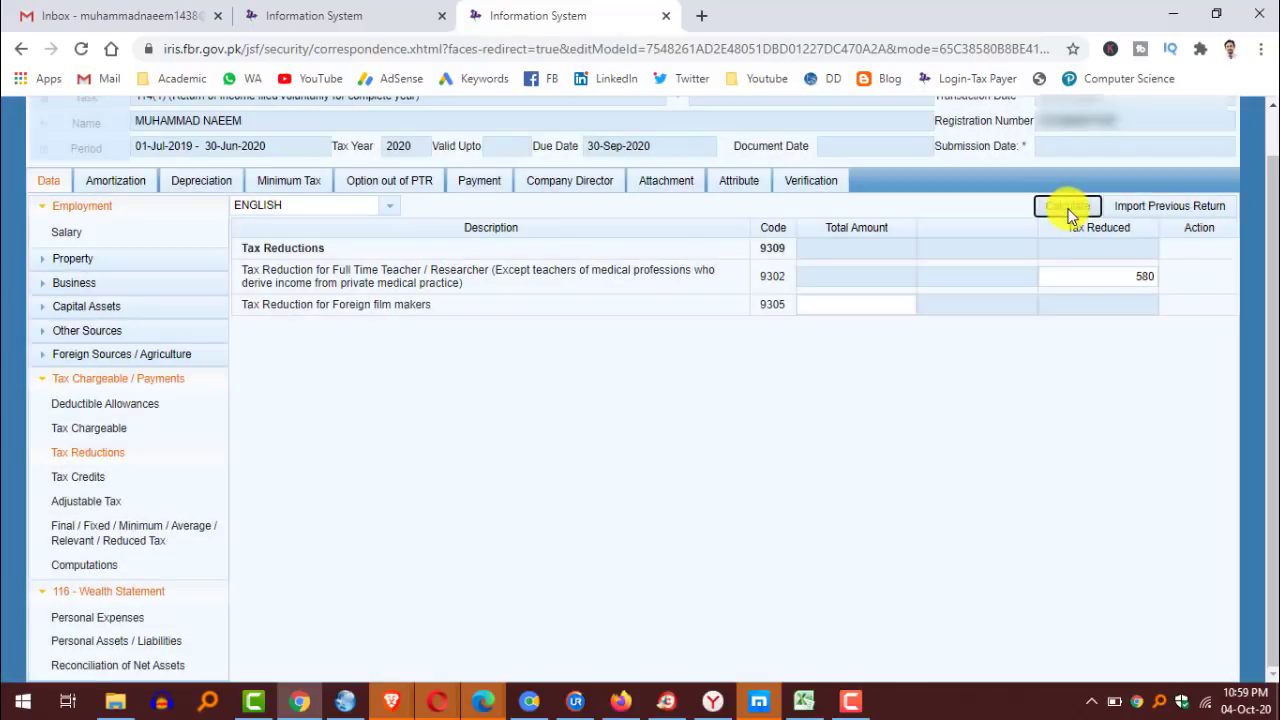
left_click(1069, 212)
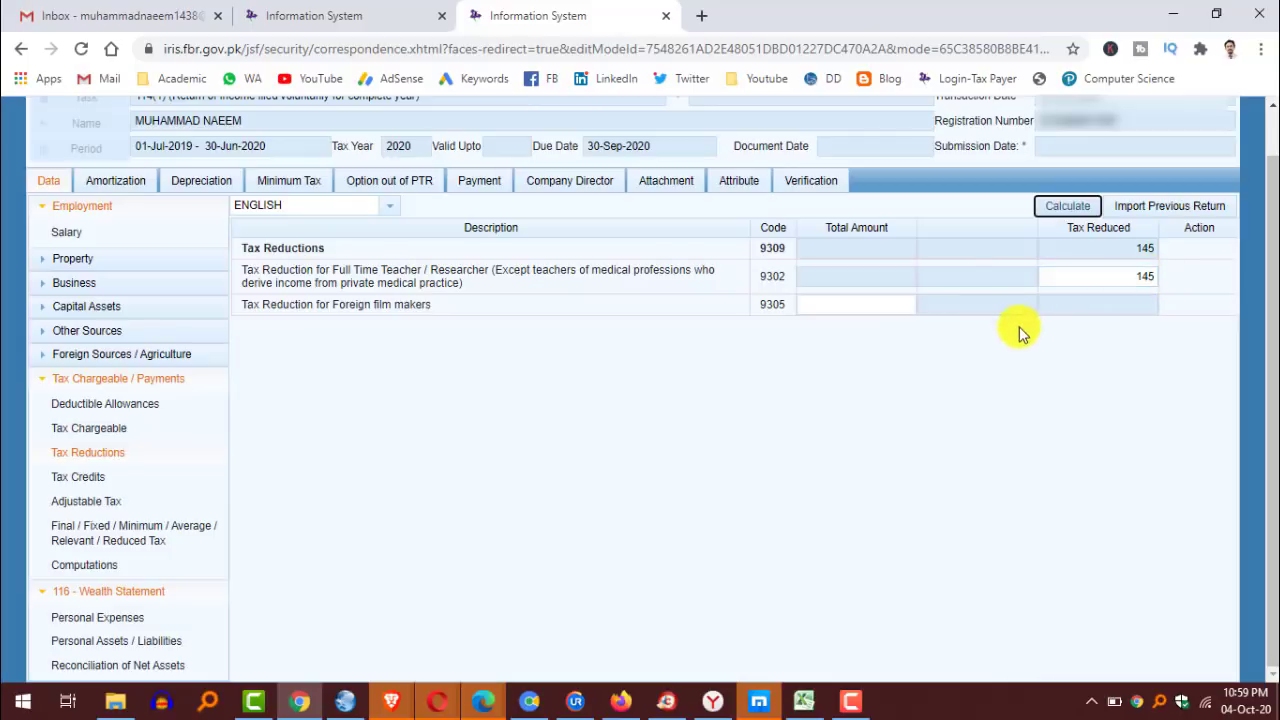
Open Computations and check Normal Income Tax 580 and Tax Chargeable 435.
left_click(98, 566)
scroll(1240, 435, "down", 5)
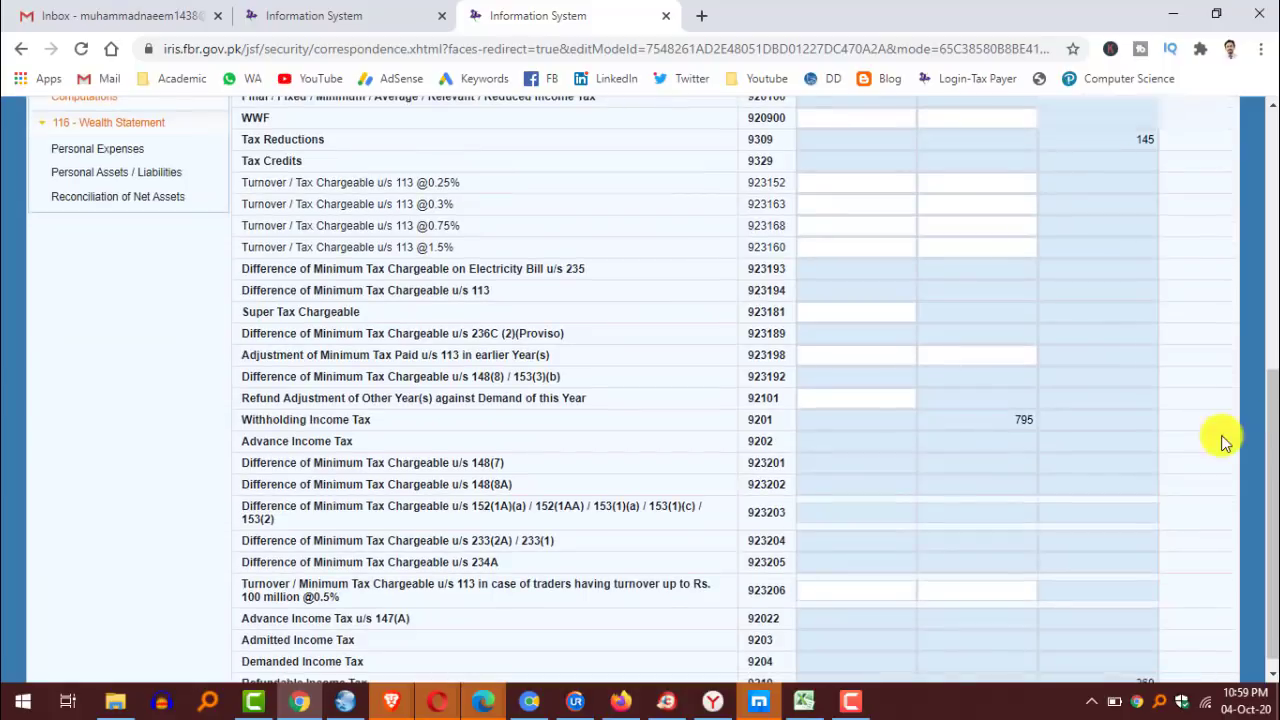
scroll(1240, 435, "up", 2)
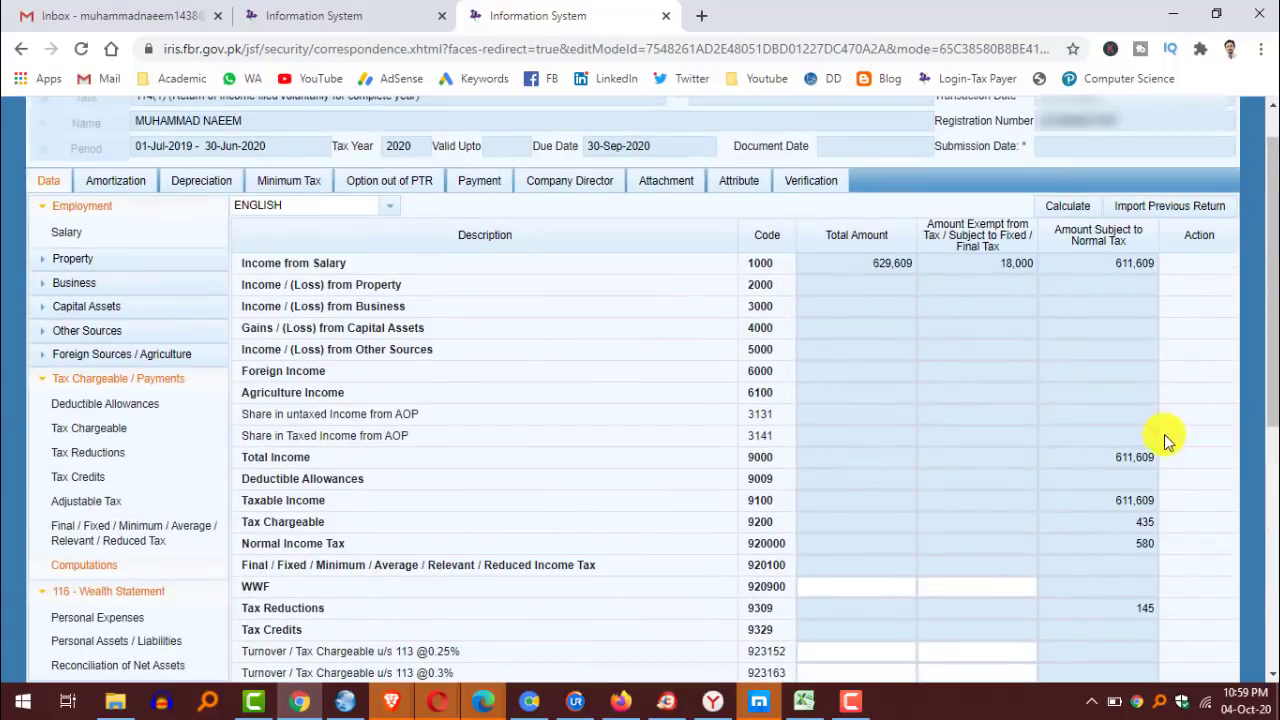
scroll(1165, 430, "down", 3)
double_click(1140, 390)
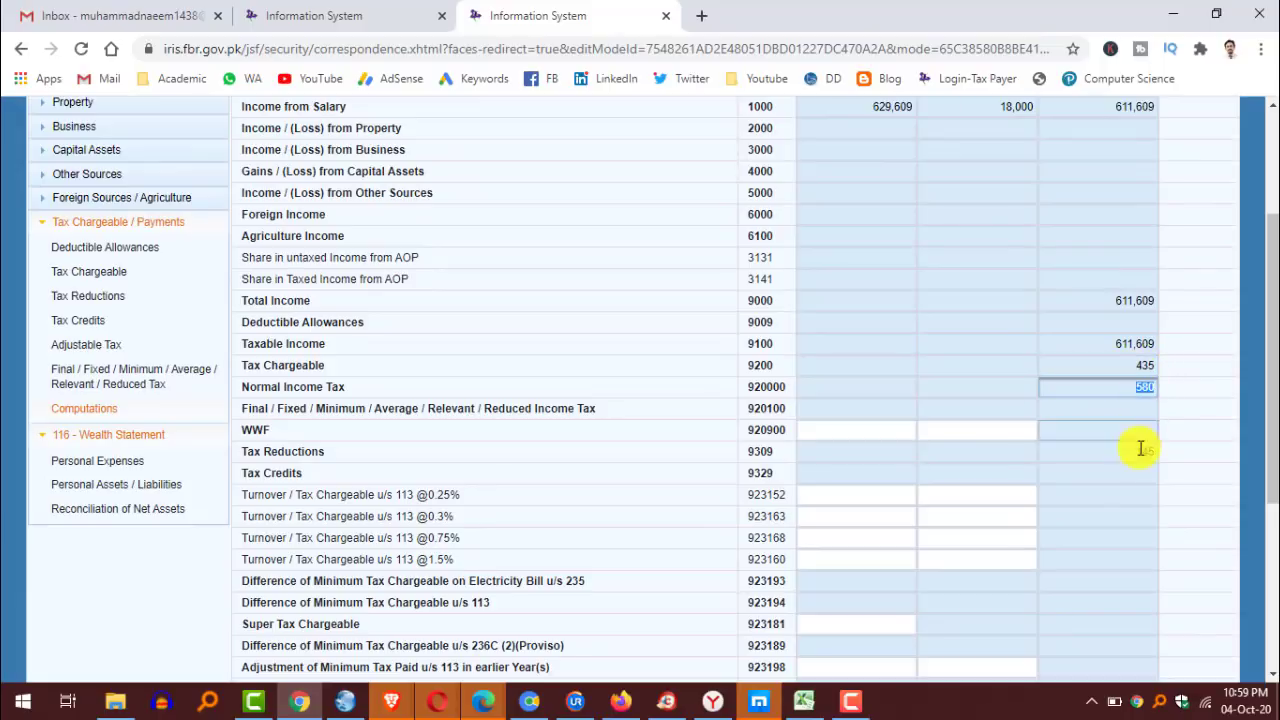
left_click(1134, 365)
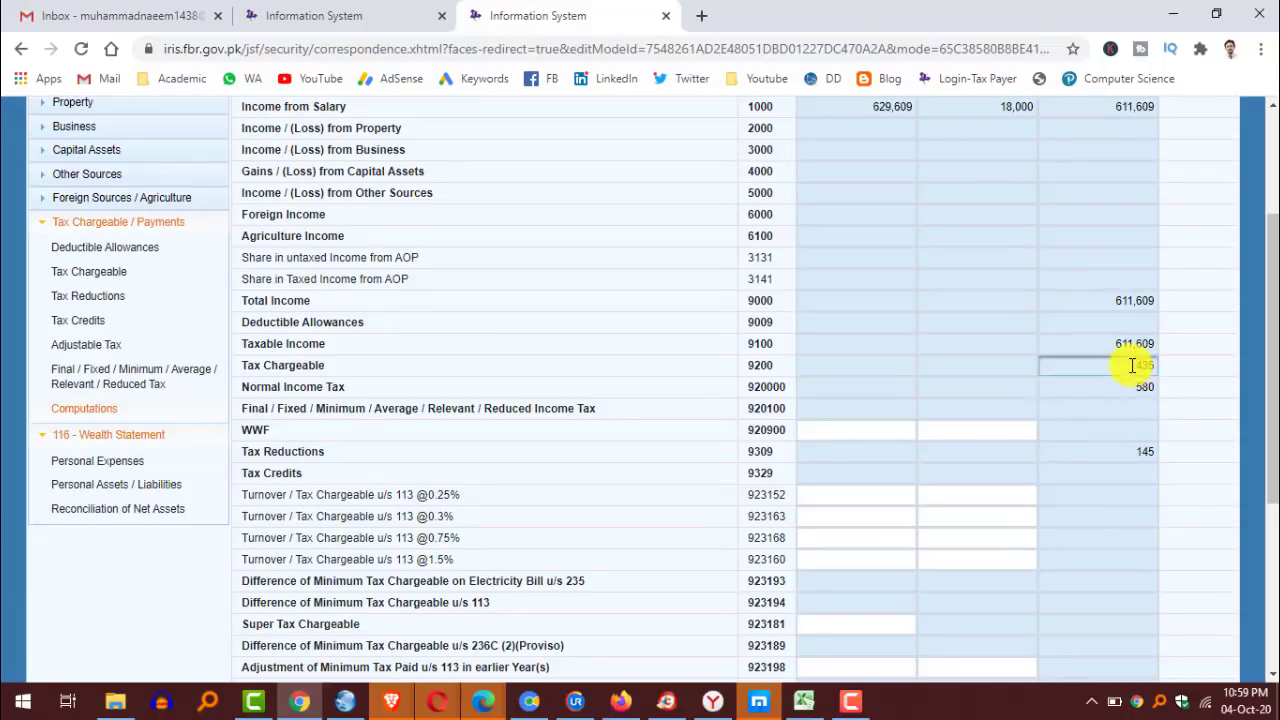
double_click(1143, 364)
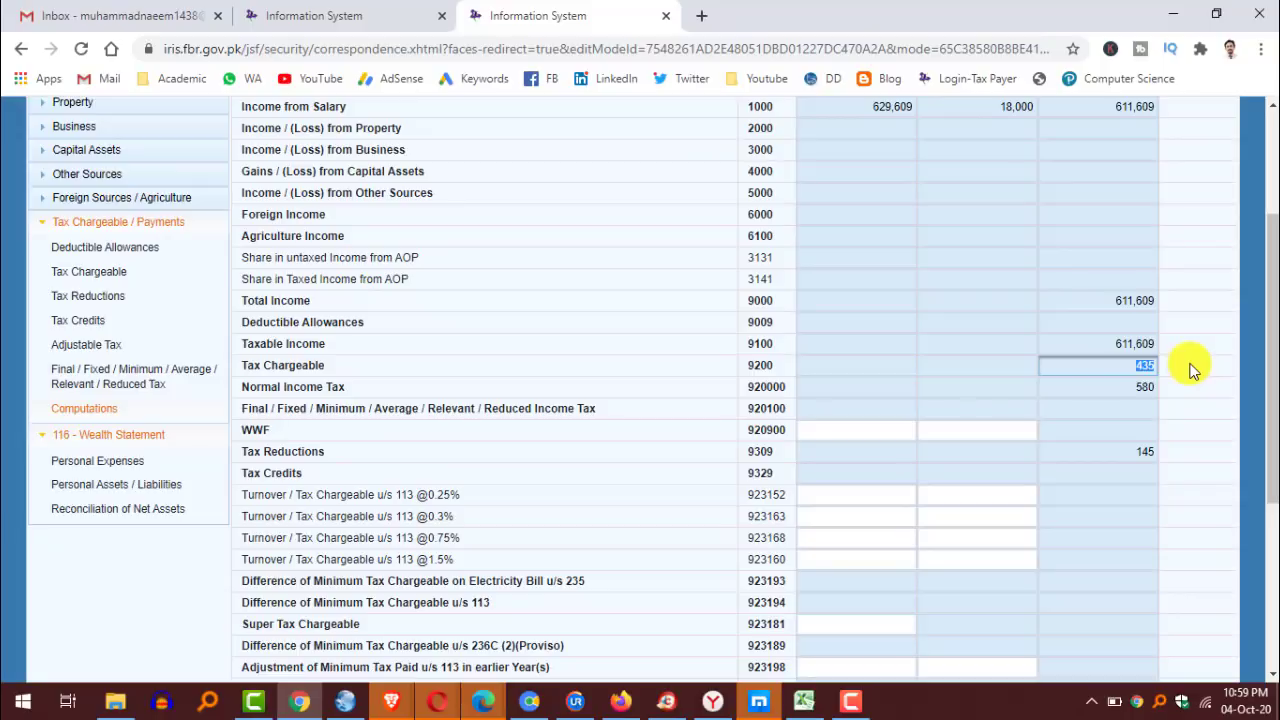
Check Tax Reductions 145, Withholding Income Tax 795 and Refundable Income Tax 360.
scroll(1177, 395, "down", 3)
double_click(1138, 296)
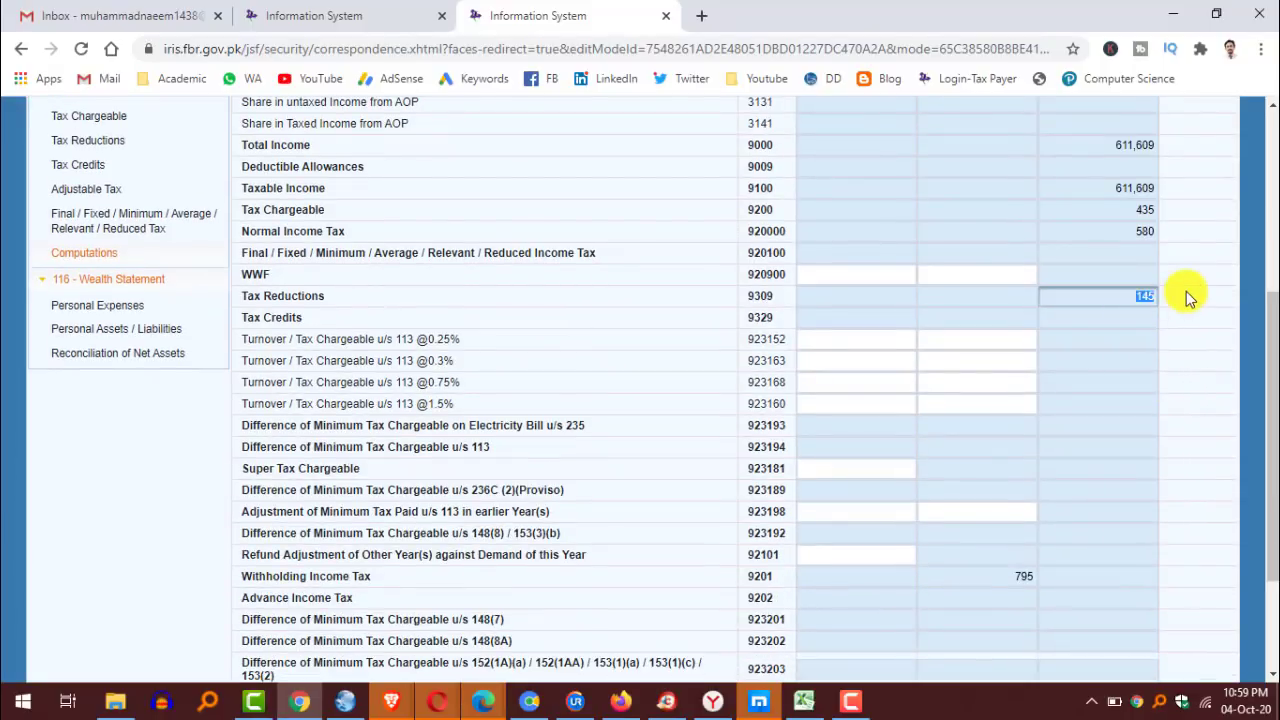
scroll(1170, 400, "down", 3)
double_click(1010, 405)
double_click(1124, 664)
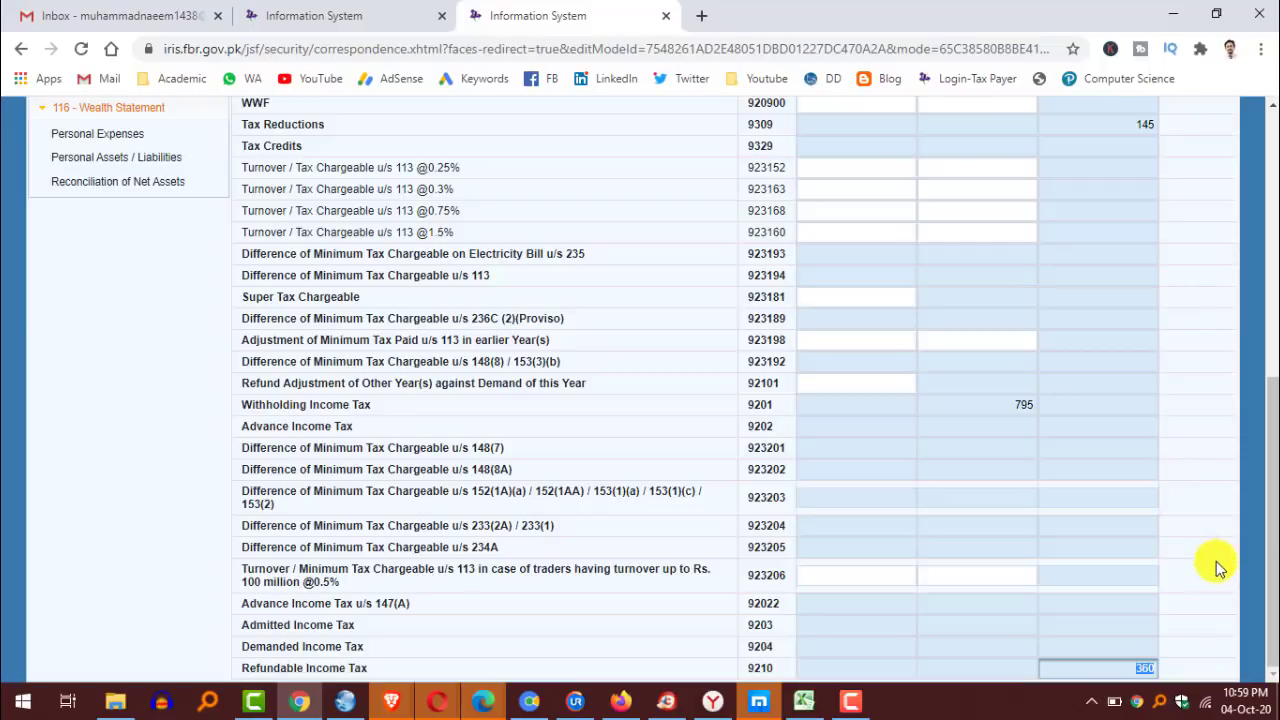
left_click(1203, 624)
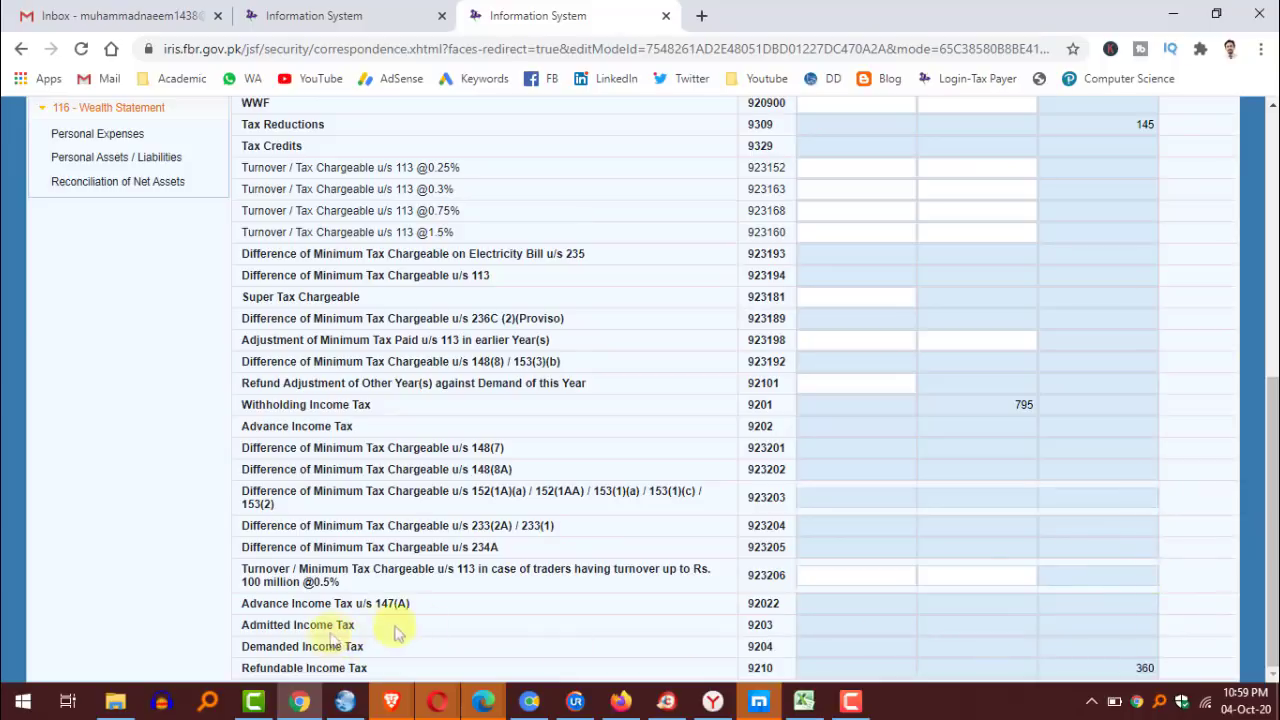
left_click(1121, 615)
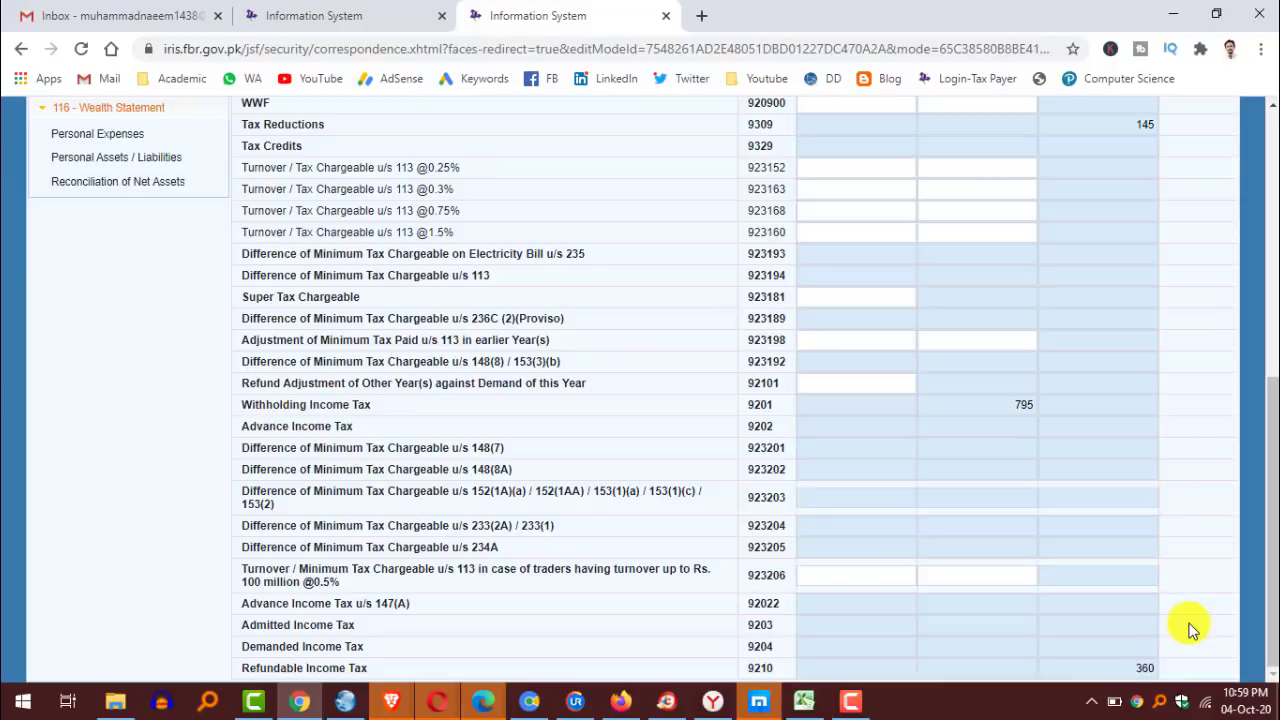
scroll(1163, 597, "up", 5)
scroll(560, 375, "down", 2)
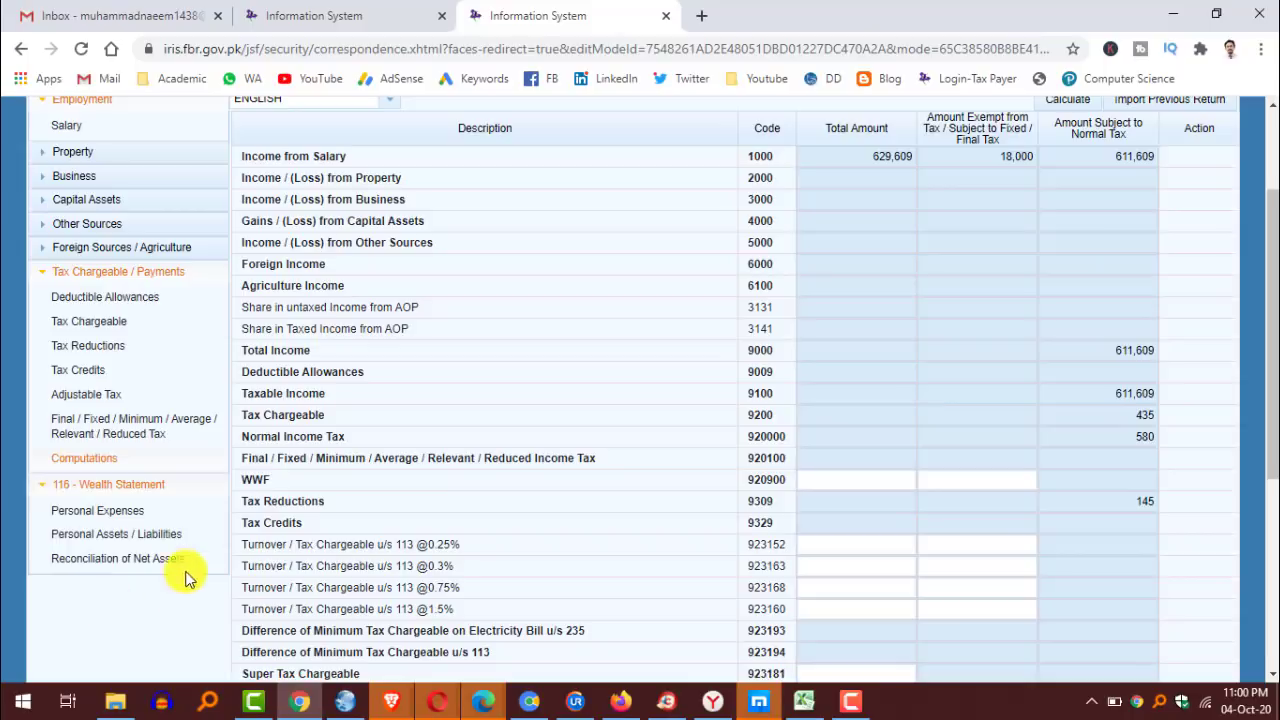
Open Personal Expenses and work through the Rent to Telephone amounts, with Rent 120,000.
left_click(72, 511)
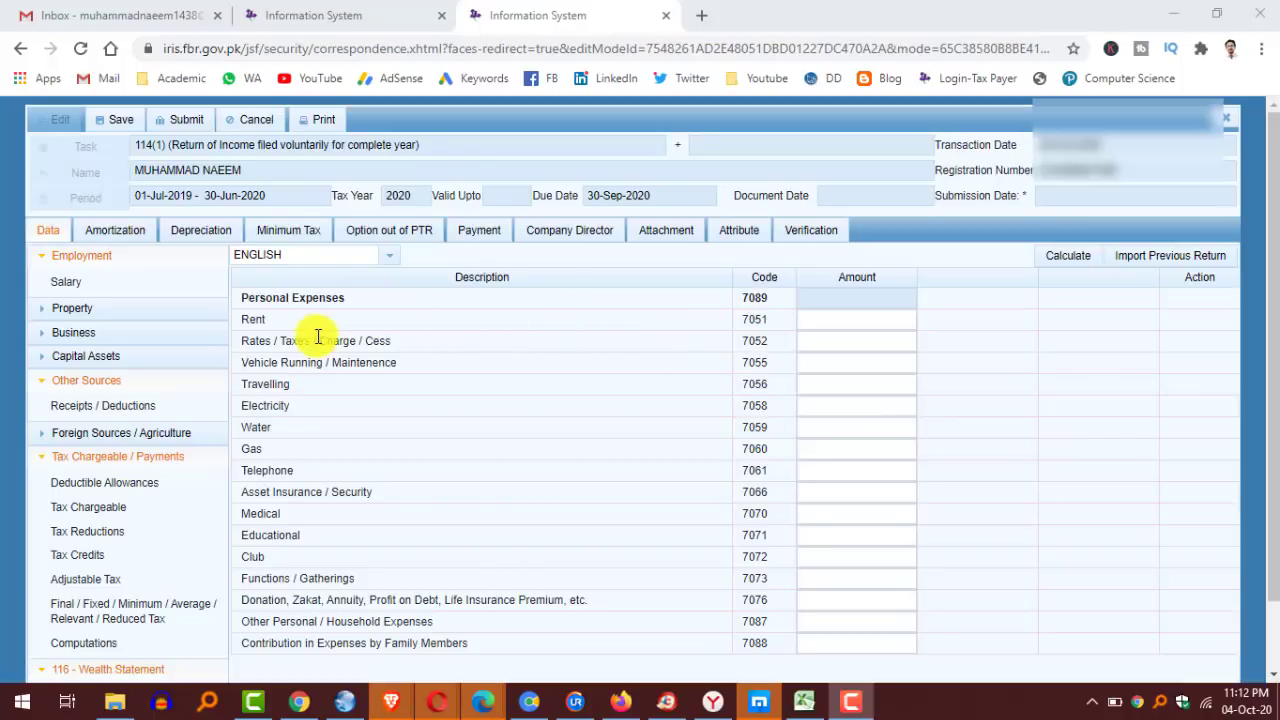
left_click(806, 322)
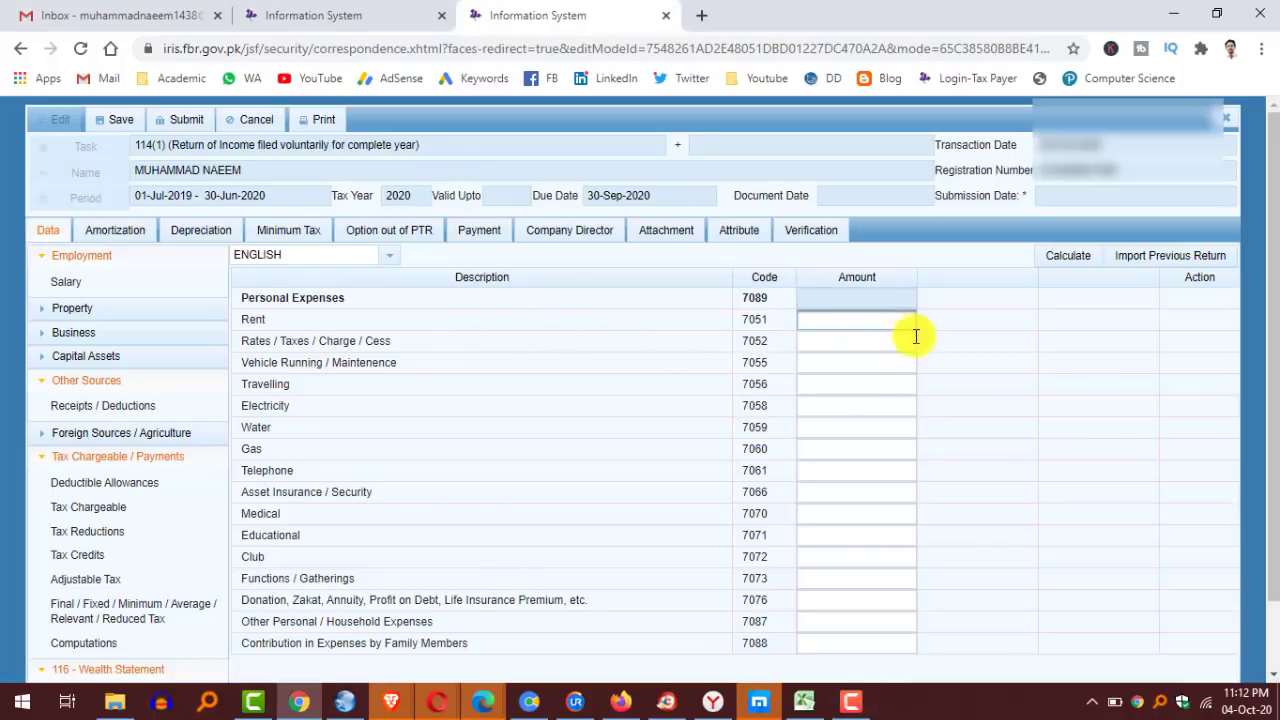
left_click(859, 343)
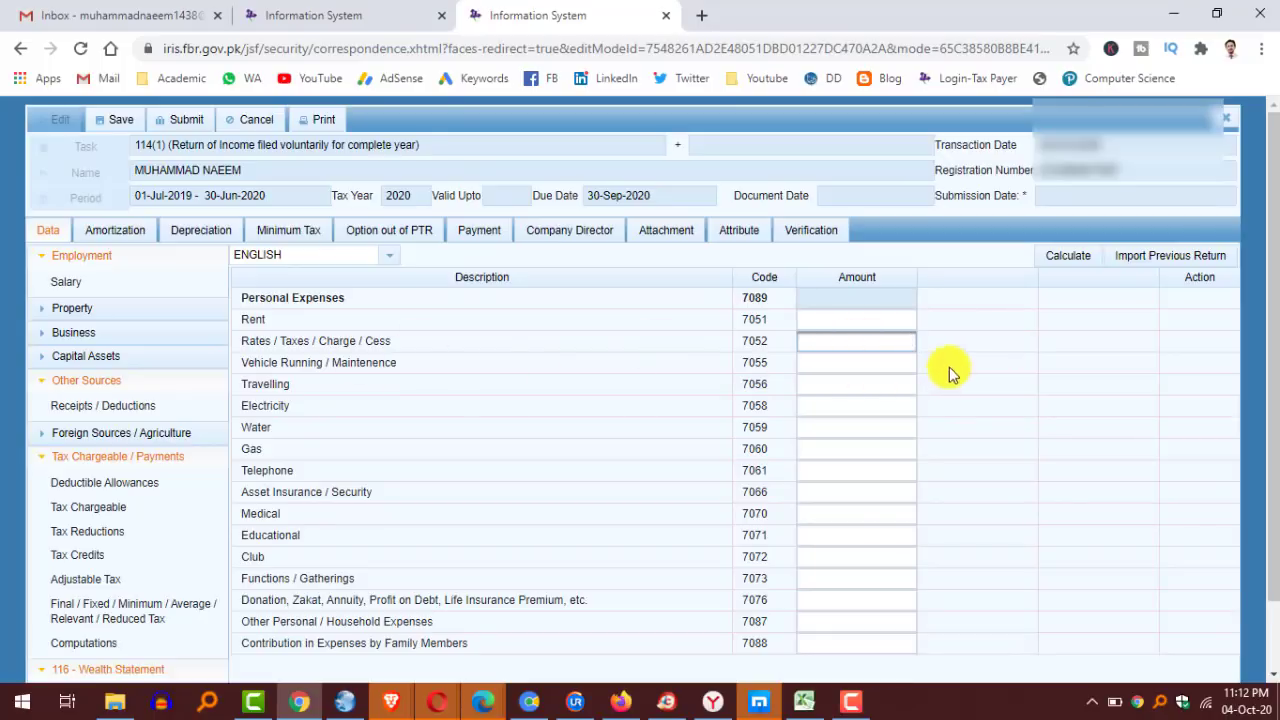
left_click(880, 366)
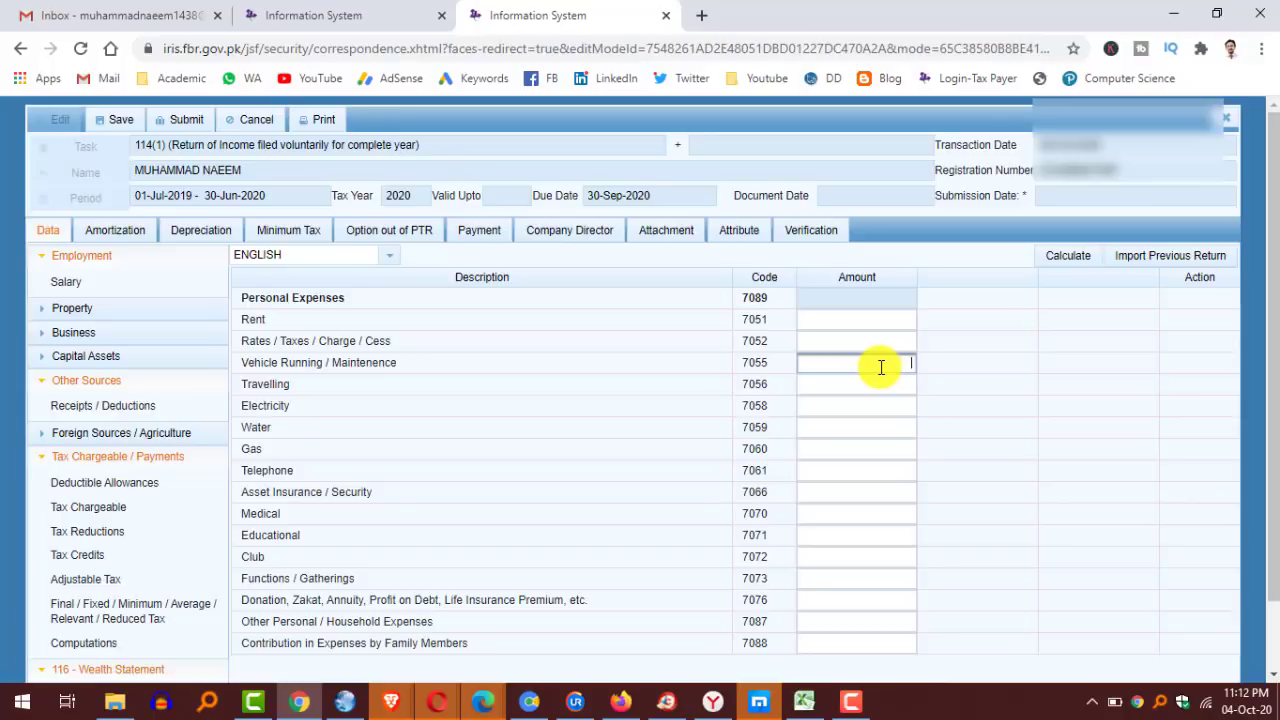
left_click(887, 382)
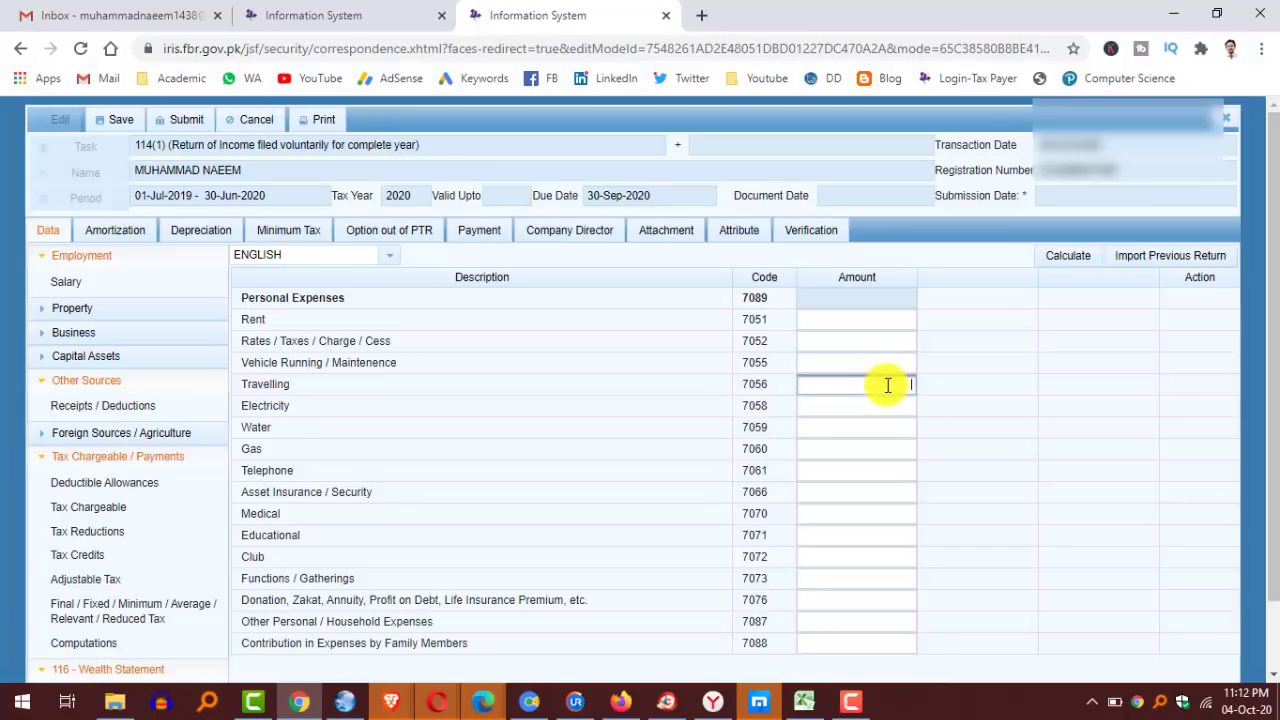
left_click(889, 405)
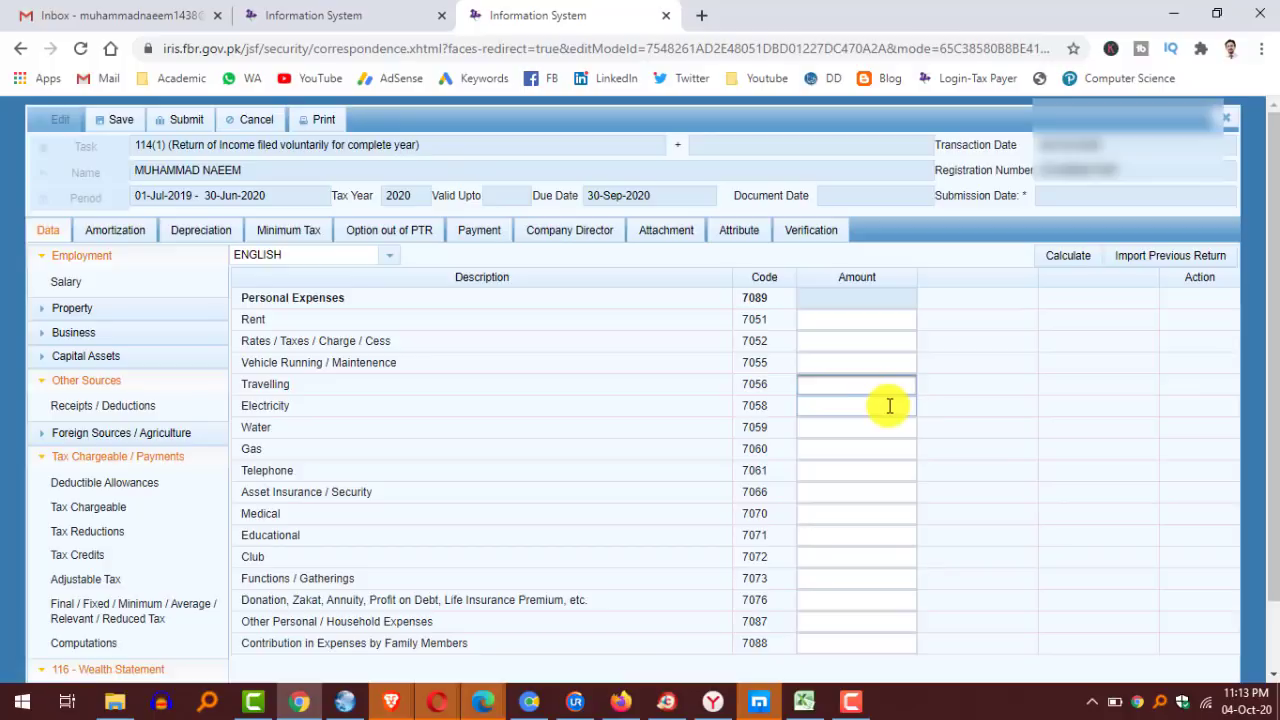
left_click(905, 449)
left_click(900, 474)
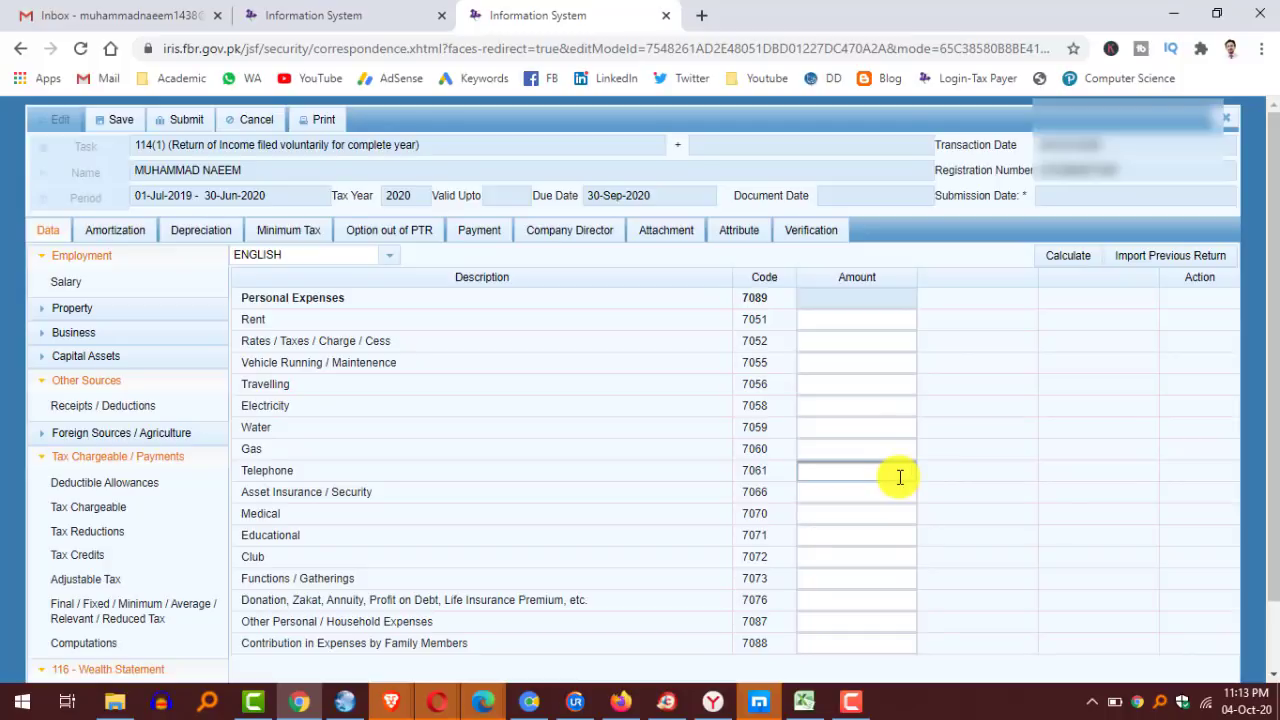
Work through the Insurance to family-contribution amounts, including Medical 70,000 and Other Household 158,464.
left_click(896, 493)
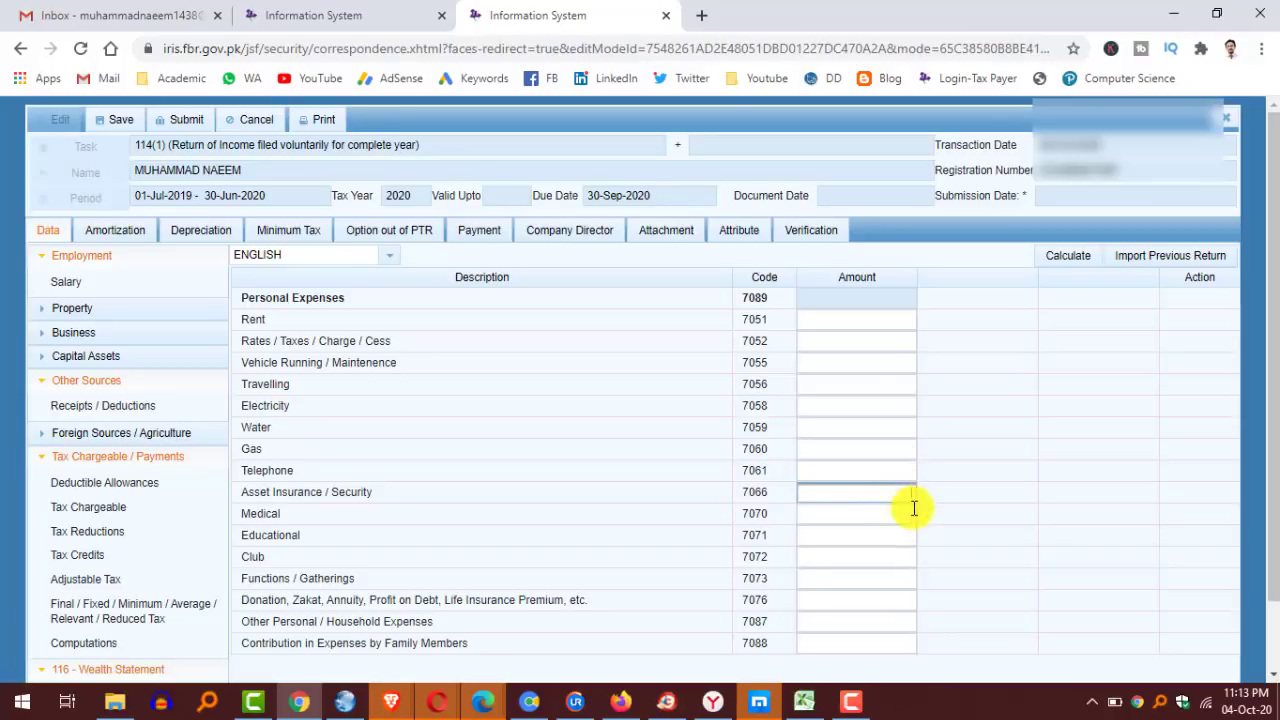
left_click(897, 514)
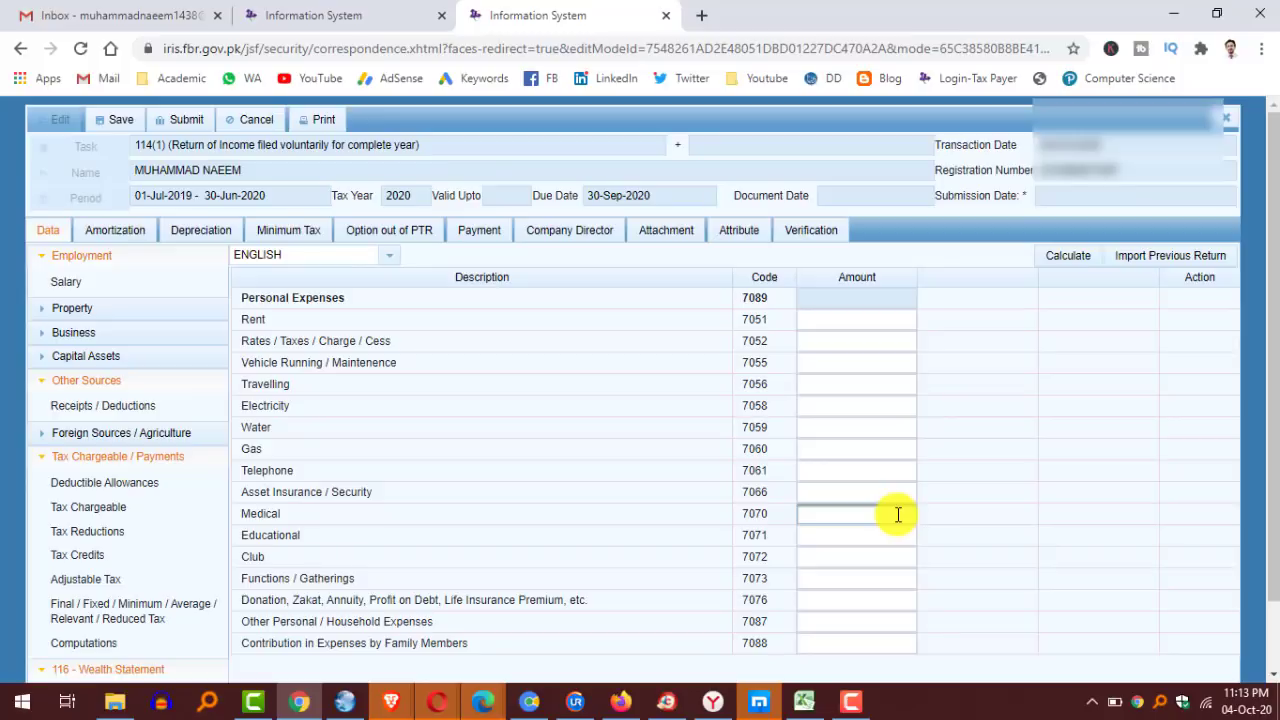
left_click(909, 538)
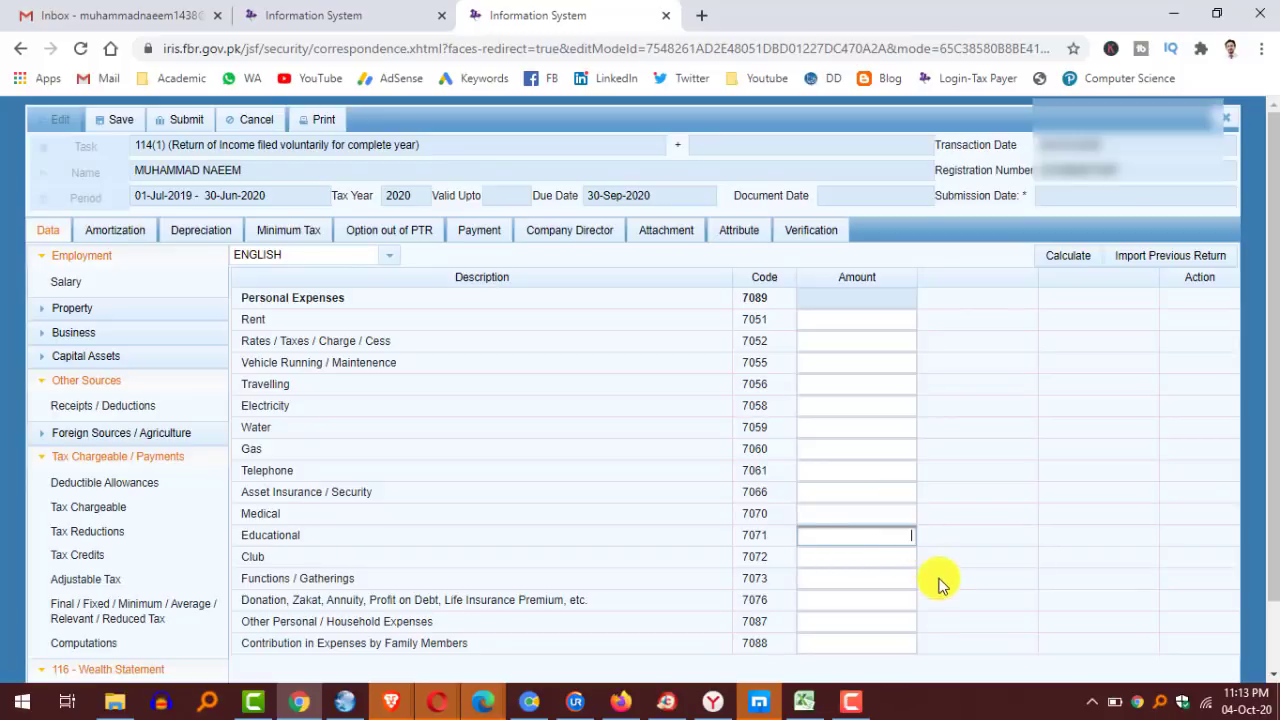
left_click(908, 557)
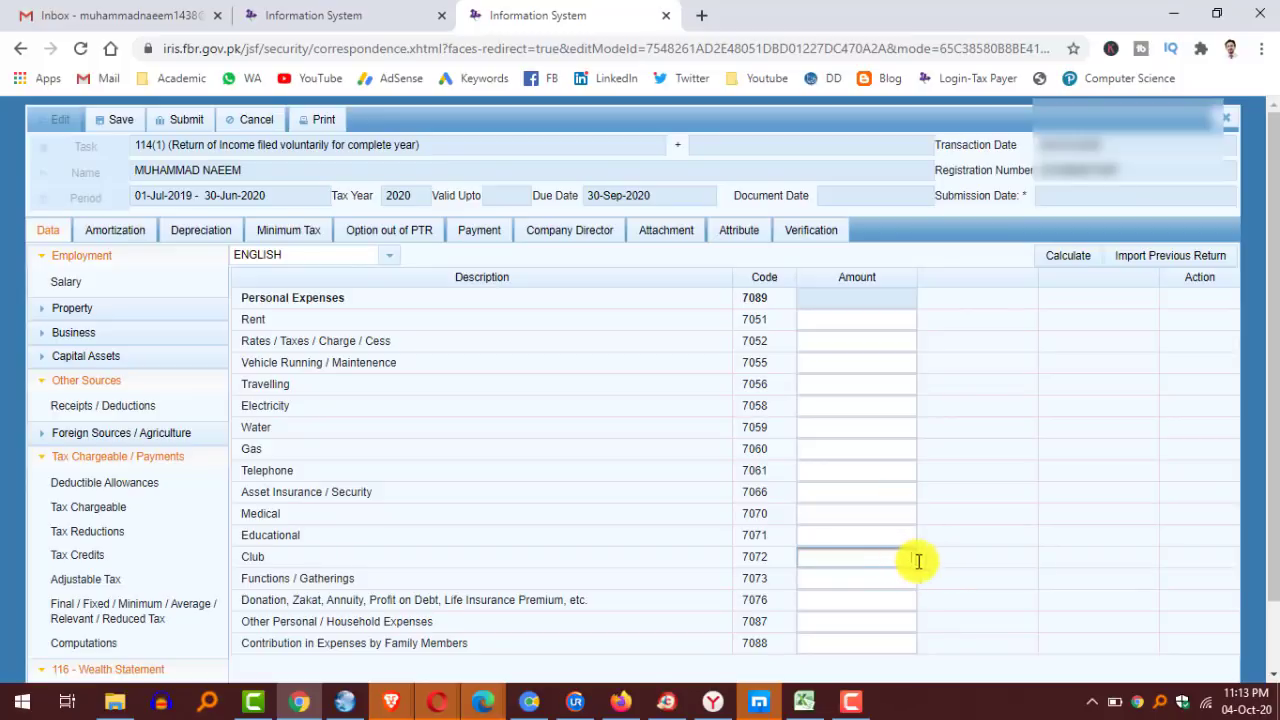
left_click(883, 578)
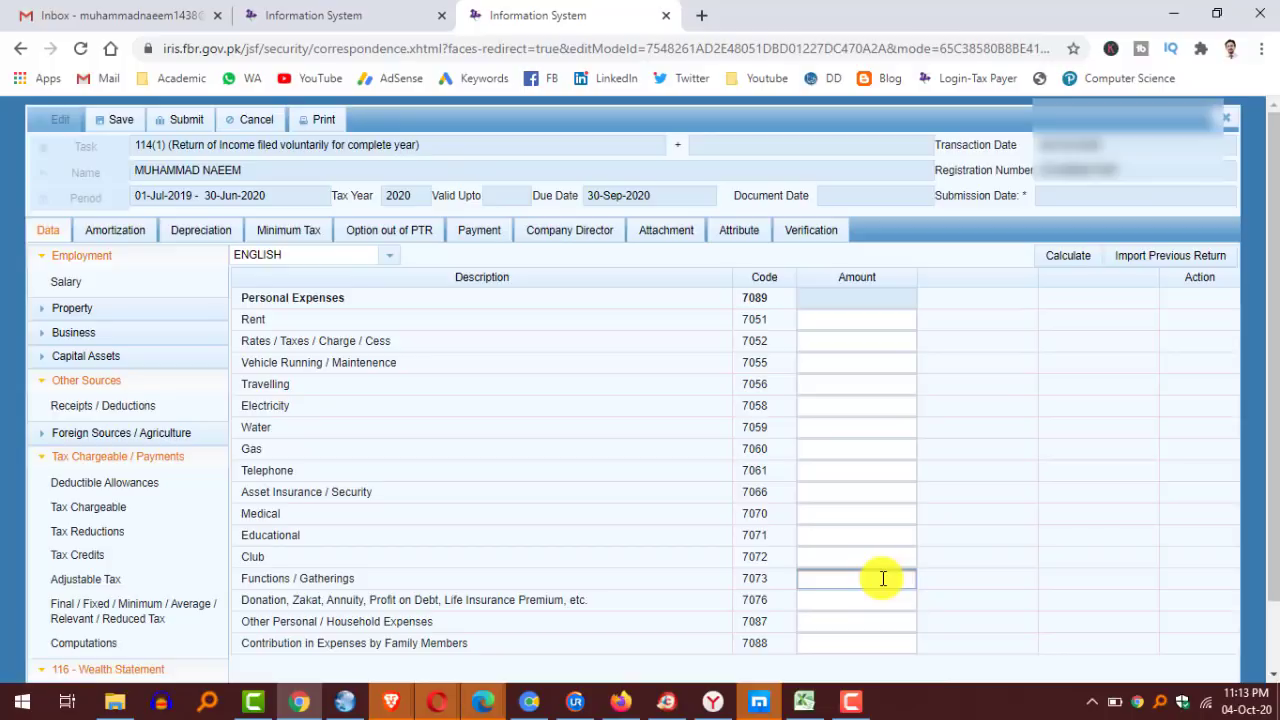
left_click(886, 597)
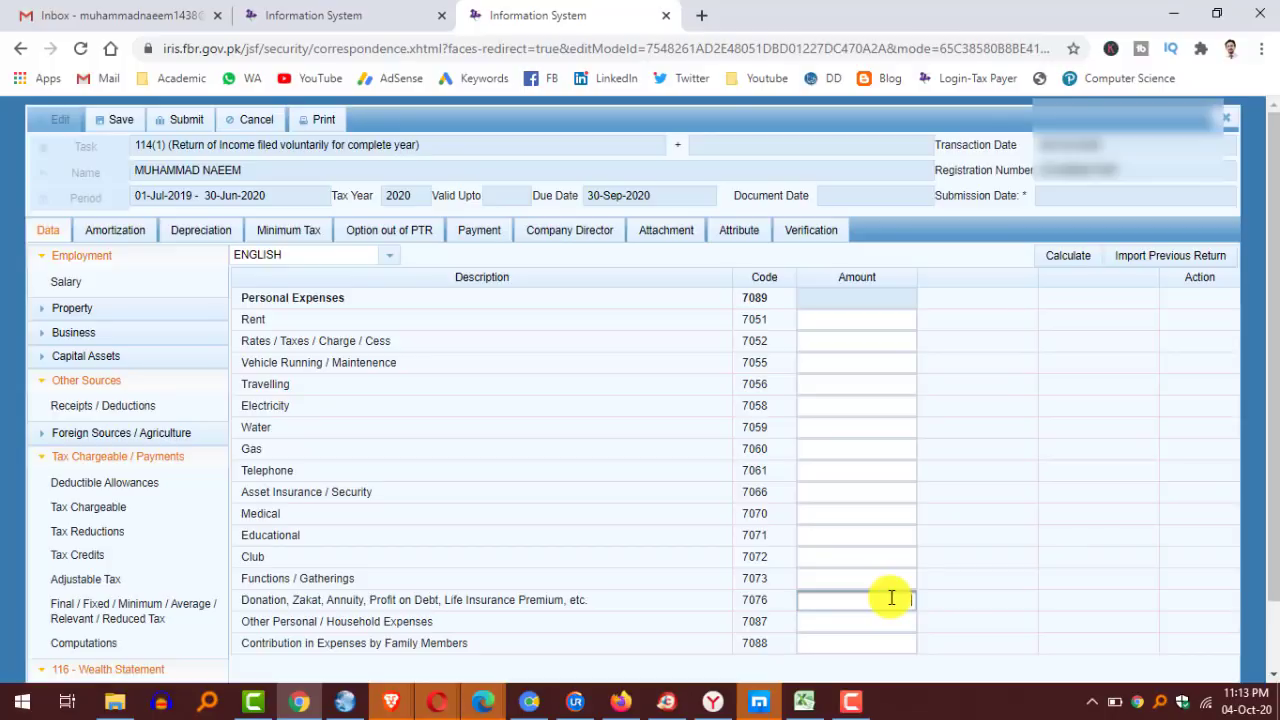
left_click(897, 619)
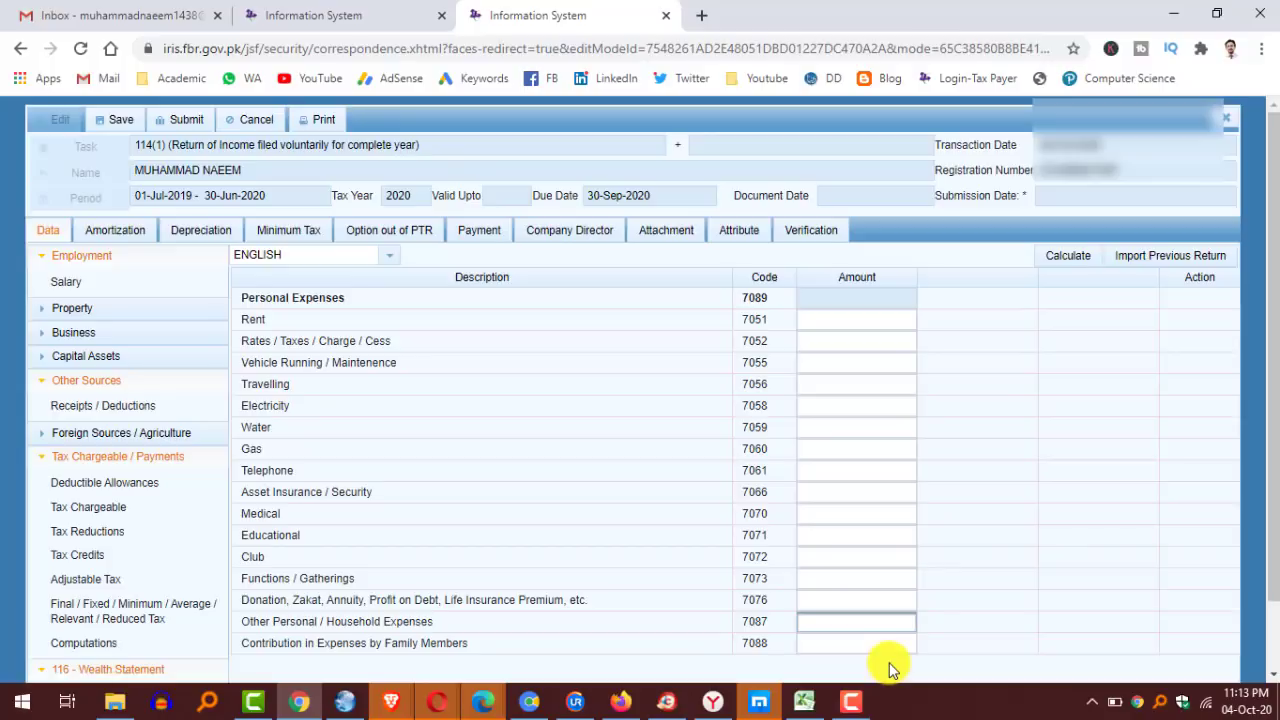
left_click(872, 643)
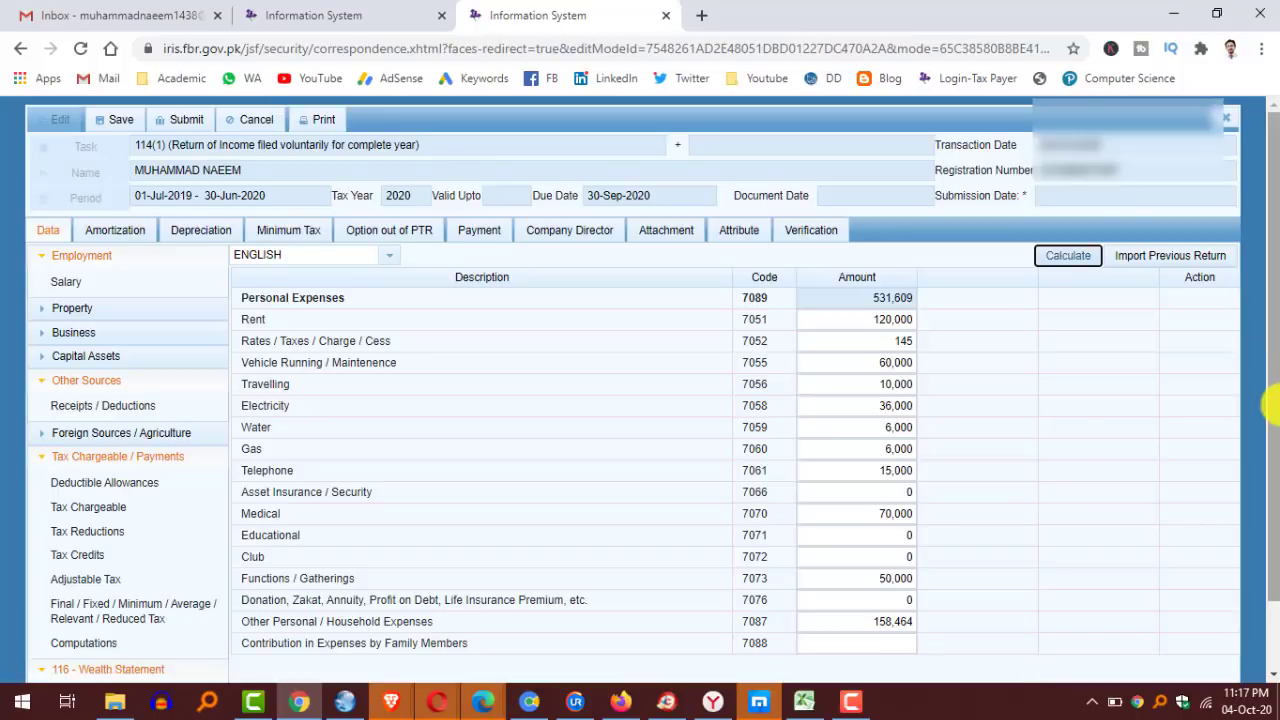
Review the Personal Expenses total of 531,609, with Electricity 36,000 and Vehicle Running 60,000.
left_click_drag(1268, 340, 1266, 528)
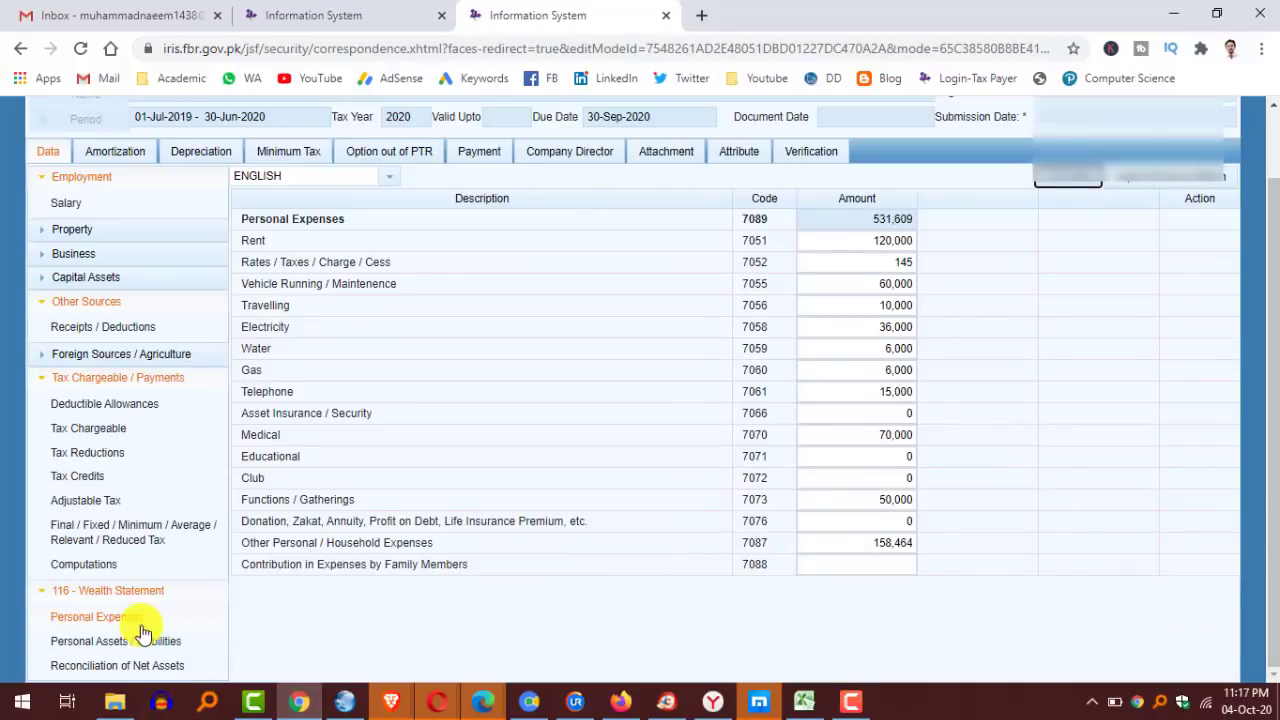
left_click(106, 641)
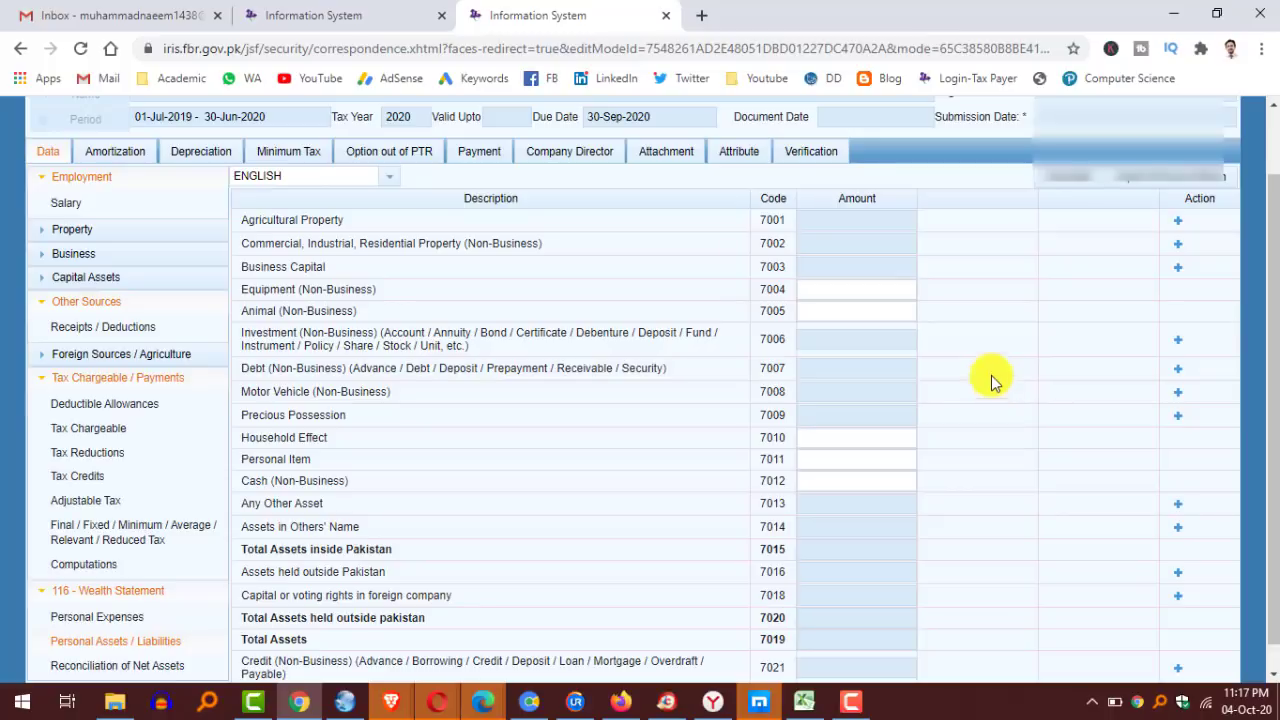
scroll(428, 463, "down", 1)
scroll(428, 463, "up", 3)
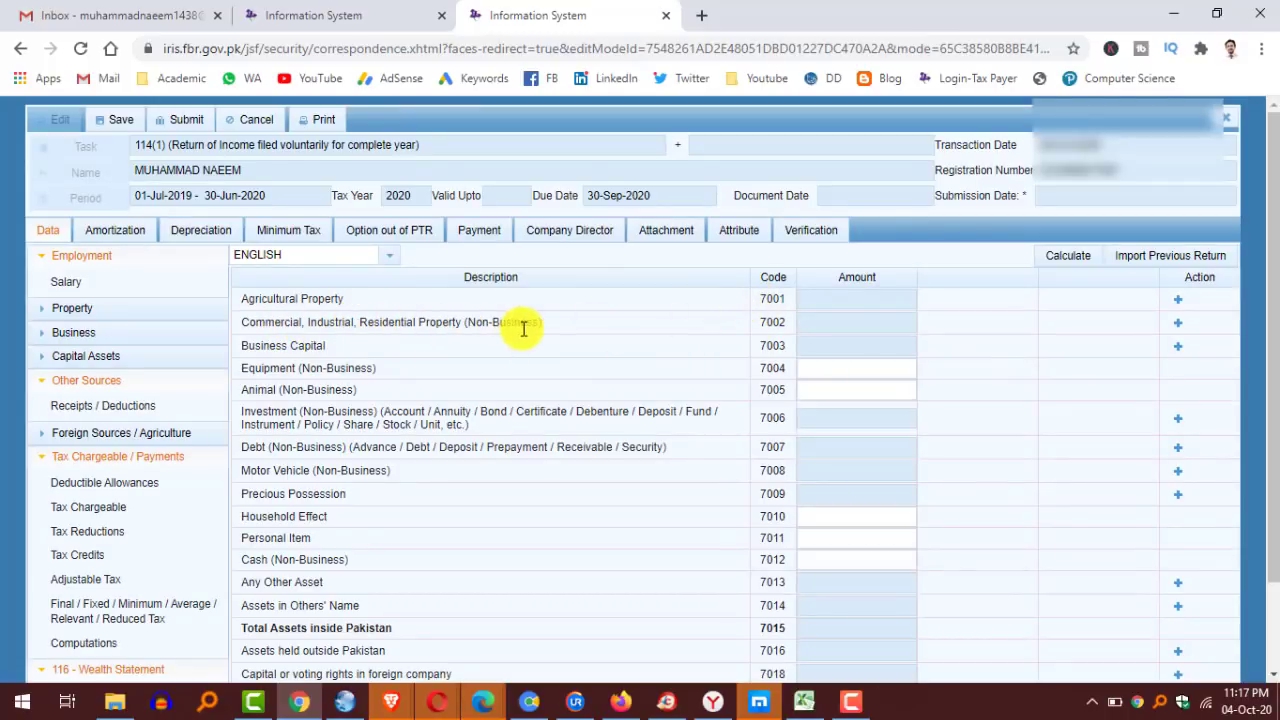
scroll(412, 308, "down", 1)
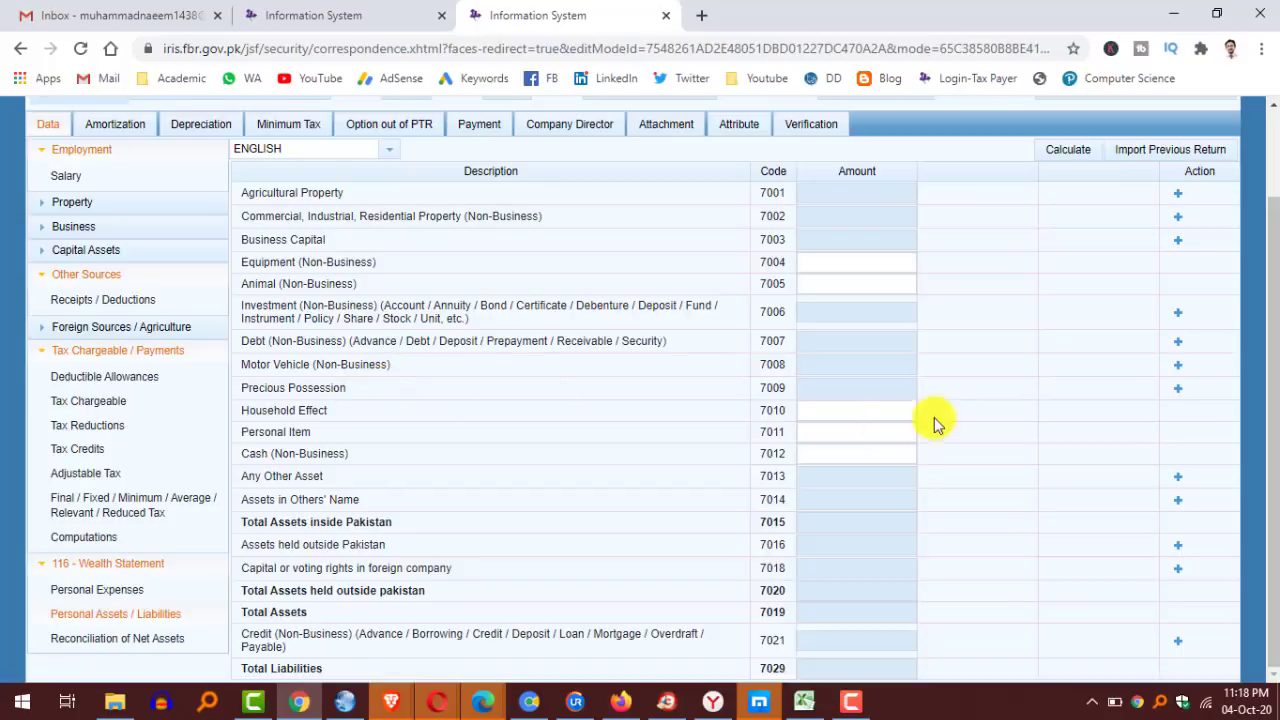
left_click(860, 408)
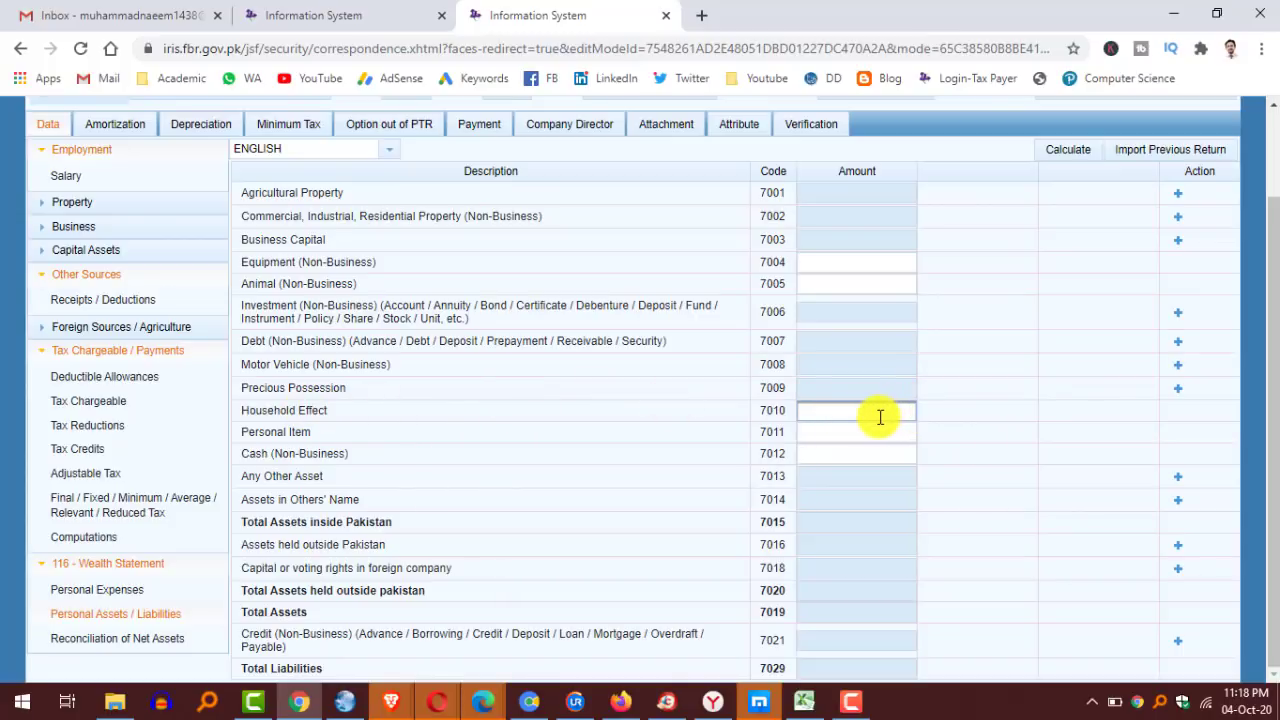
left_click(904, 435)
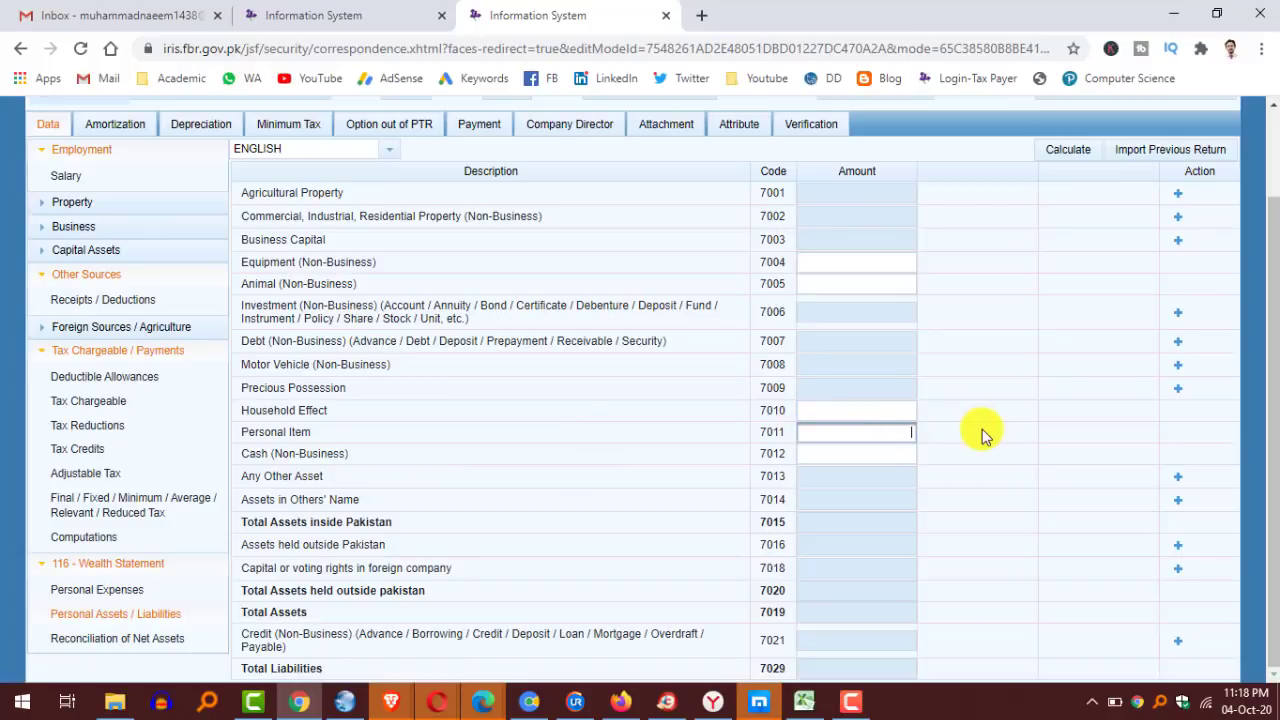
left_click(911, 456)
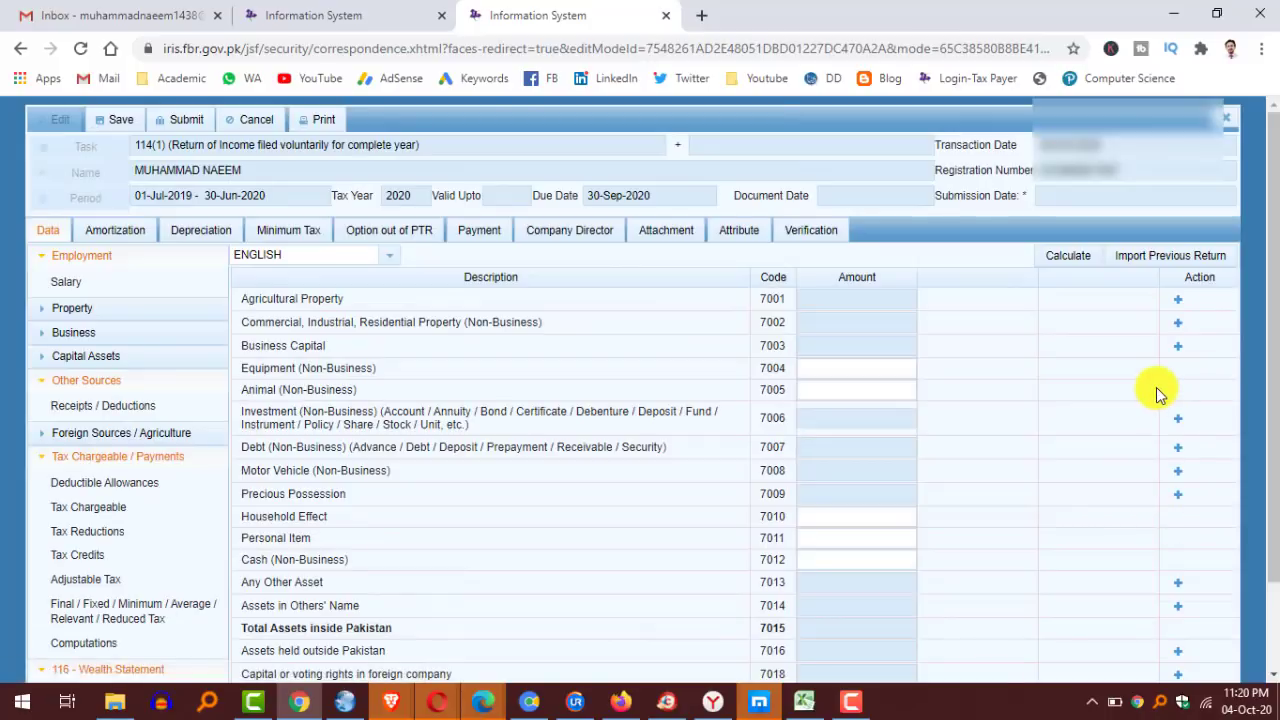
Add a Honda CD-70 motor vehicle entry under 7008 at 50,000.
left_click(1177, 470)
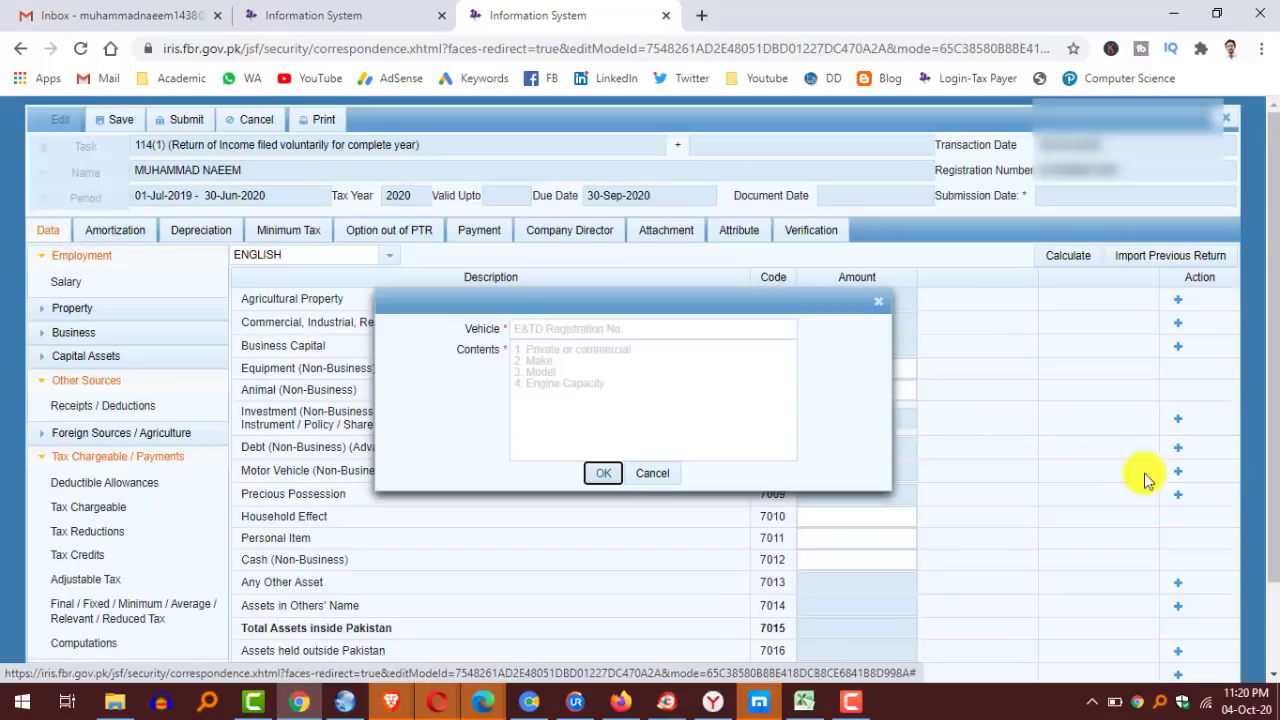
left_click(646, 332)
left_click(634, 366)
left_click(626, 331)
left_click(629, 396)
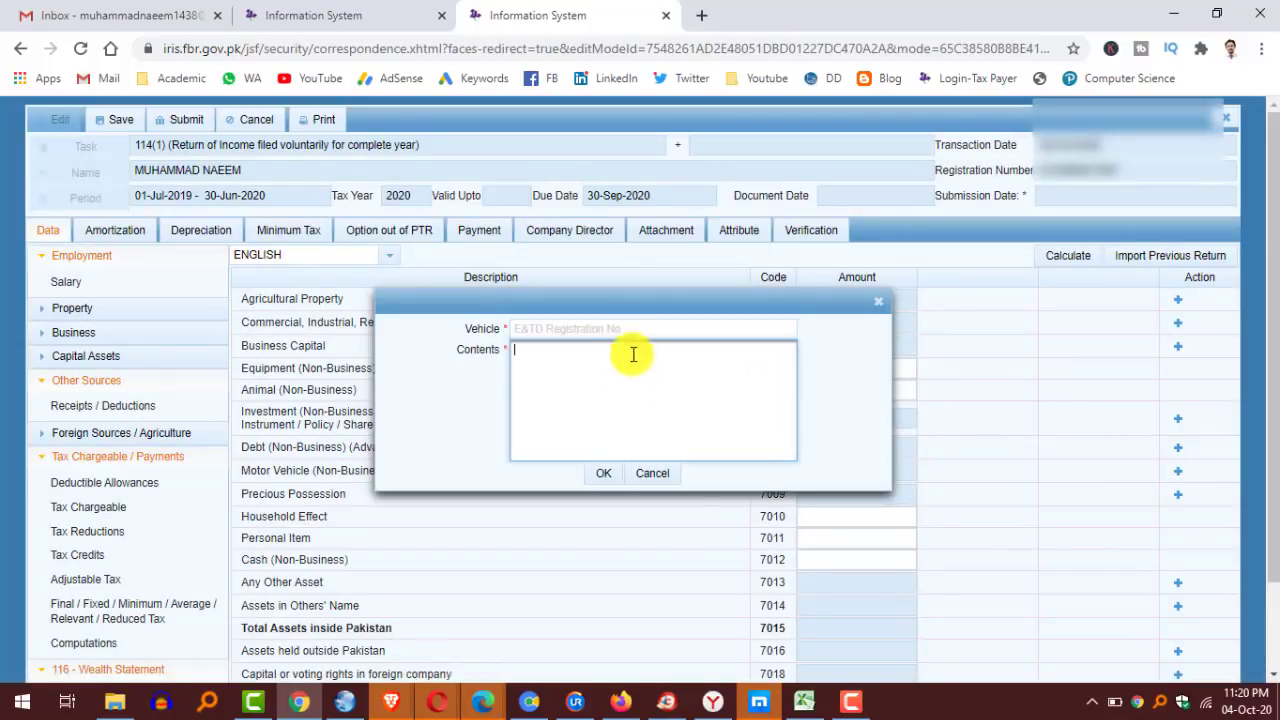
left_click(647, 327)
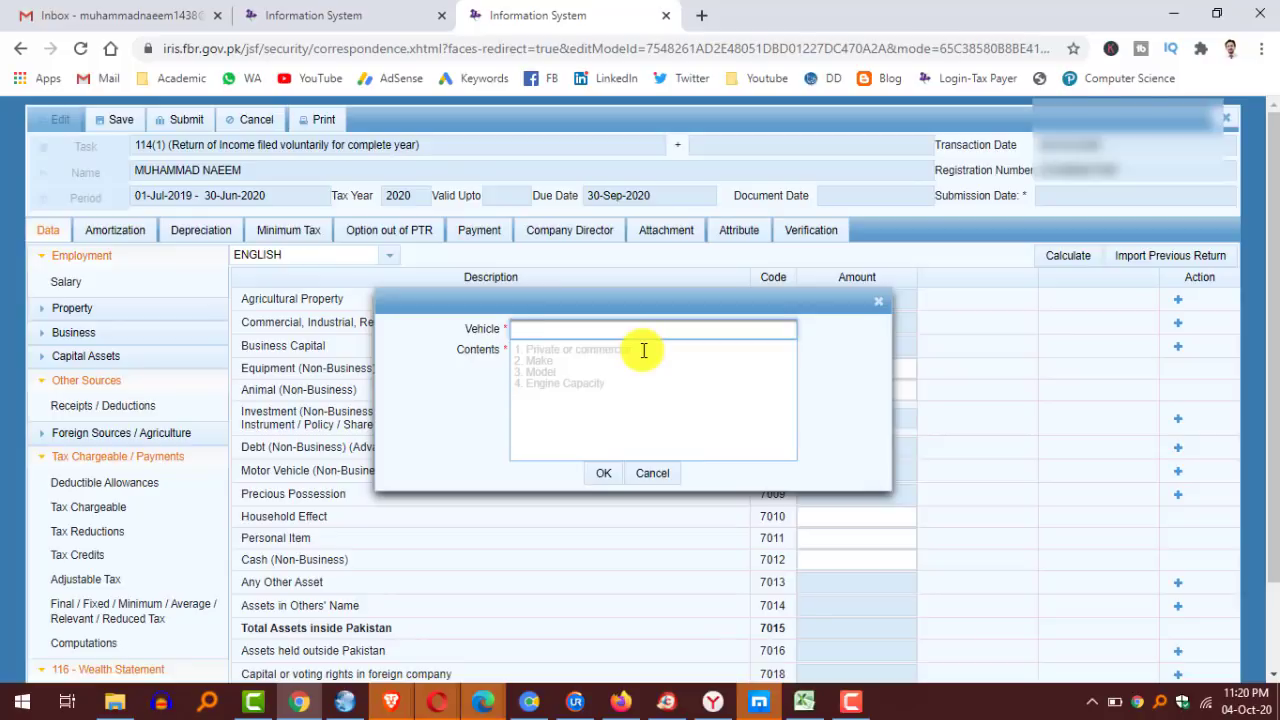
key("Escape")
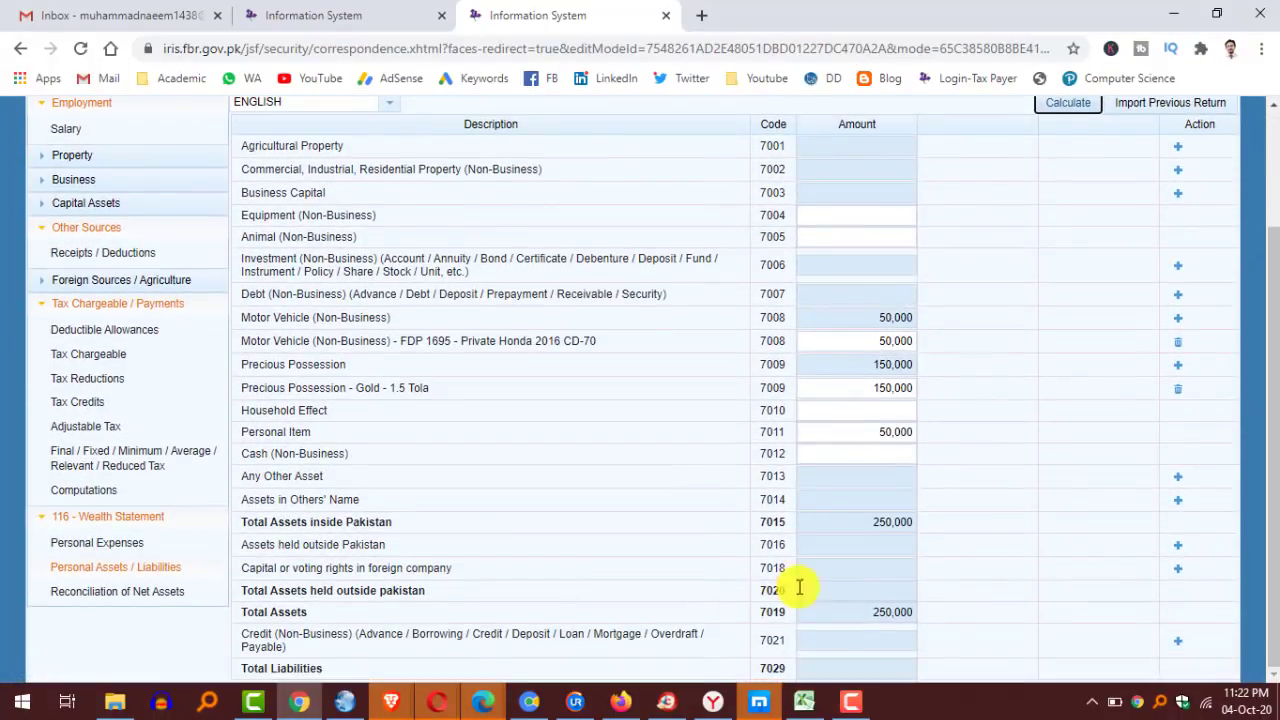
Check that Total Assets come to 250,000.
left_click_drag(867, 617, 944, 616)
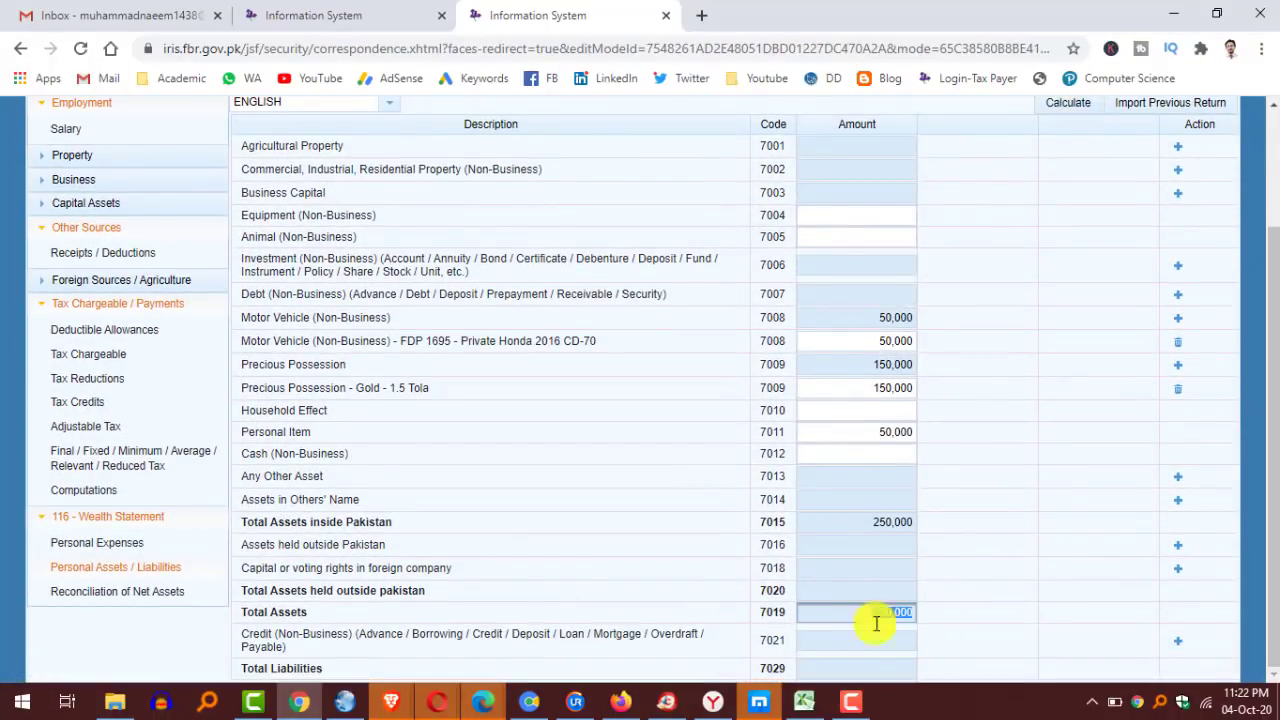
left_click_drag(845, 613, 986, 616)
left_click(984, 616)
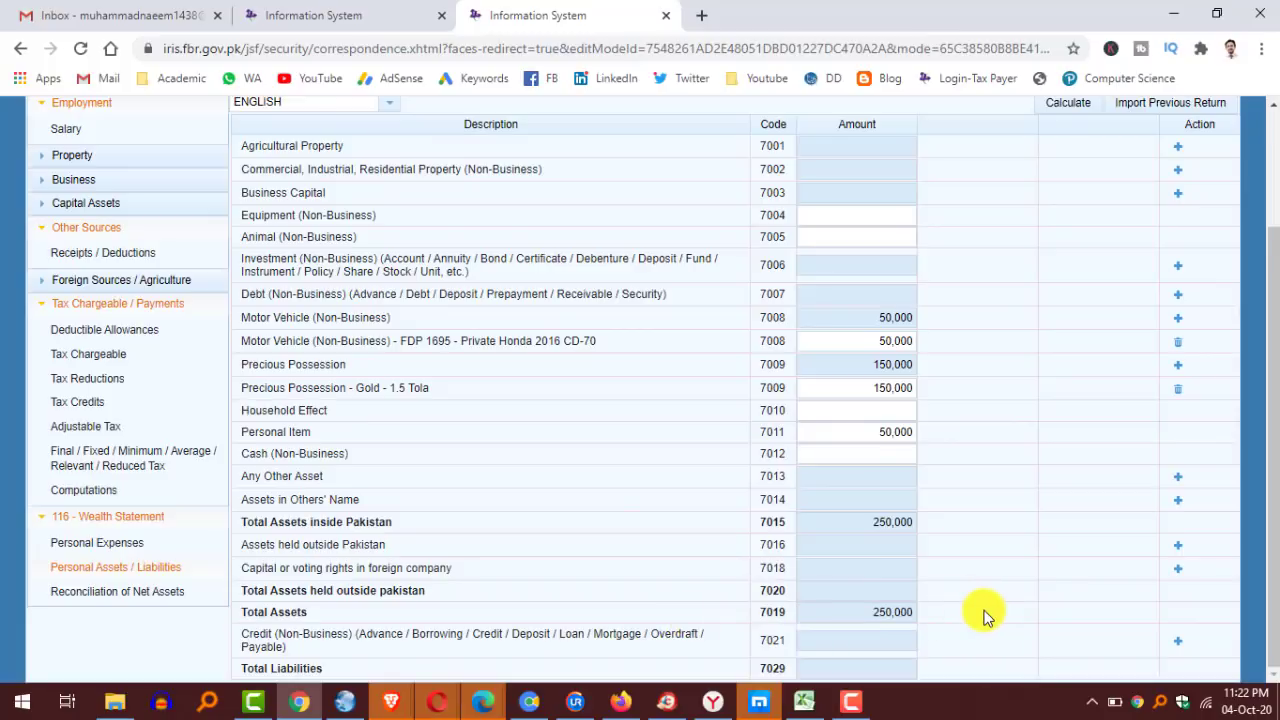
Enter 150,000 as Net Assets Previous Year (703002) and recalculate the reconciliation.
left_click(130, 597)
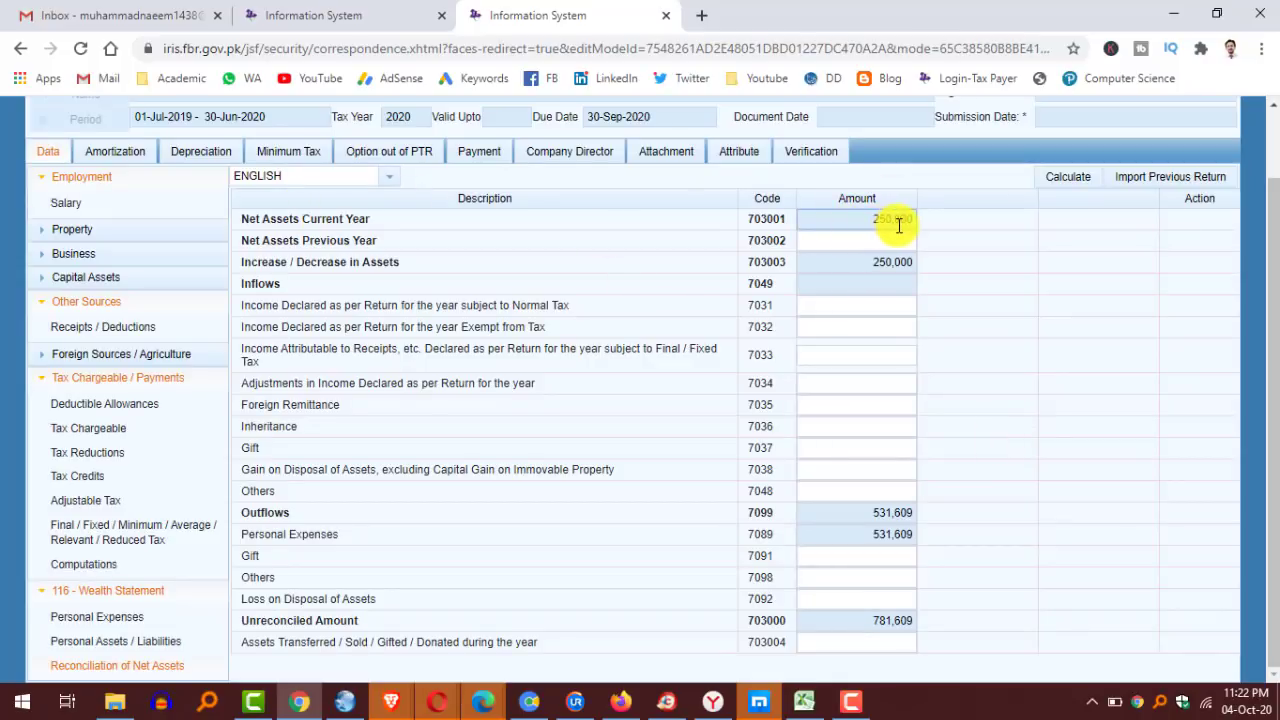
left_click(853, 243)
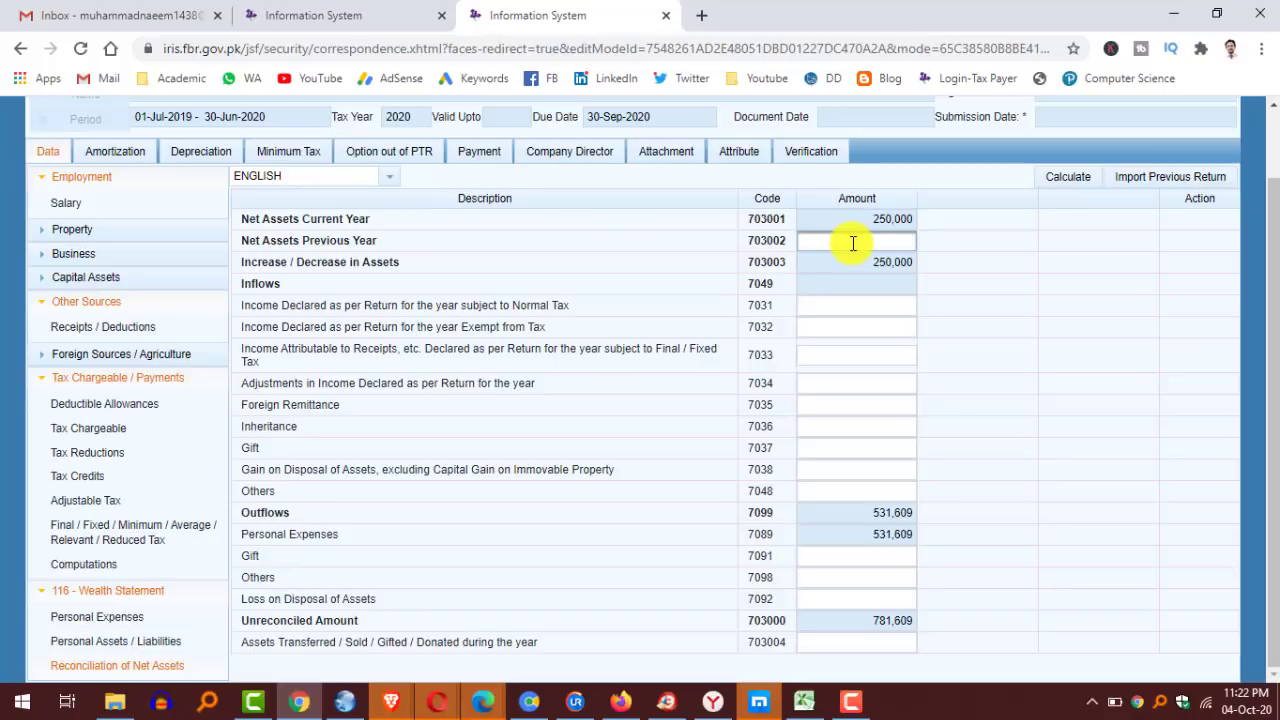
type("150,000")
left_click(980, 280)
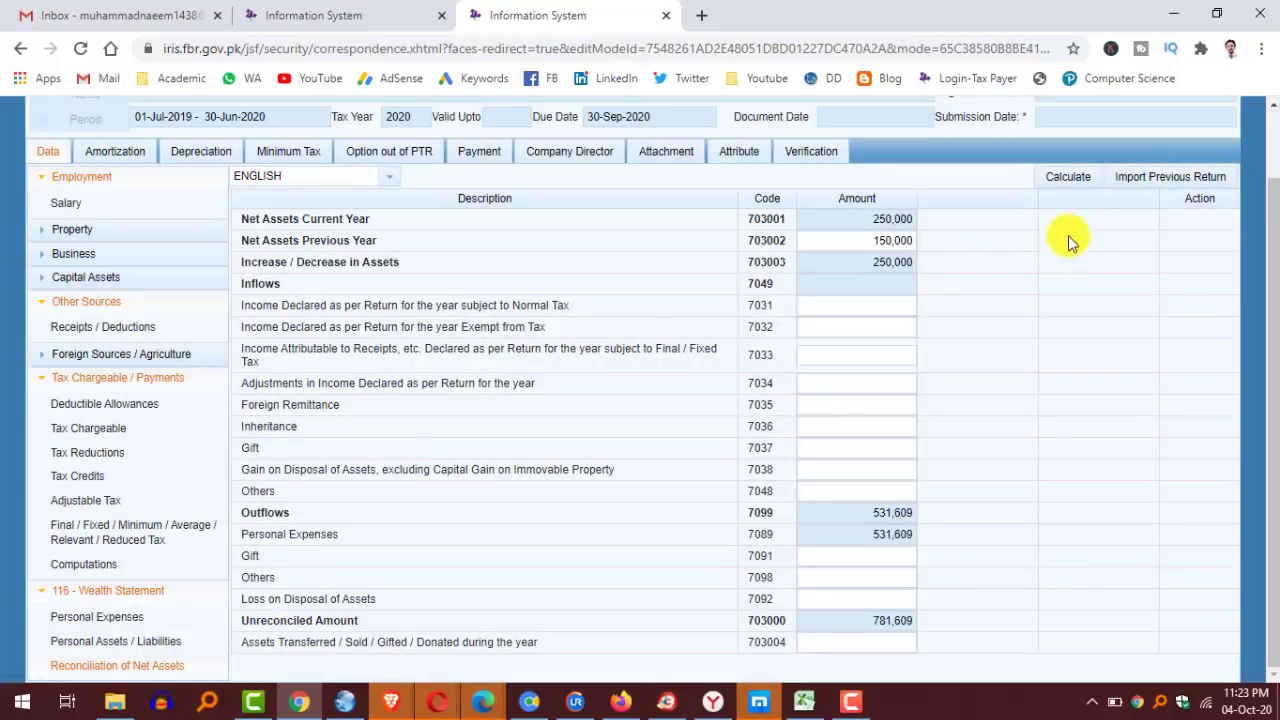
left_click(1070, 178)
Review net assets of 250,000 against 150,000 previous year, a 100,000 increase.
left_click_drag(807, 220, 945, 223)
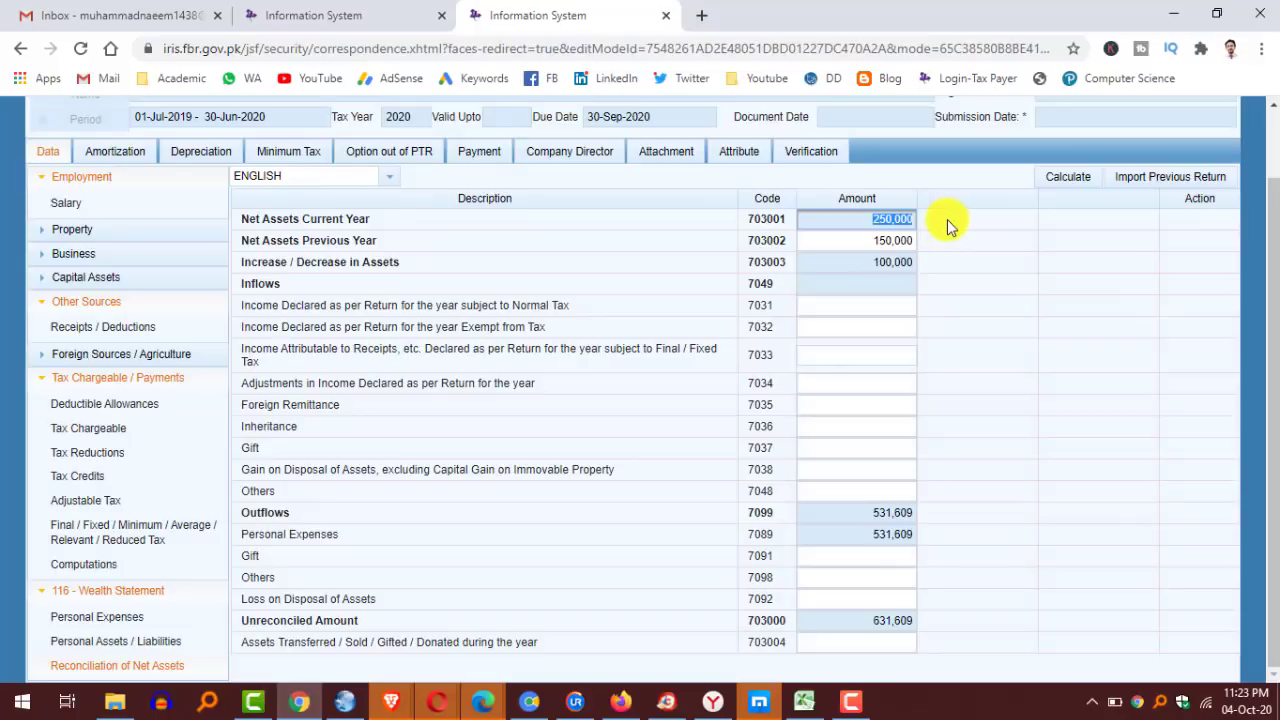
left_click(990, 243)
left_click_drag(837, 243, 975, 248)
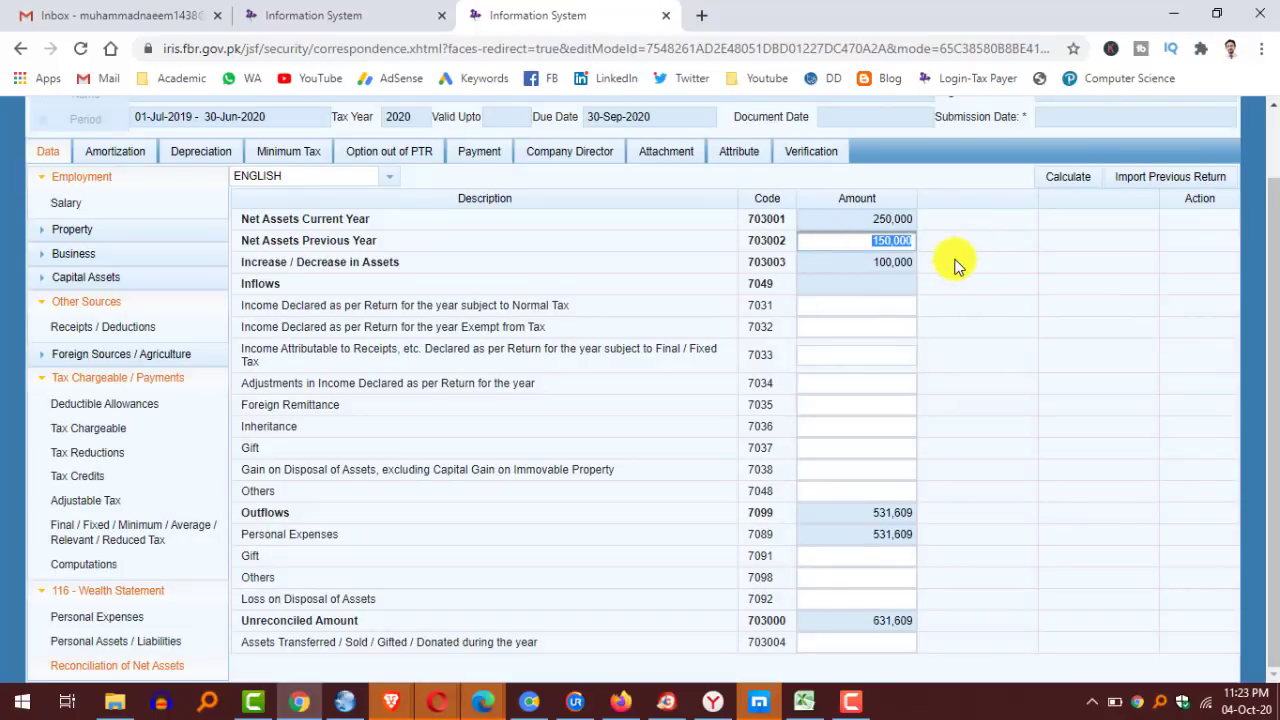
left_click(951, 261)
left_click_drag(843, 268, 962, 271)
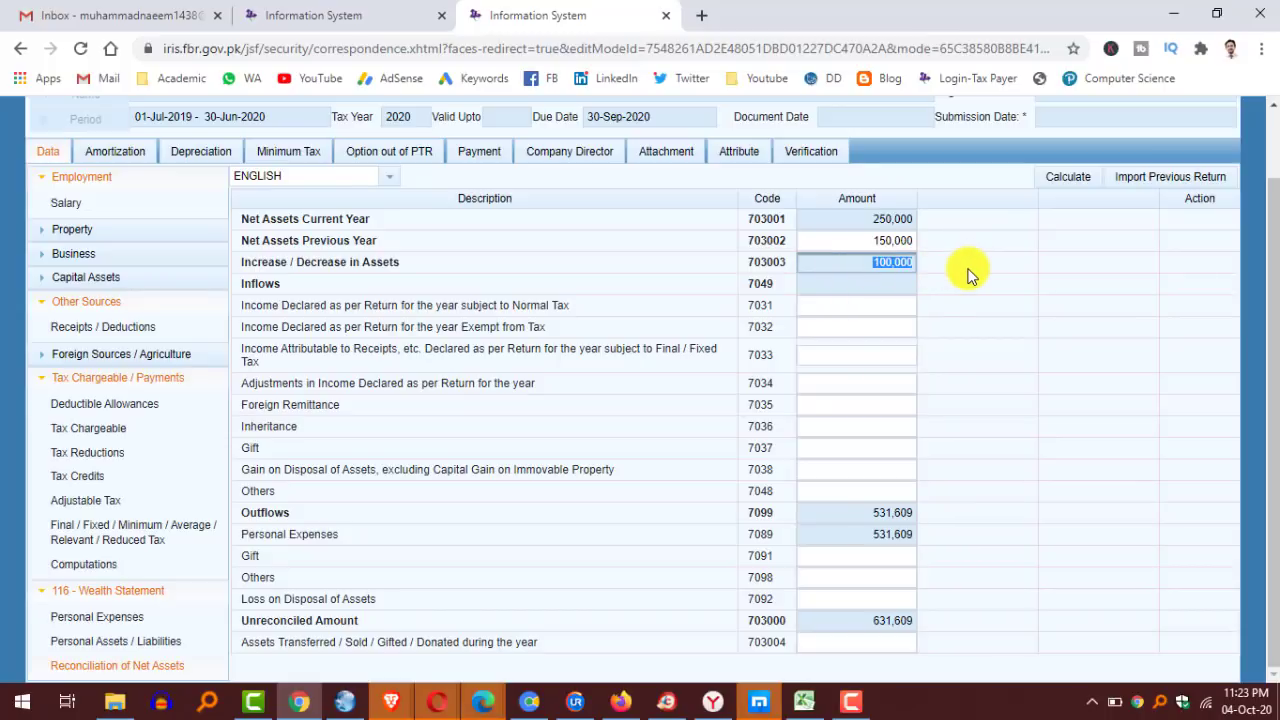
left_click(812, 298)
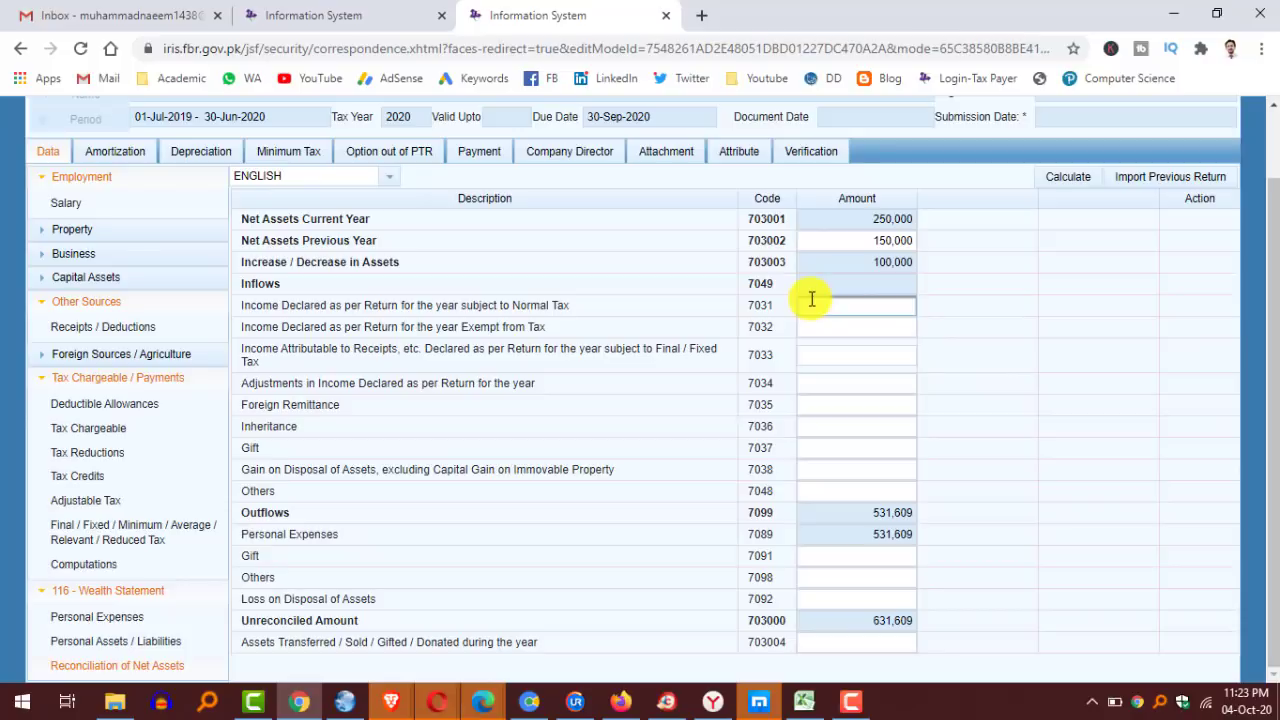
Copy the 611,609 Amount Subject to Normal Tax from the Salary page.
left_click(150, 203)
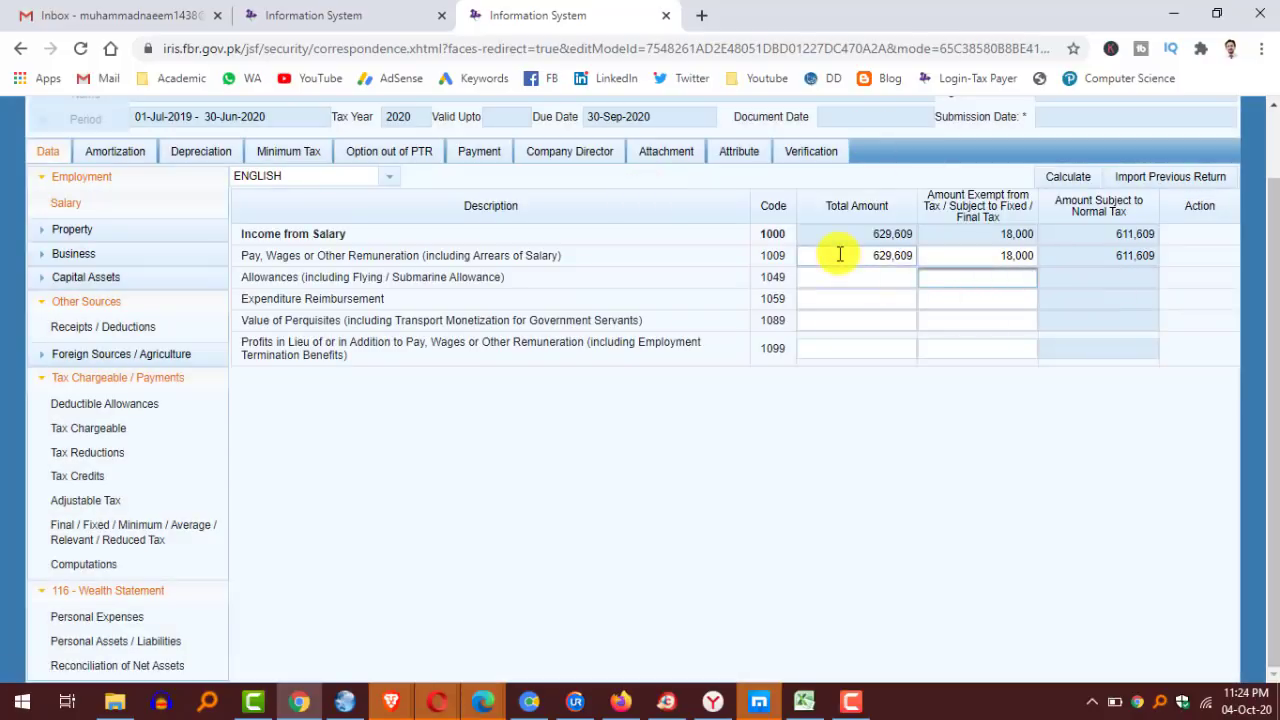
left_click(989, 256)
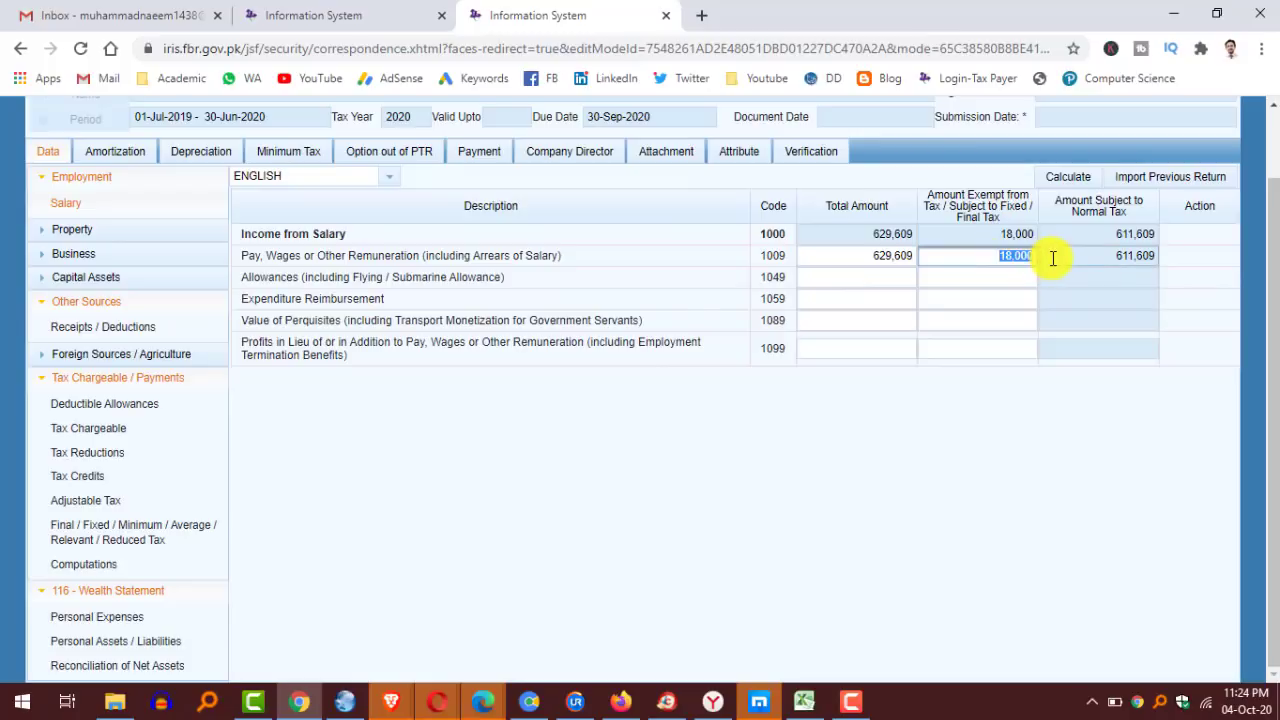
left_click(1130, 258)
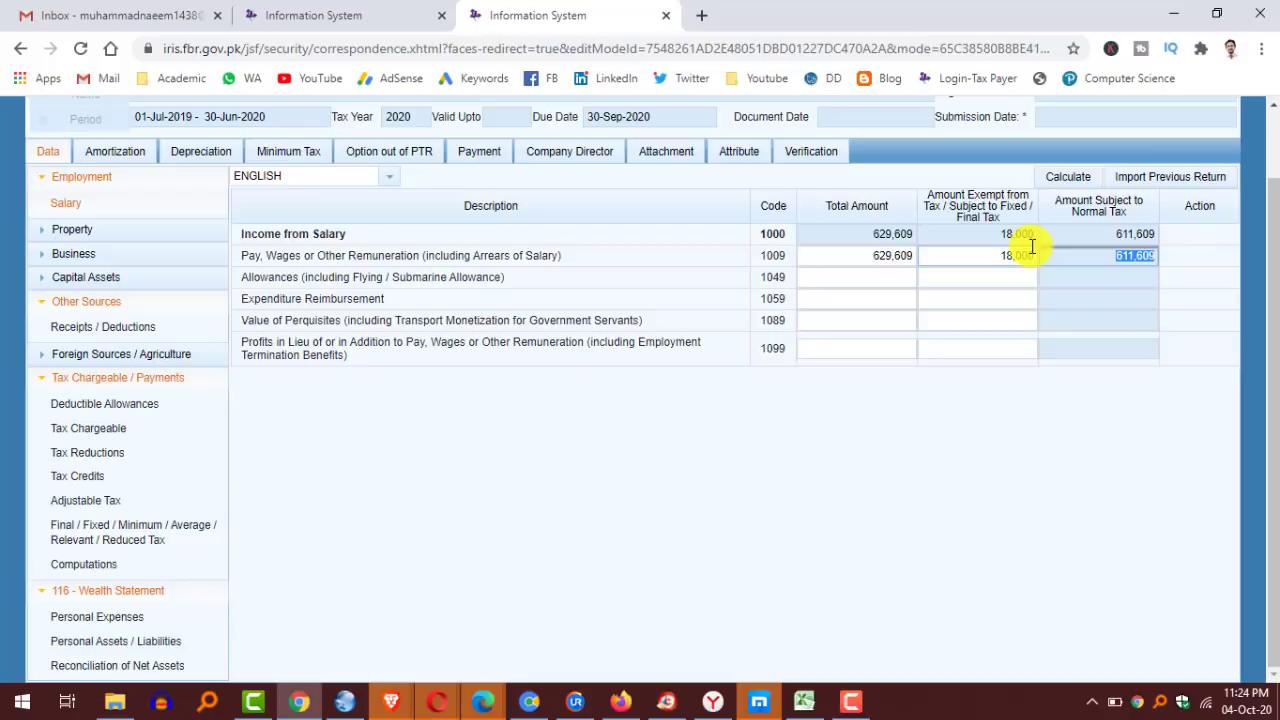
right_click(1145, 260)
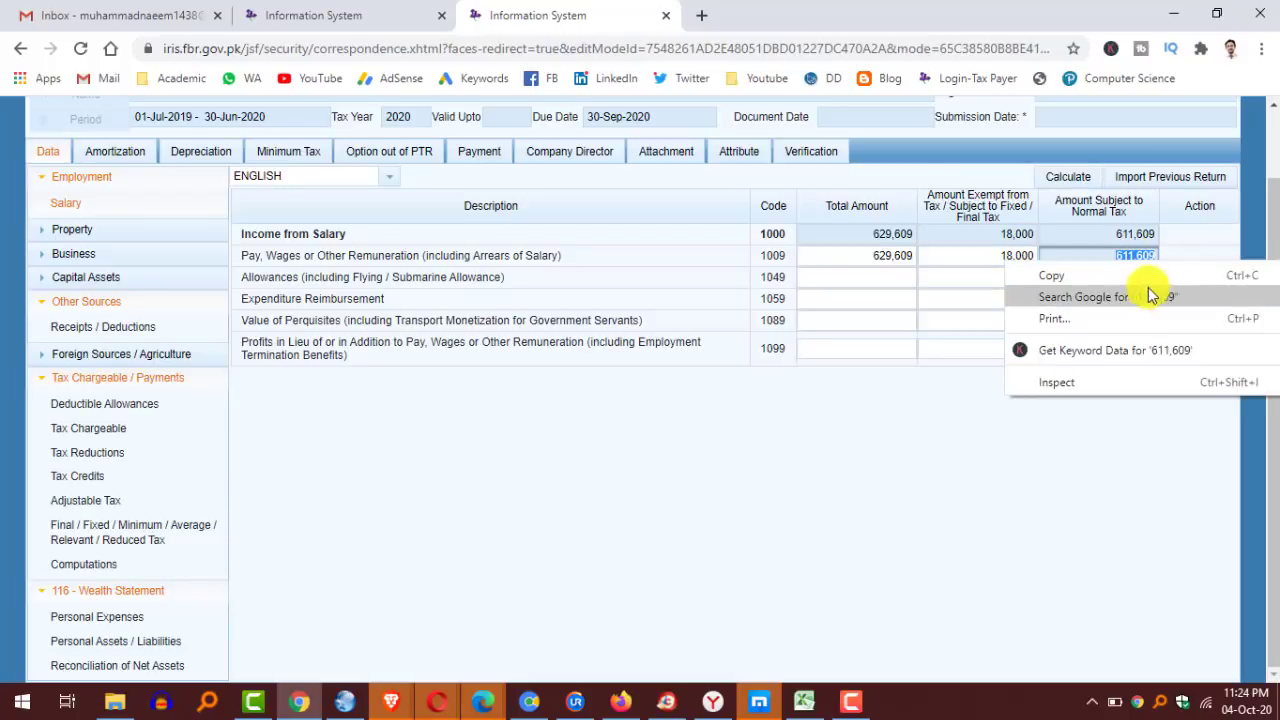
left_click(1131, 280)
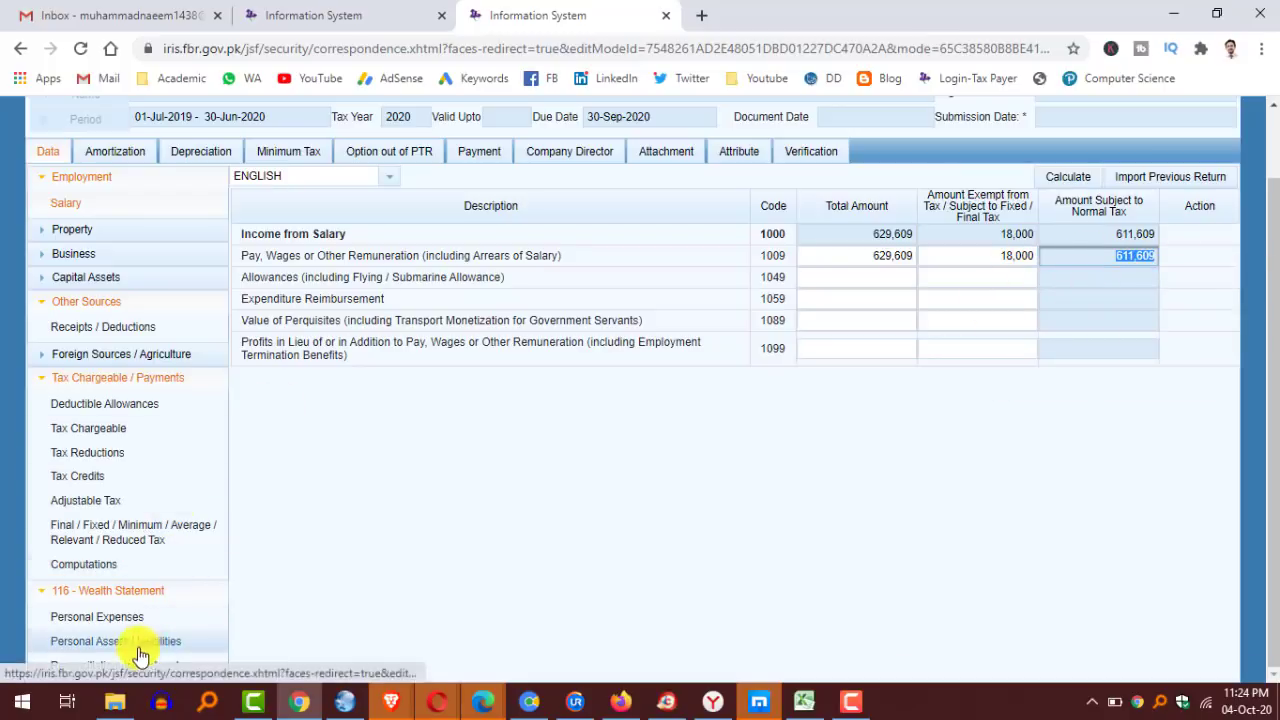
left_click(114, 665)
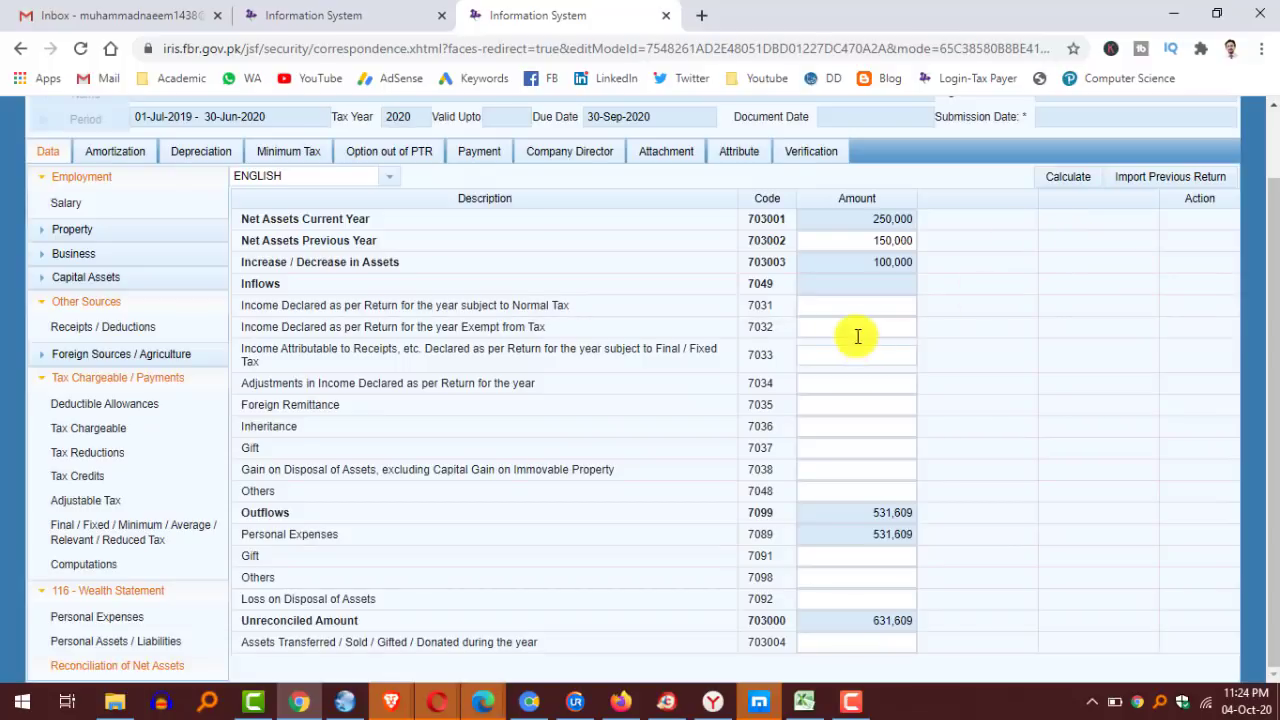
Put 611,609 in 7031 and 18,000 in 7032, recalculating to 2,000 unreconciled.
right_click(881, 308)
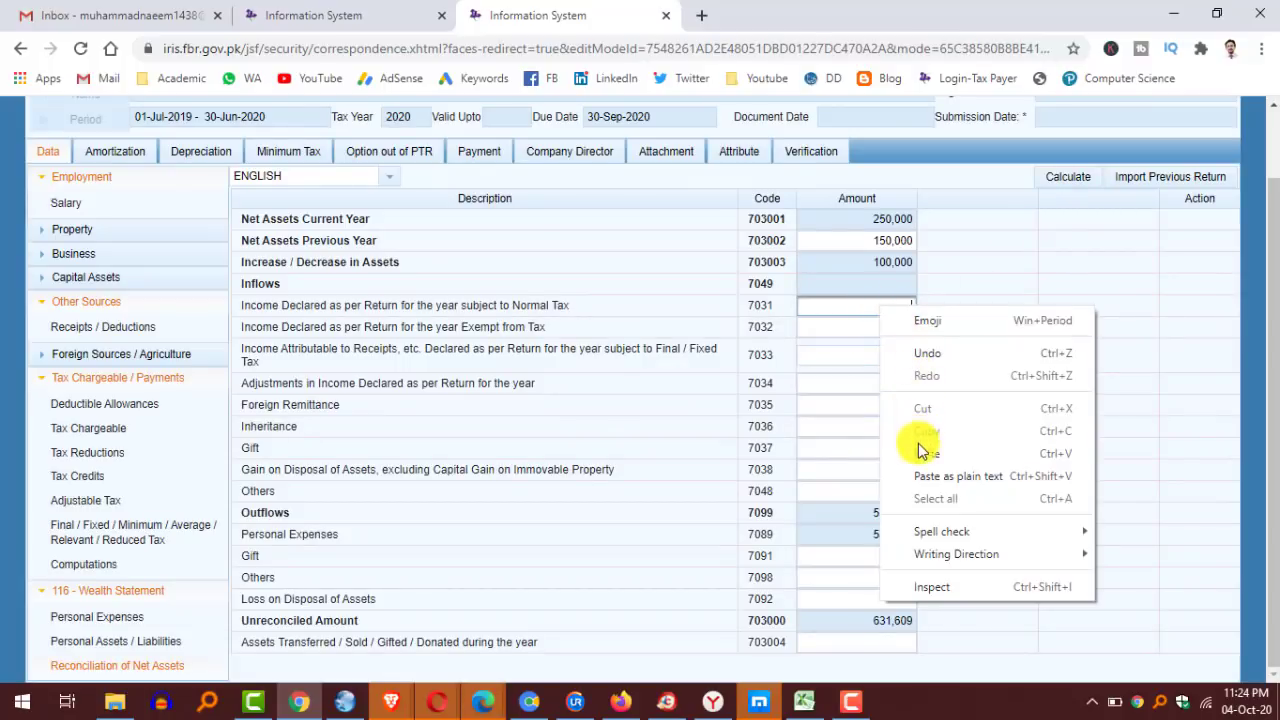
left_click(926, 453)
left_click(894, 334)
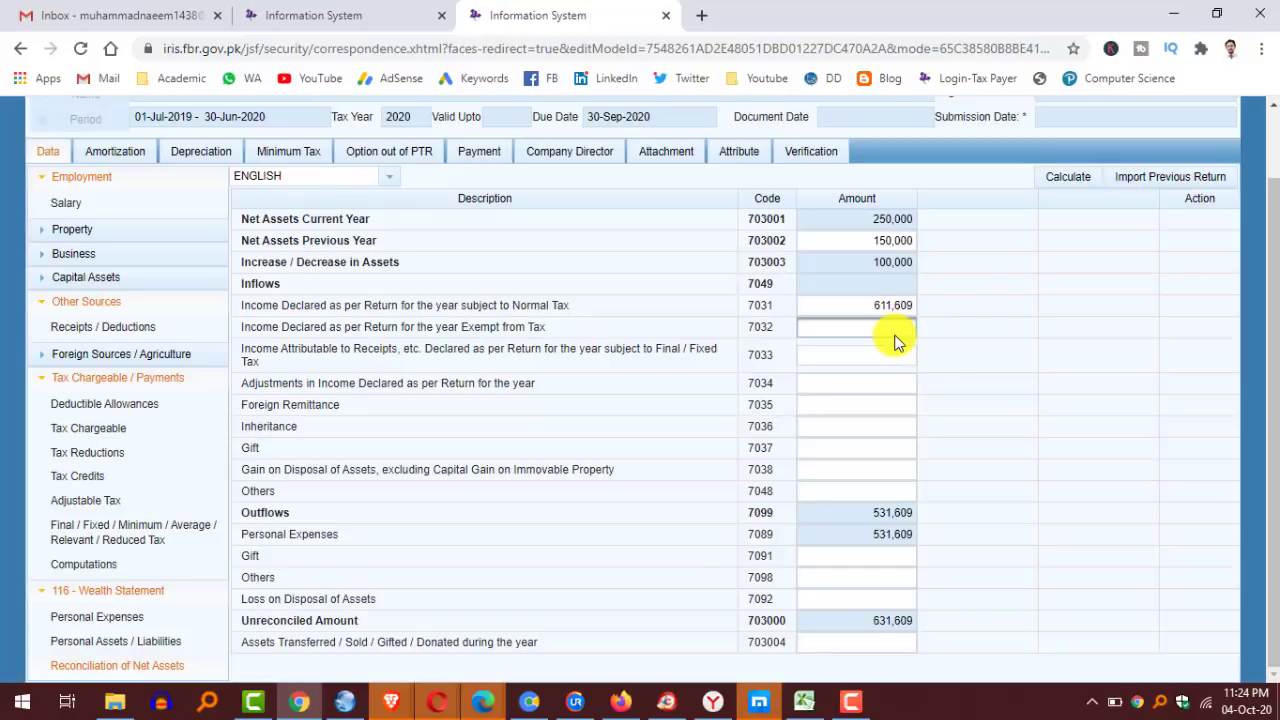
type("18,000")
left_click(1067, 176)
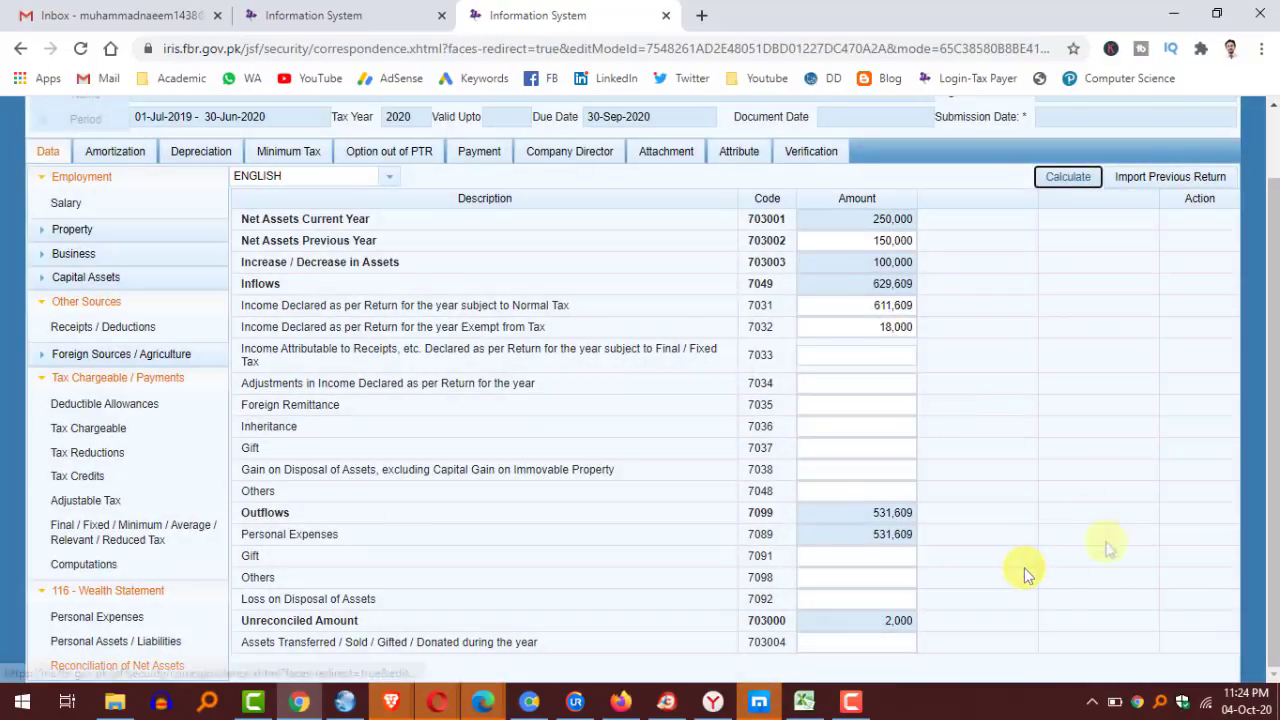
left_click(857, 622)
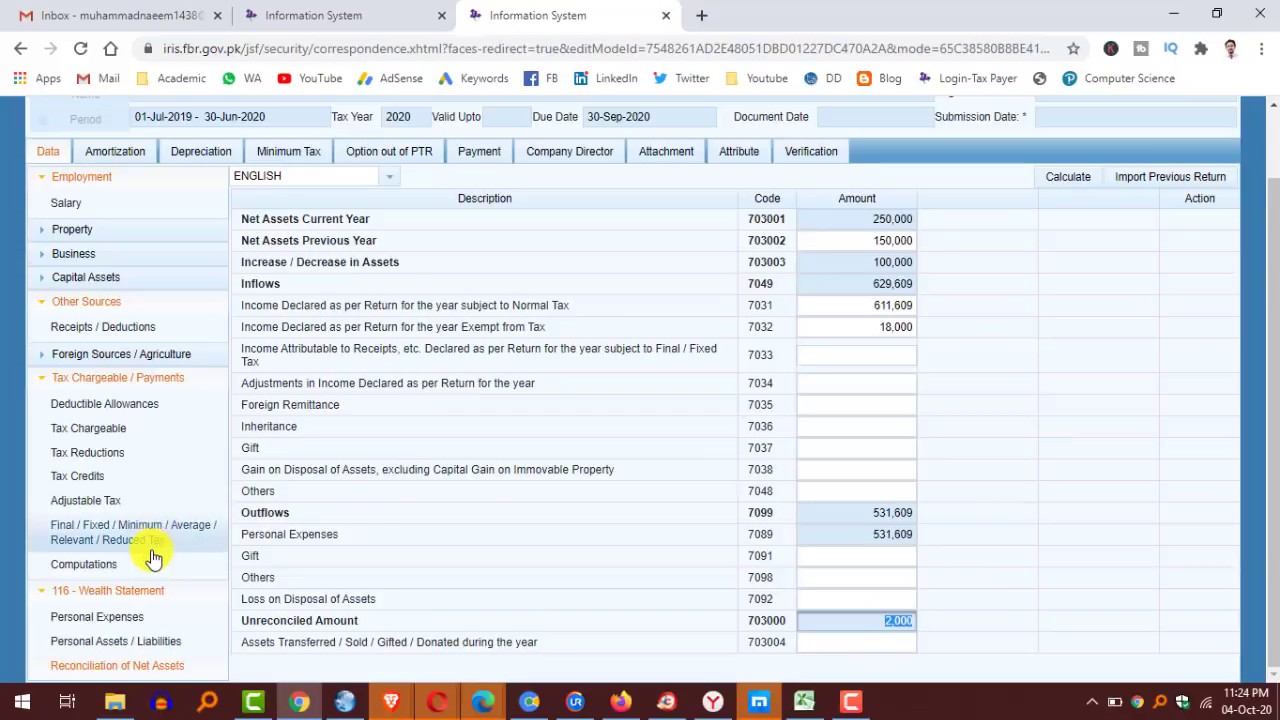
In personal expenses, set Other Personal / Household Expenses to 156464, bringing the total to 529,609.
left_click(100, 625)
left_click(896, 566)
left_click(888, 545)
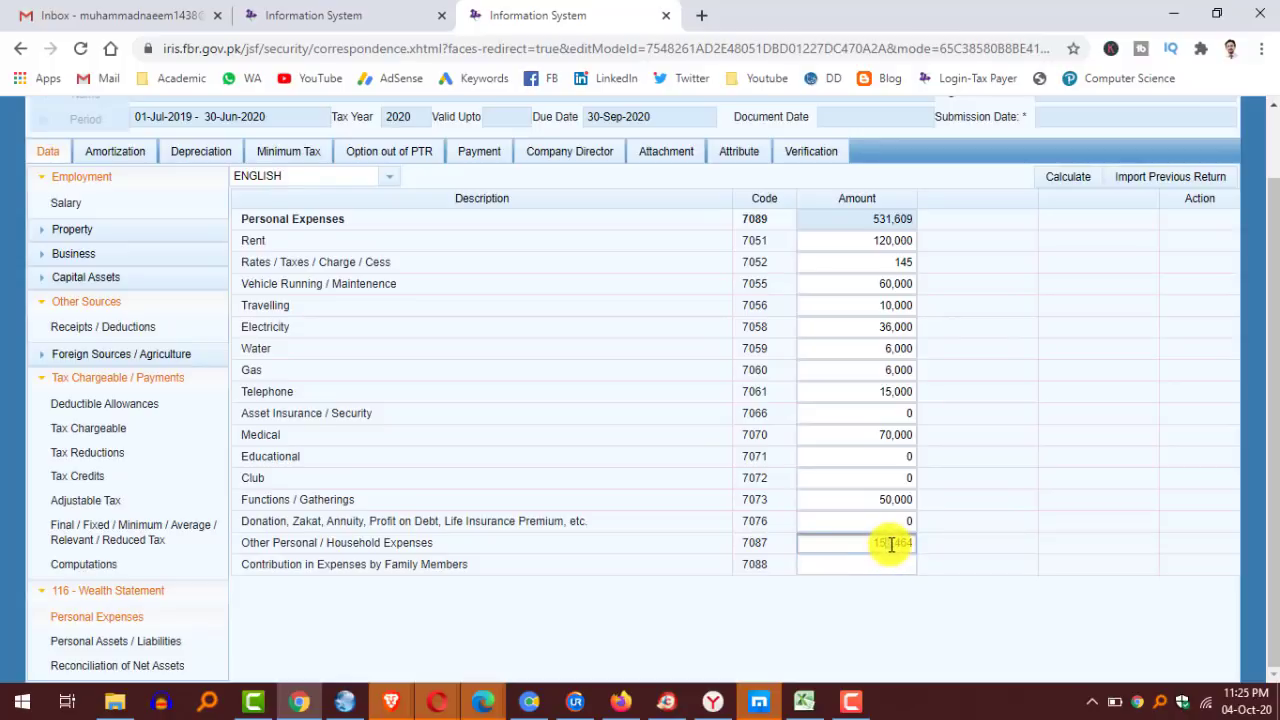
type("0")
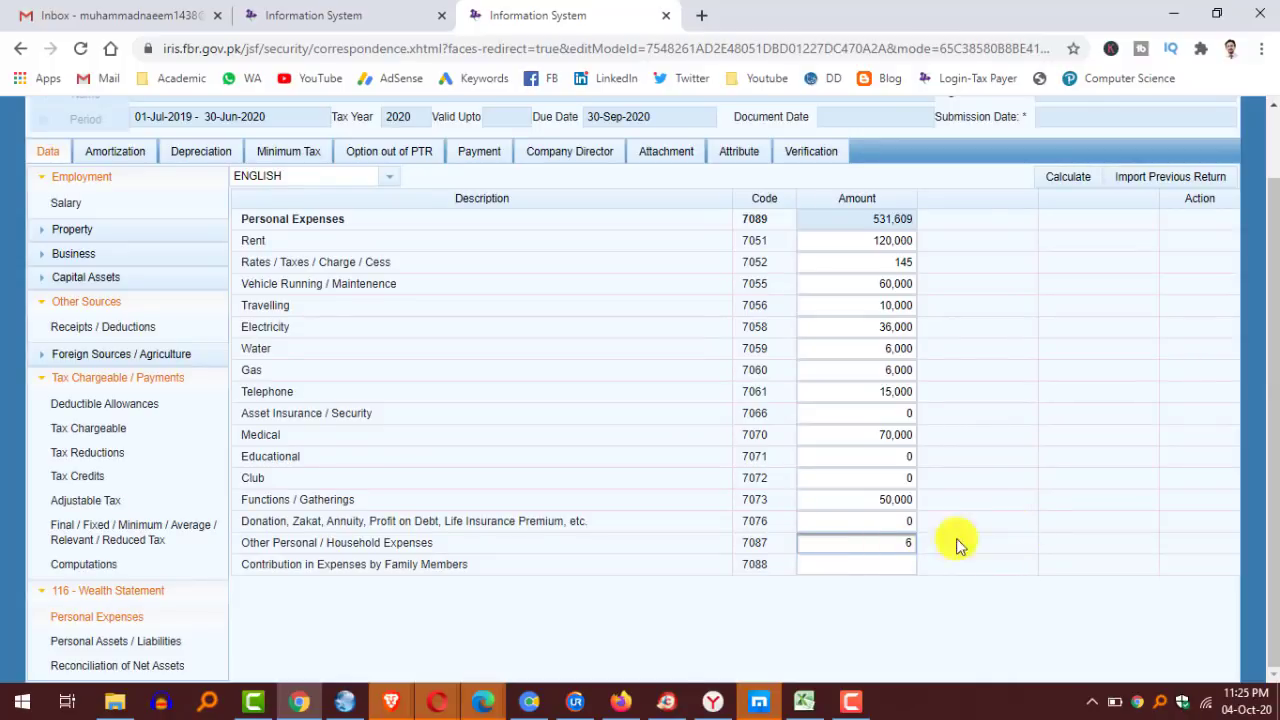
double_click(882, 546)
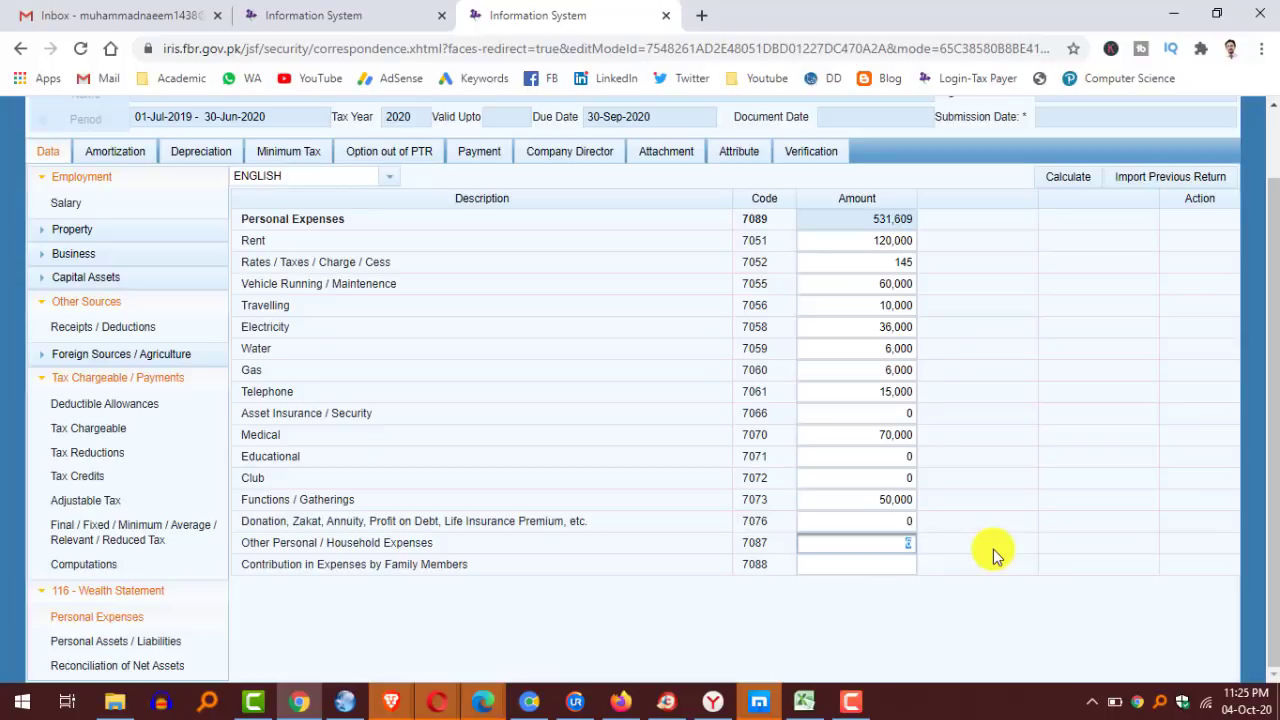
type("156464")
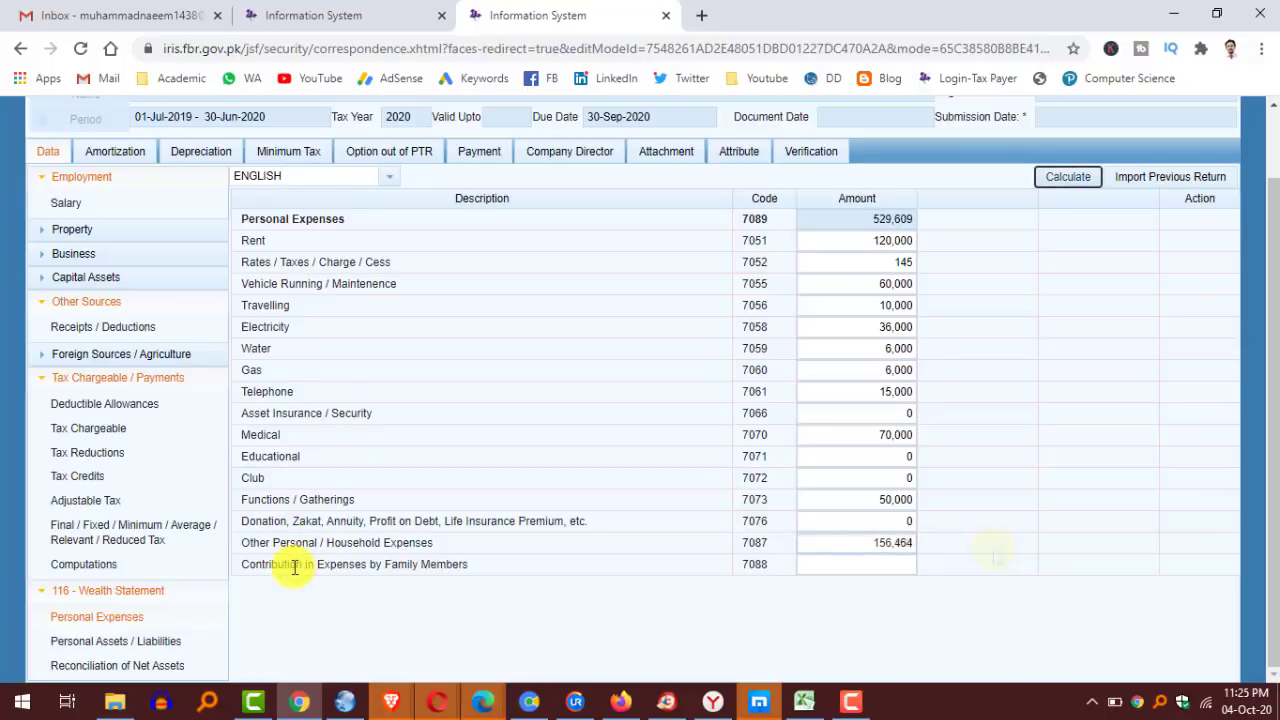
Confirm the net assets reconciliation shows a 0 unreconciled amount, then print the draft return as a PDF.
left_click(103, 666)
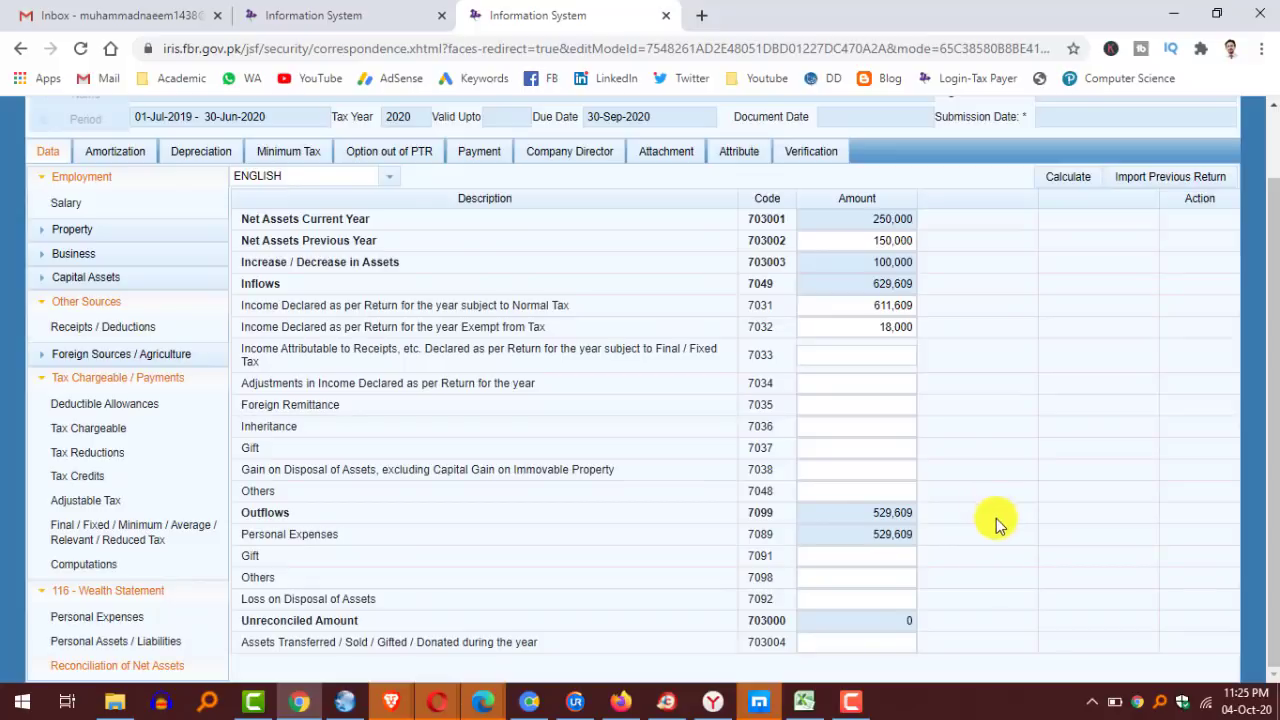
left_click(1033, 622)
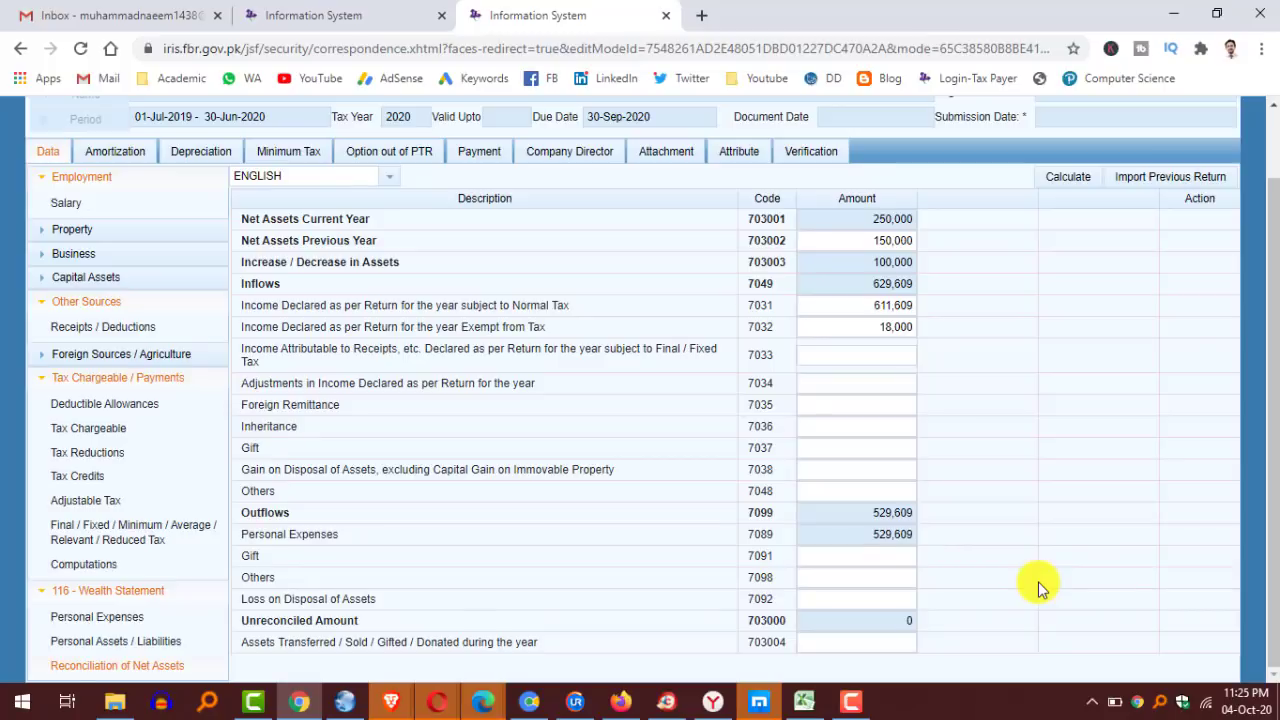
left_click(881, 625)
double_click(1052, 605)
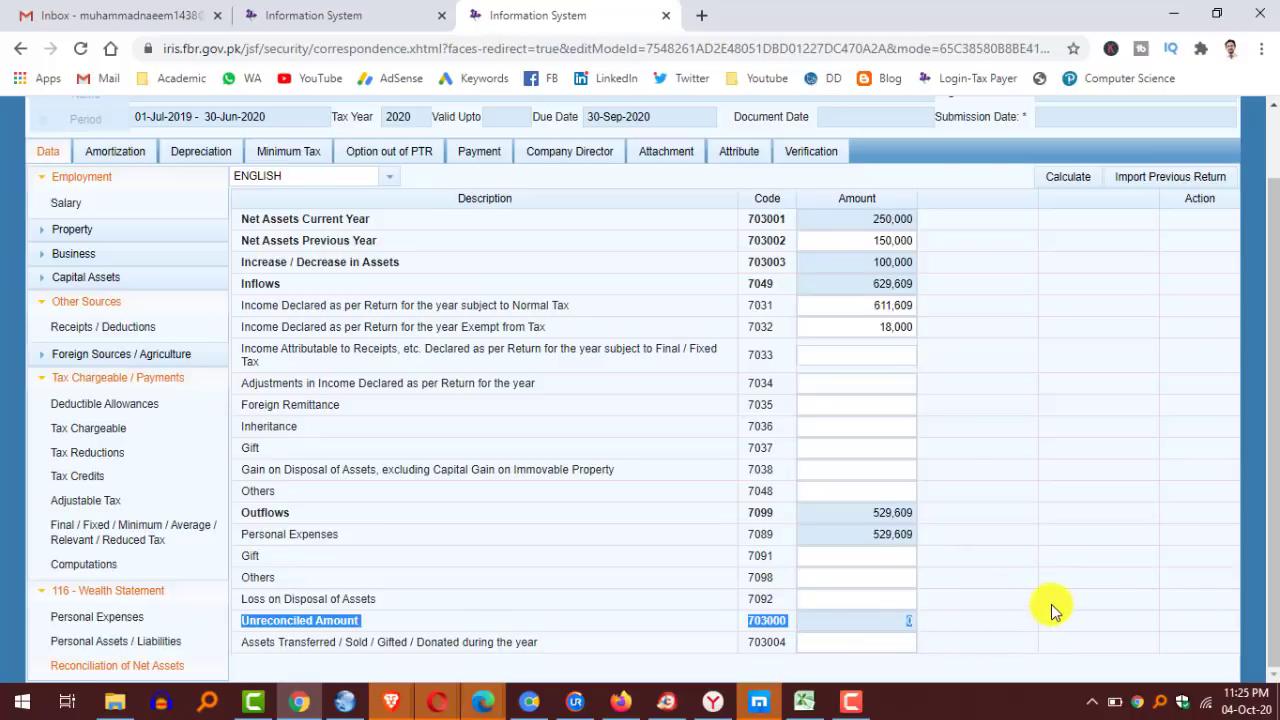
left_click(1044, 599)
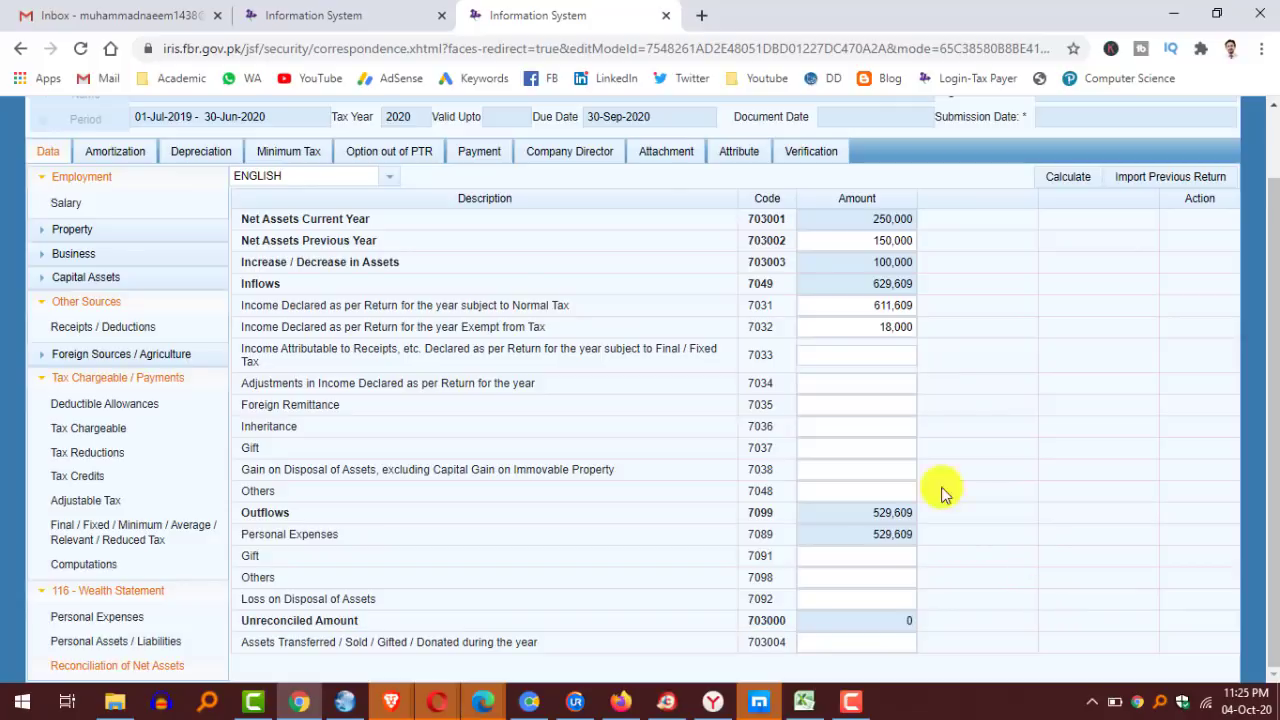
scroll(655, 310, "up", 2)
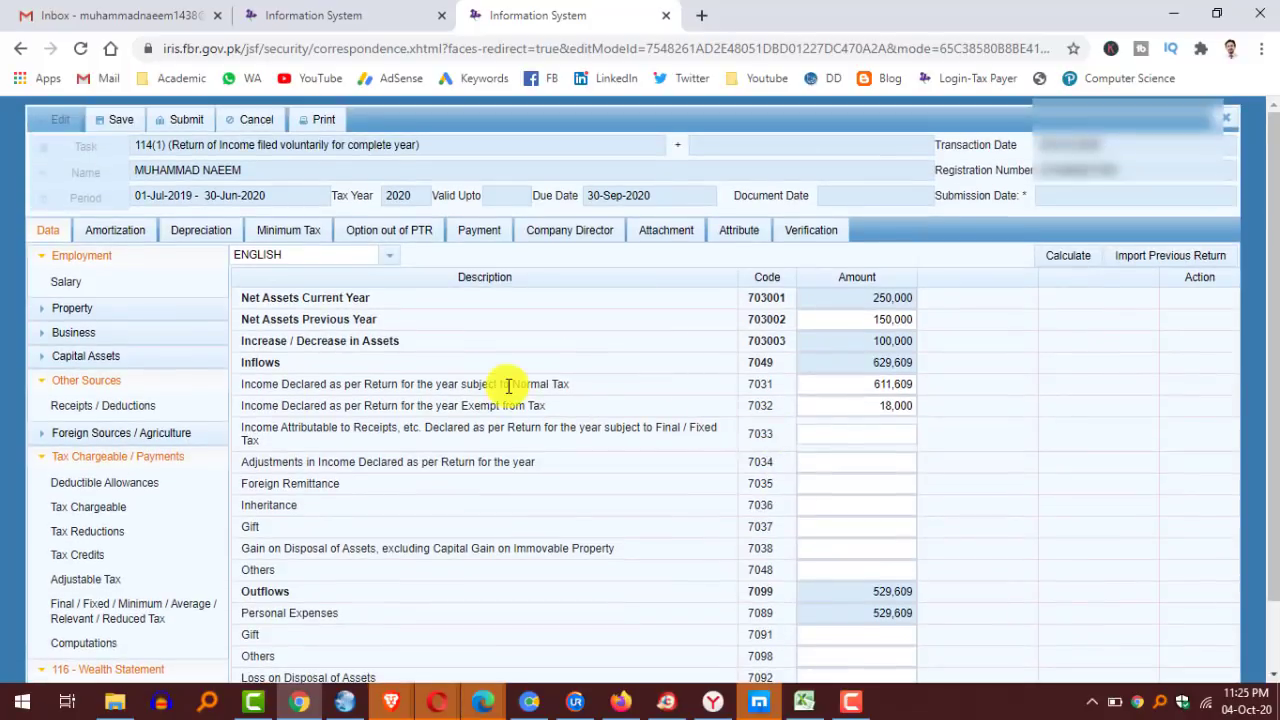
left_click(320, 121)
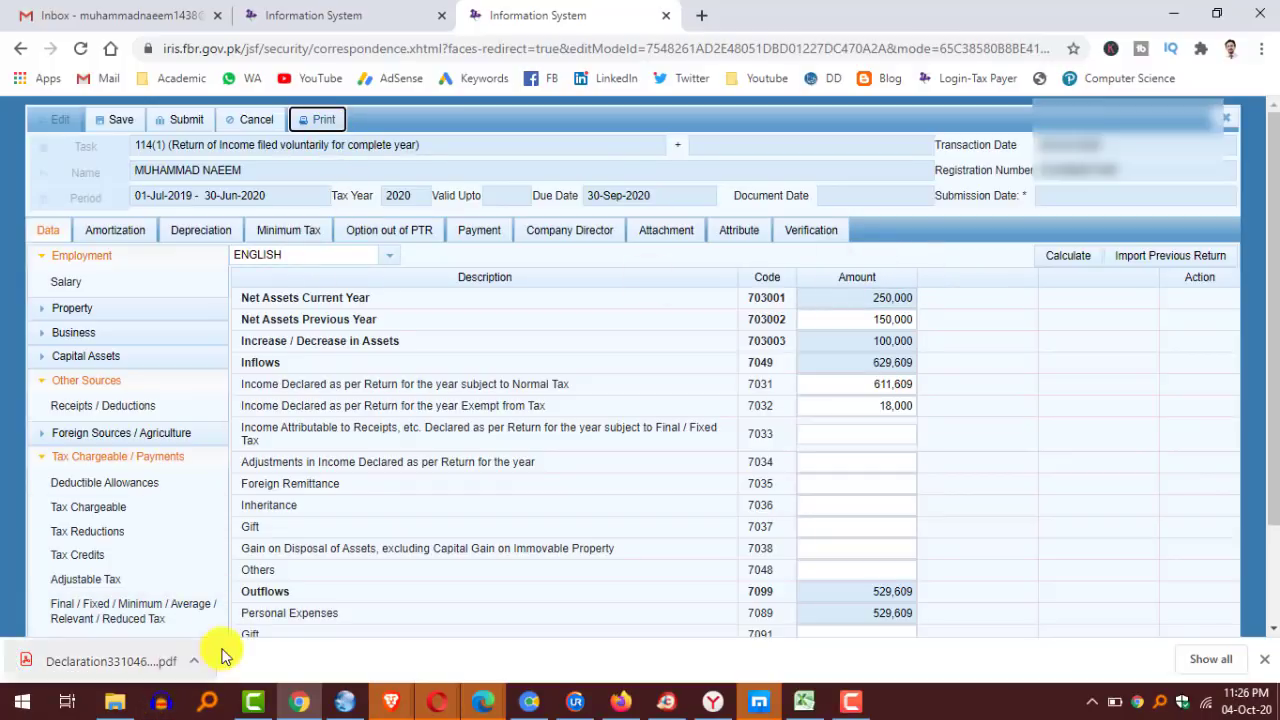
Open the downloaded draft declaration PDF and scroll through its pages.
left_click(150, 667)
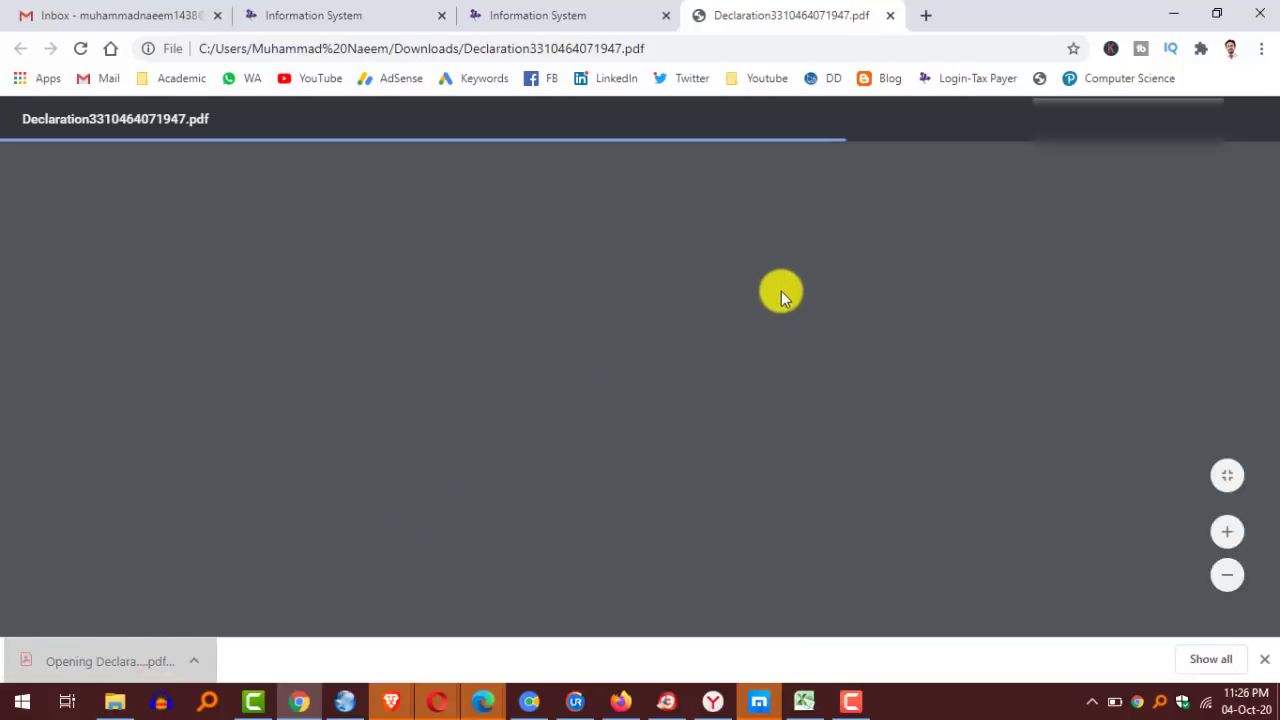
scroll(880, 300, "down", 7)
scroll(880, 300, "up", 6)
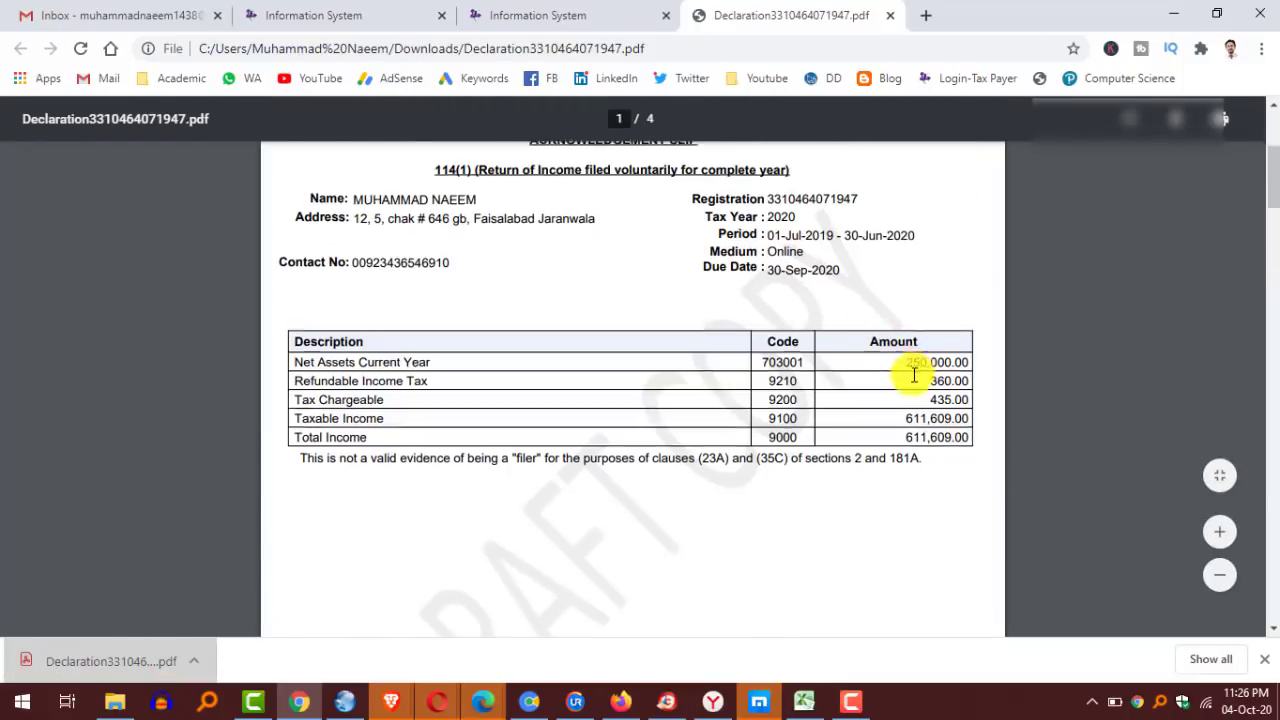
scroll(896, 350, "down", 4)
scroll(896, 350, "up", 2)
scroll(897, 350, "up", 2)
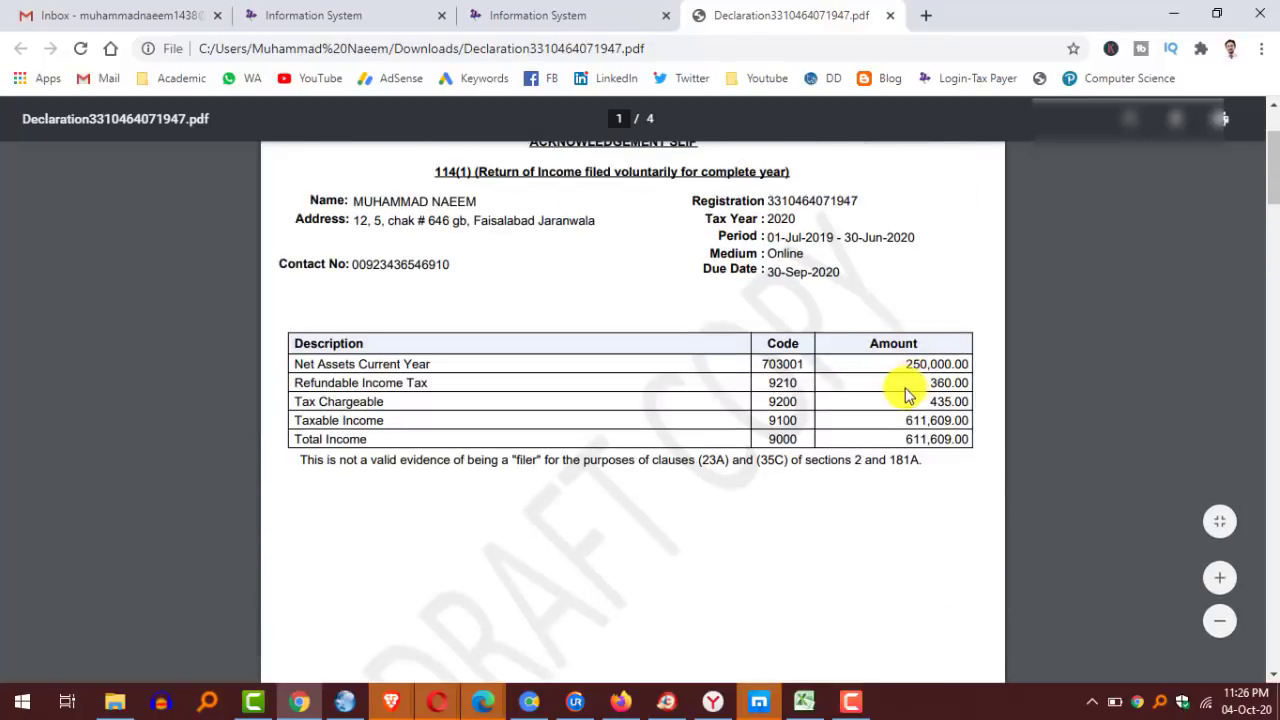
scroll(900, 384, "down", 5)
scroll(900, 352, "up", 4)
scroll(904, 347, "up", 1)
Check the 435.00 tax chargeable and 360 refundable figures, then close the PDF to return to the form.
left_click_drag(927, 403, 991, 402)
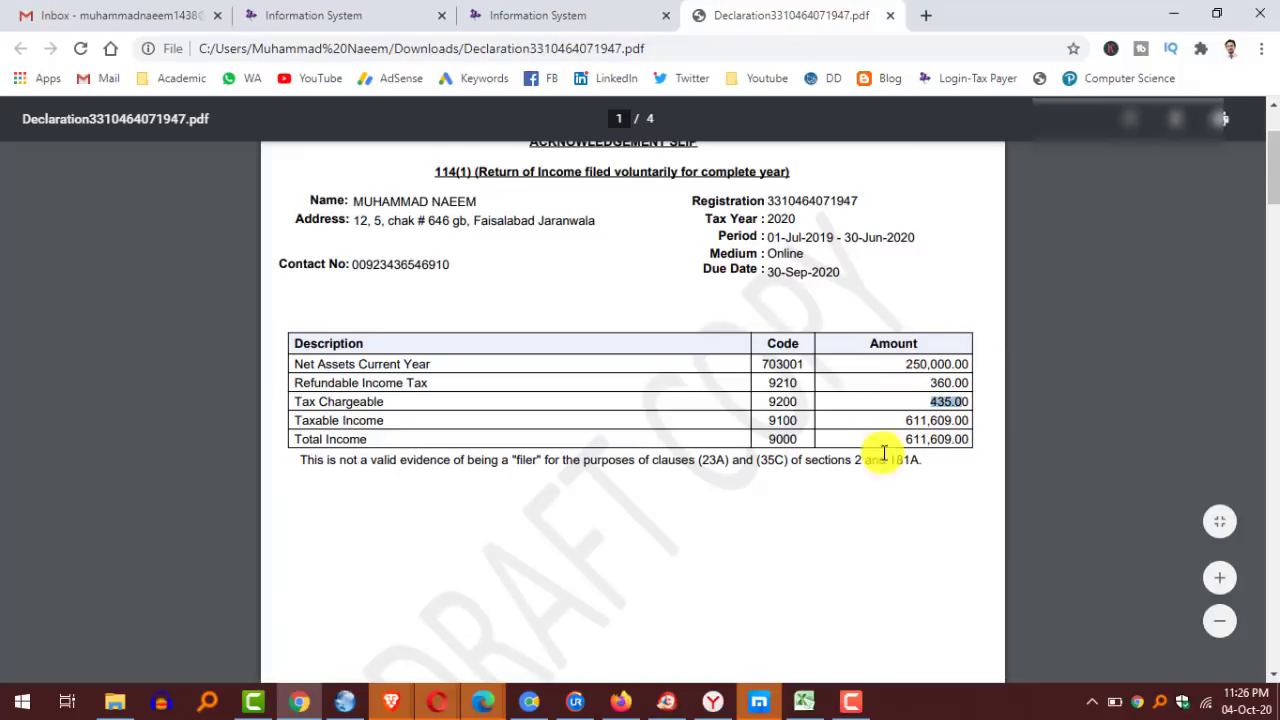
scroll(890, 438, "down", 10)
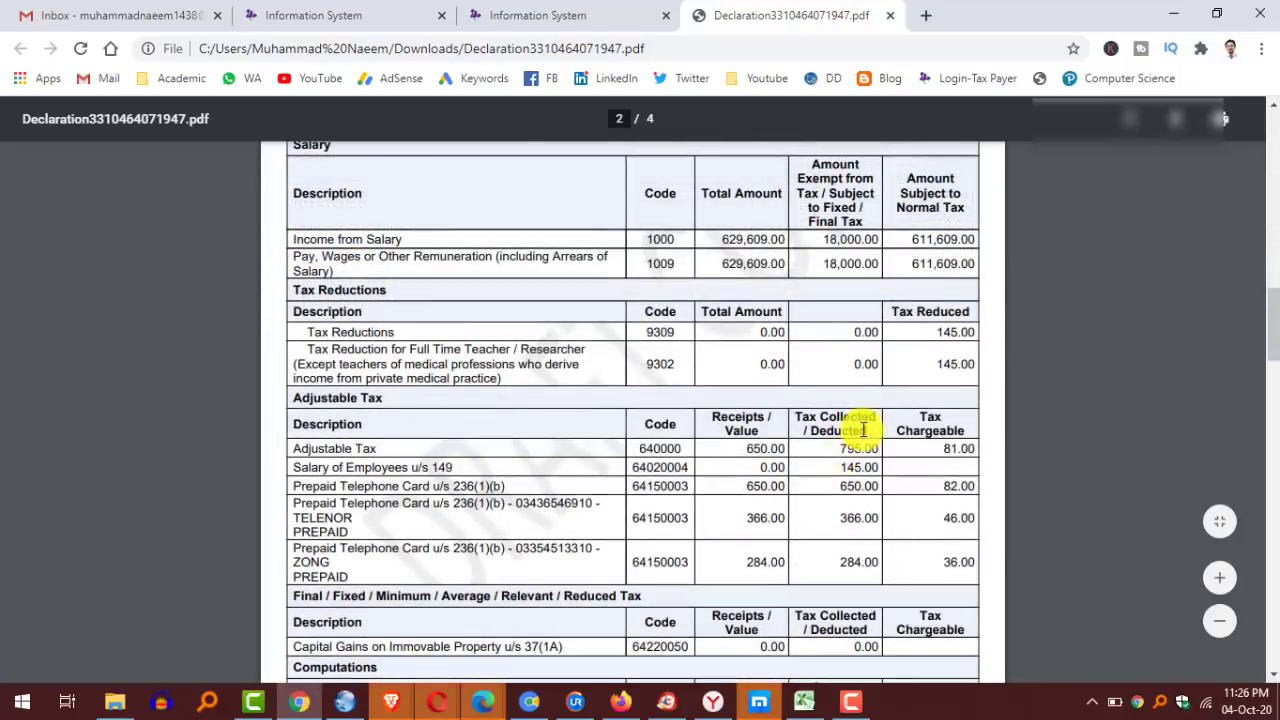
scroll(785, 415, "down", 20)
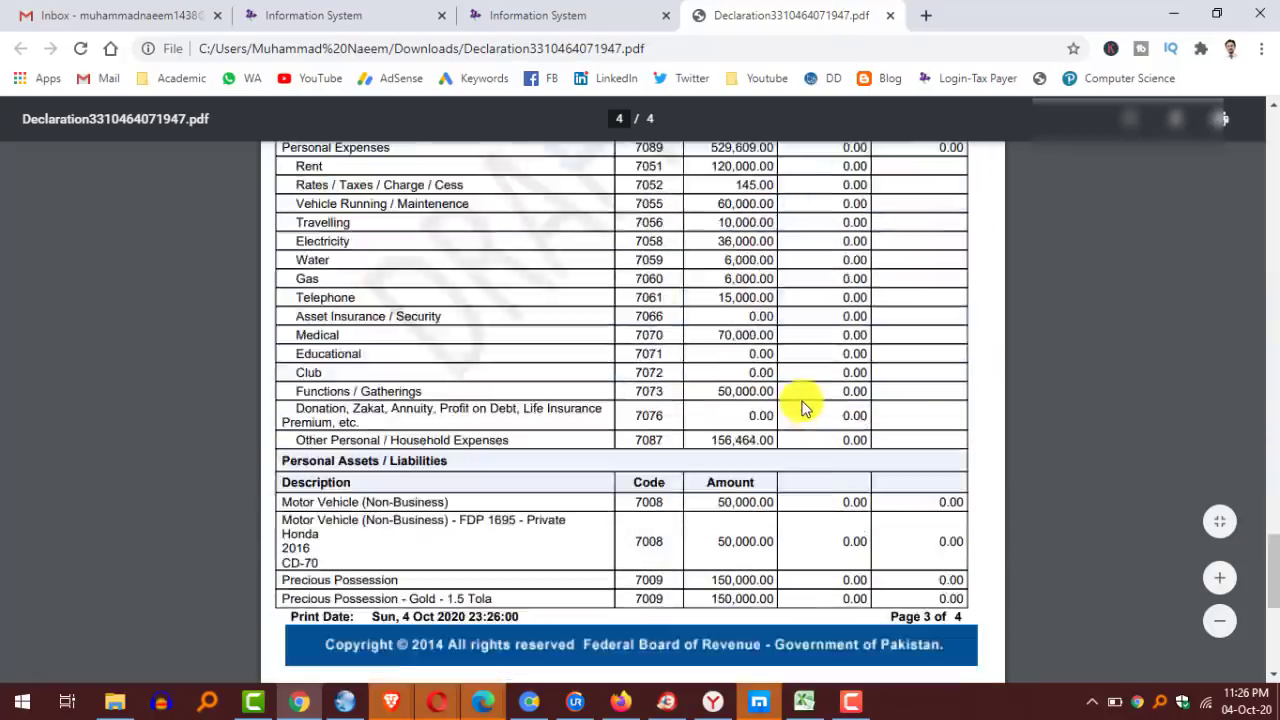
scroll(850, 424, "up", 20)
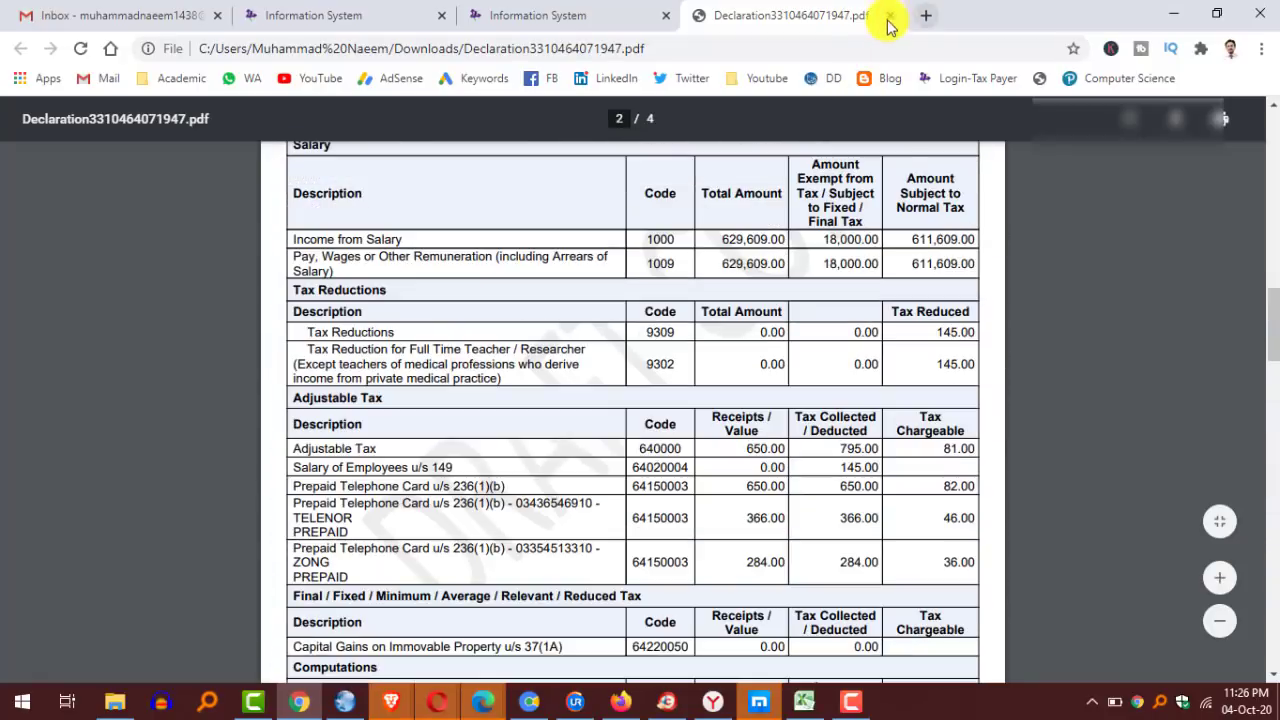
left_click(891, 17)
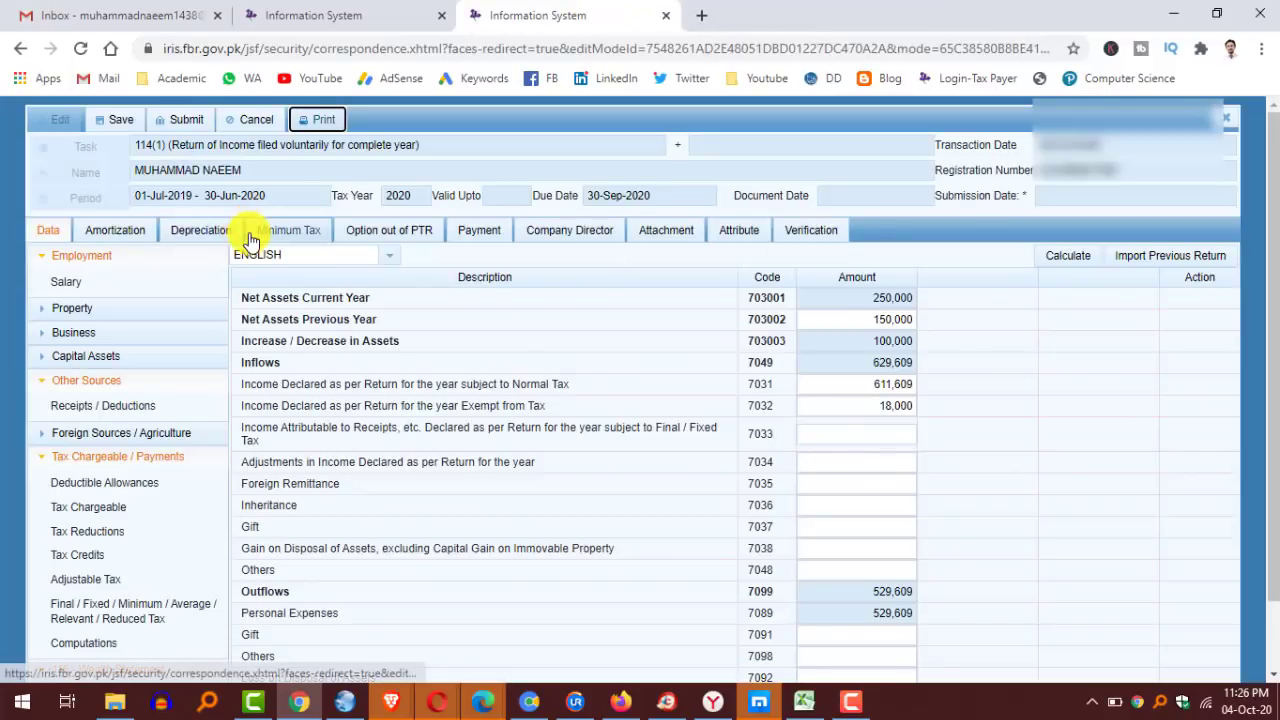
Save the 2020 return and verify it with the PIN in the Verification section.
left_click(122, 121)
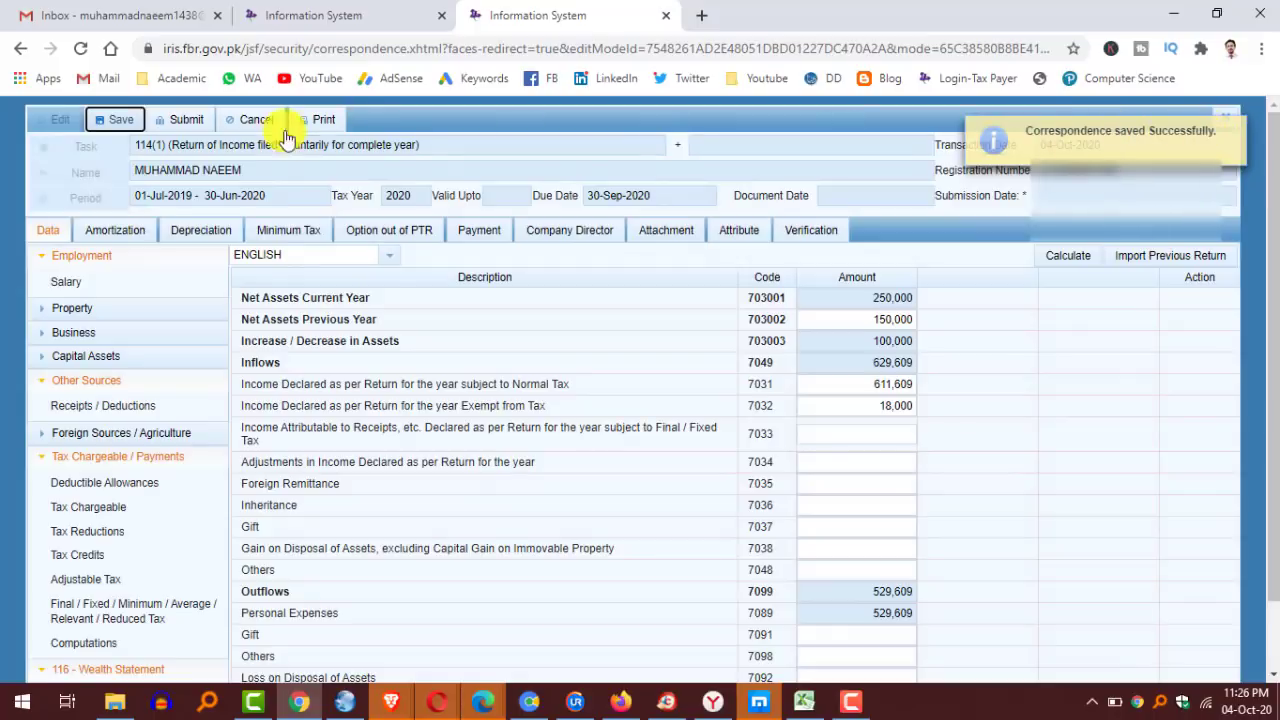
left_click(1247, 133)
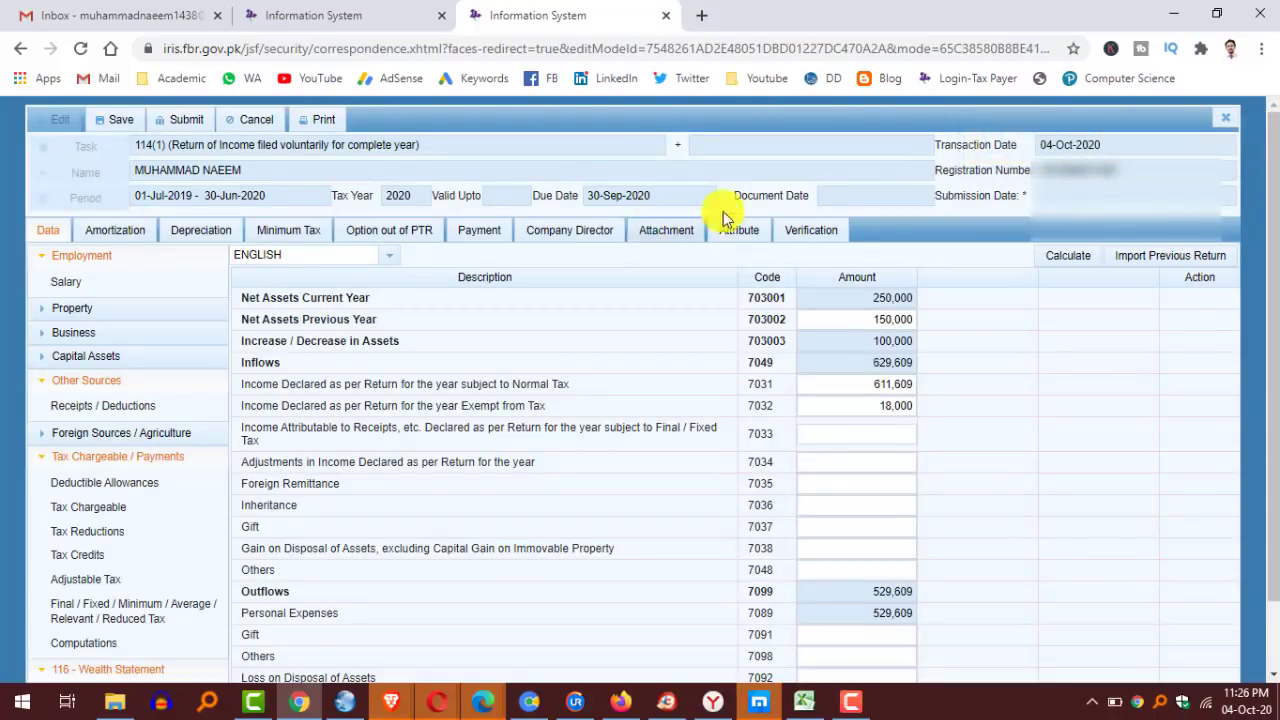
left_click(808, 240)
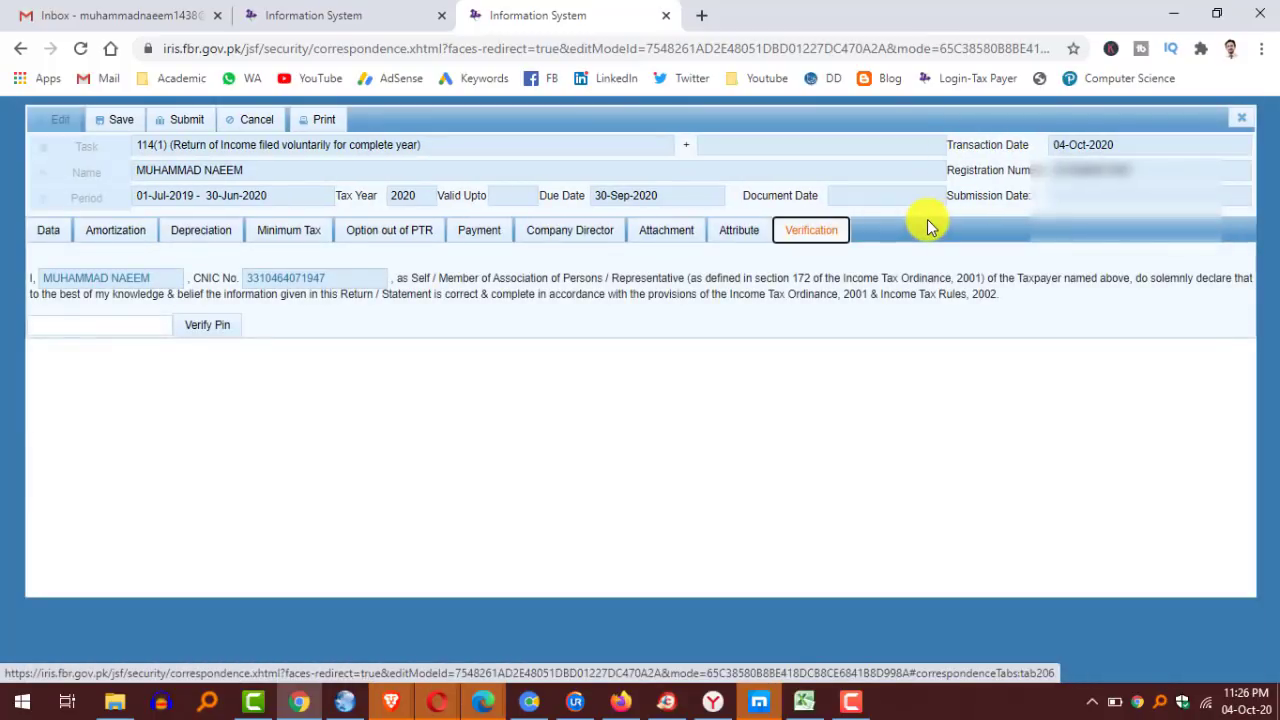
left_click(49, 322)
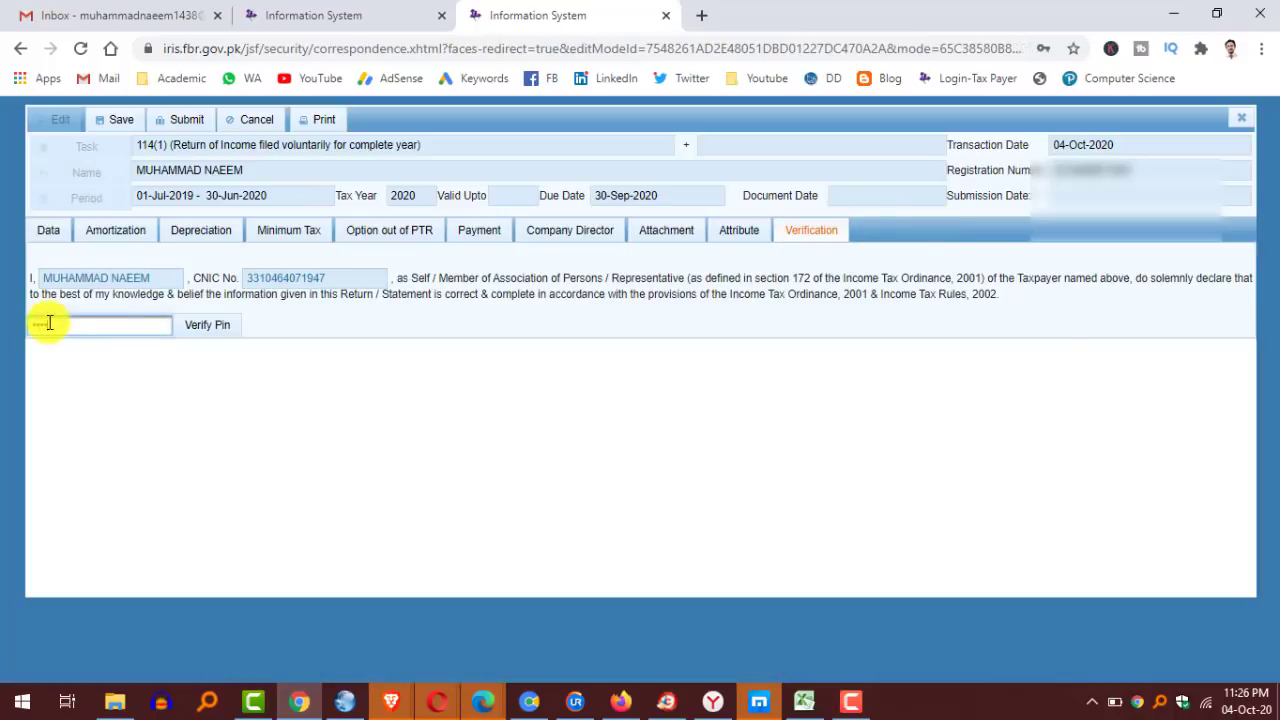
left_click(208, 328)
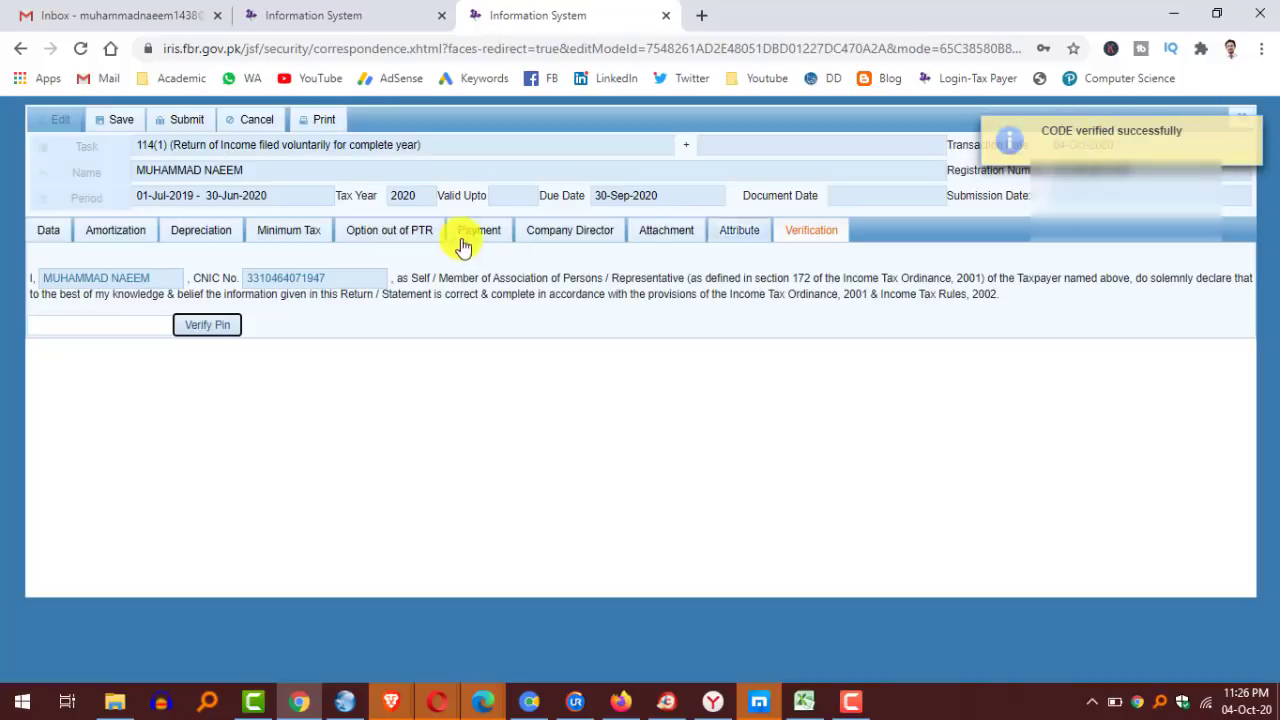
Submit the return and confirm the submission.
left_click(180, 120)
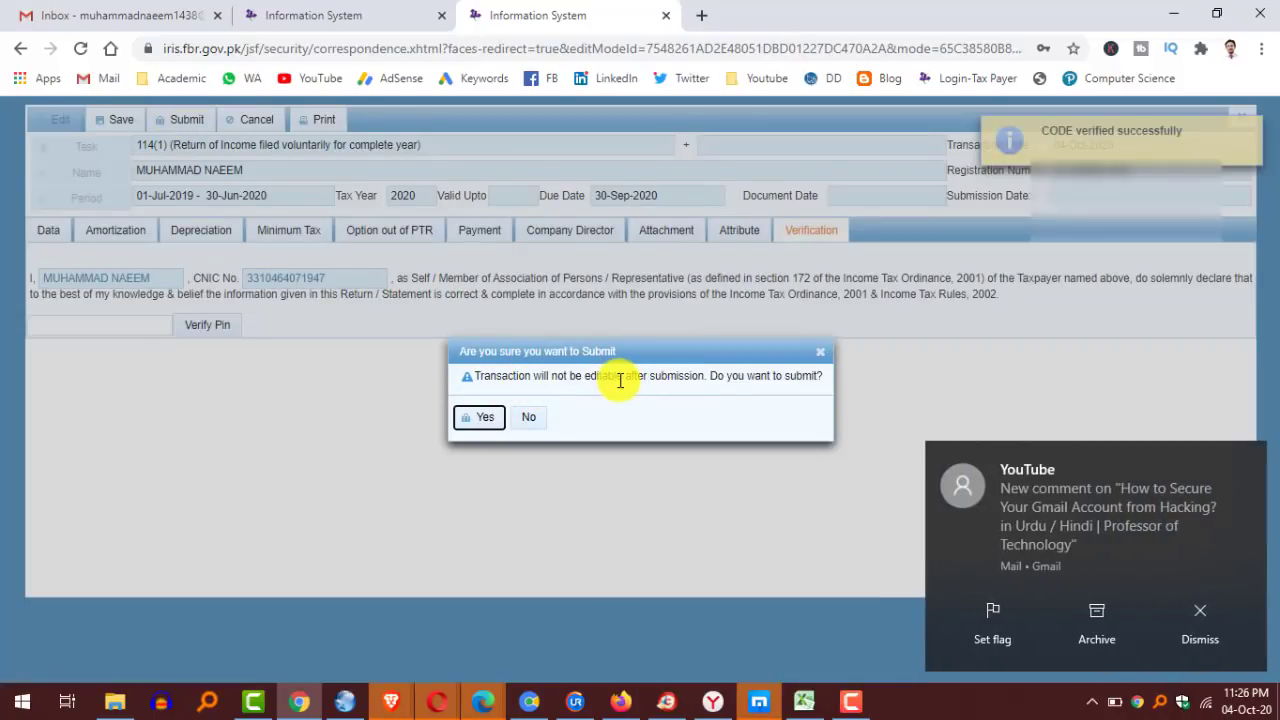
left_click(1202, 612)
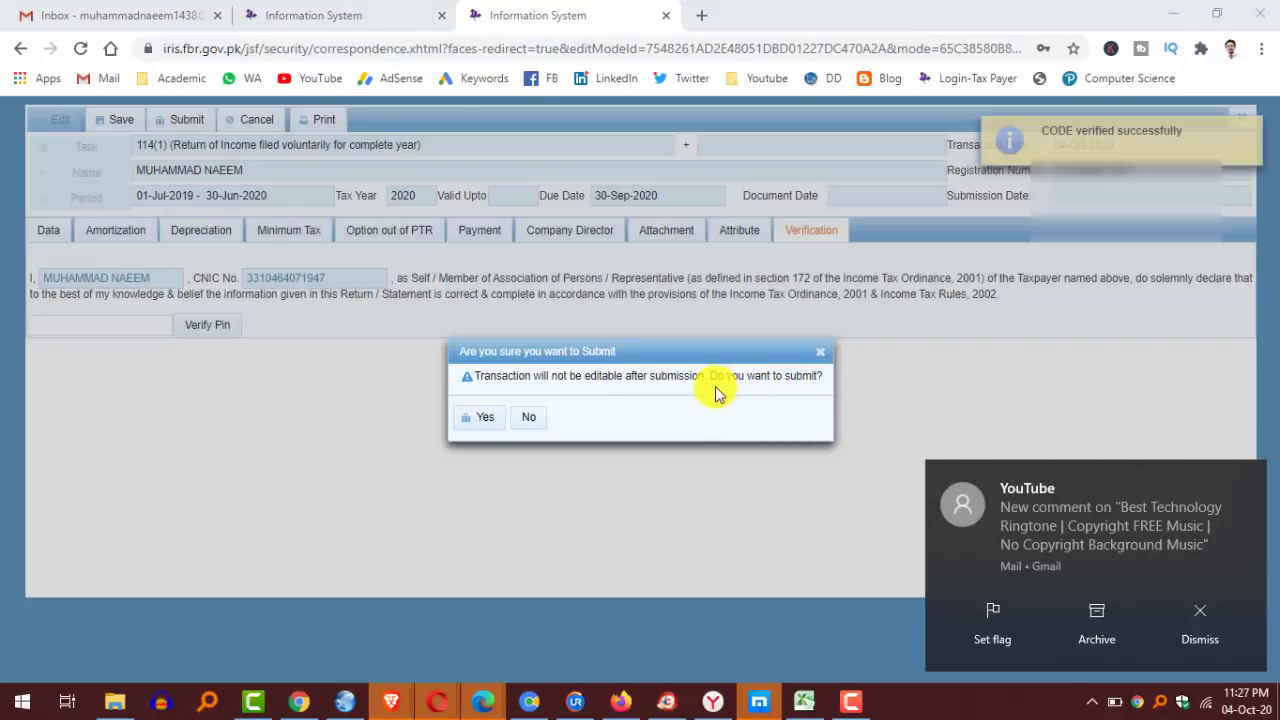
left_click(1226, 632)
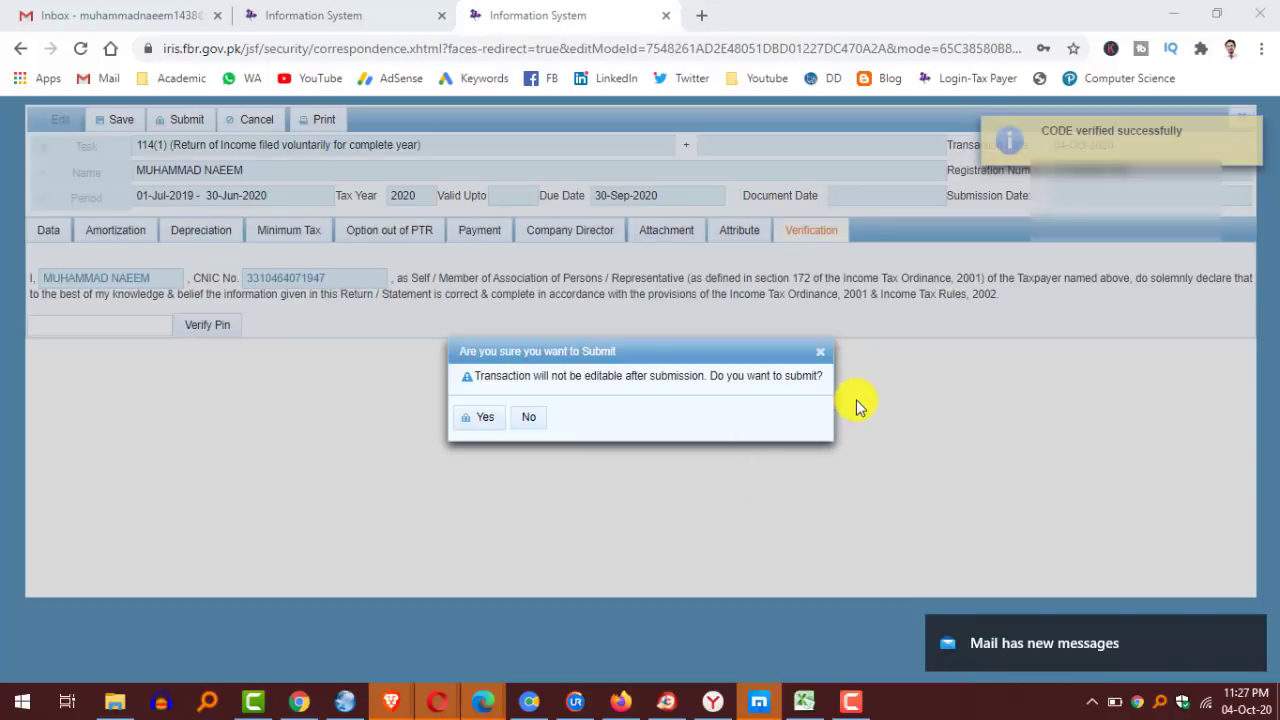
left_click(484, 424)
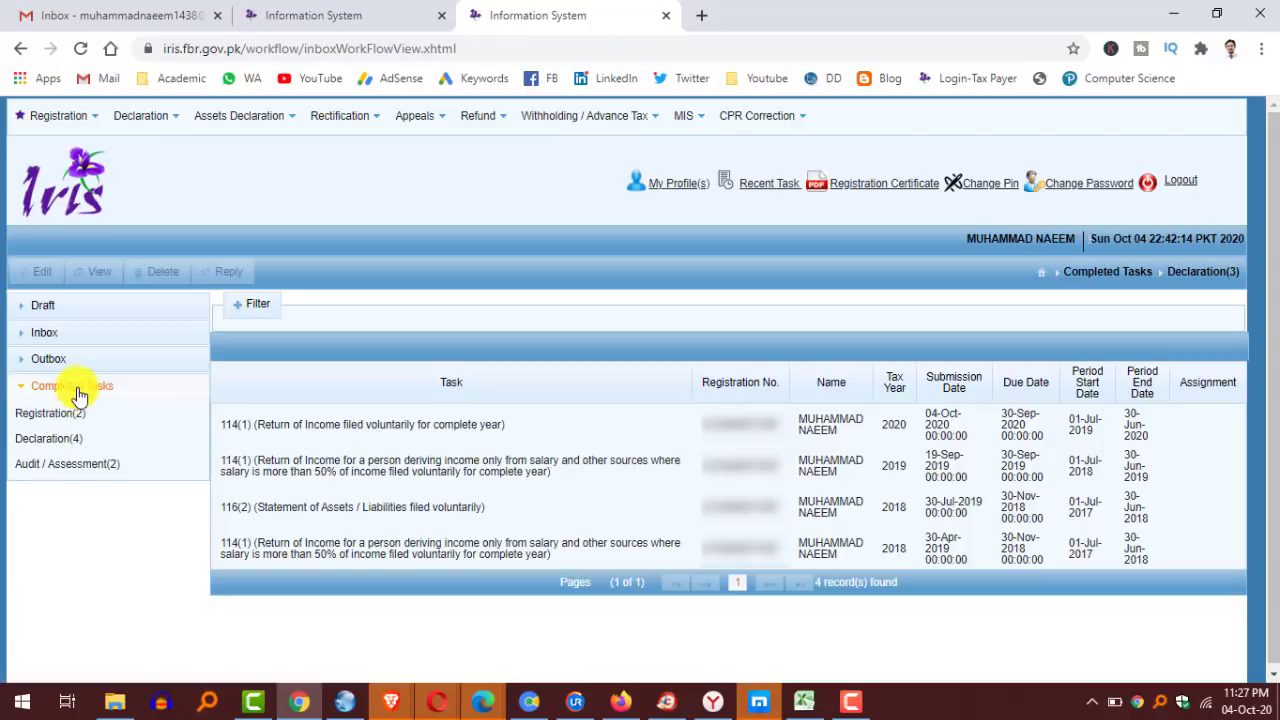
Open the submitted 2020 return from completed declarations, print it as a PDF, close it and log out.
left_click(48, 443)
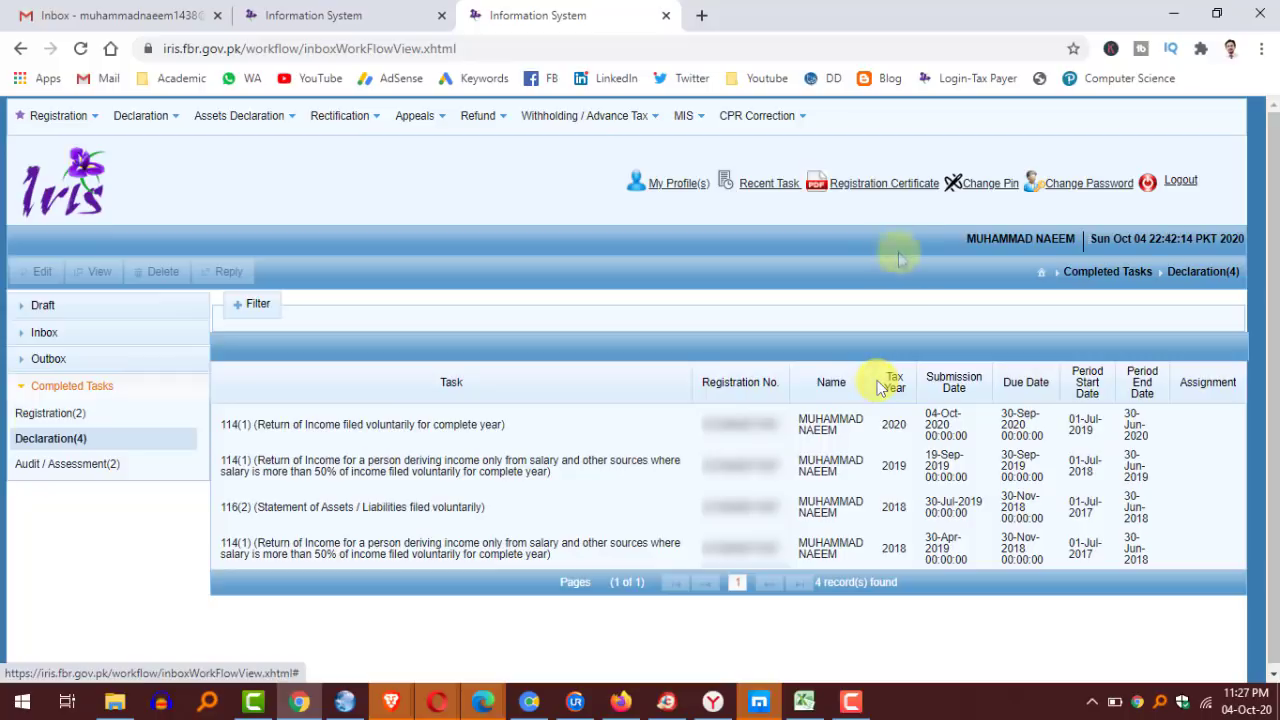
left_click(408, 436)
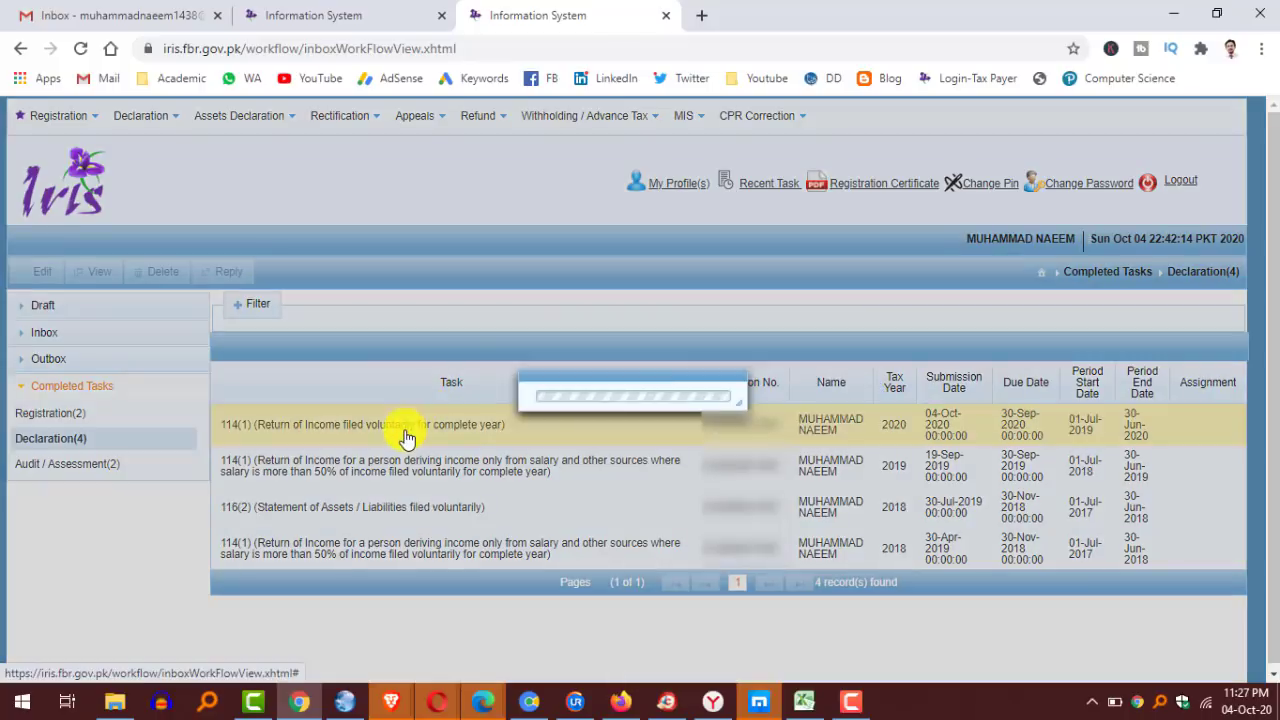
left_click(93, 276)
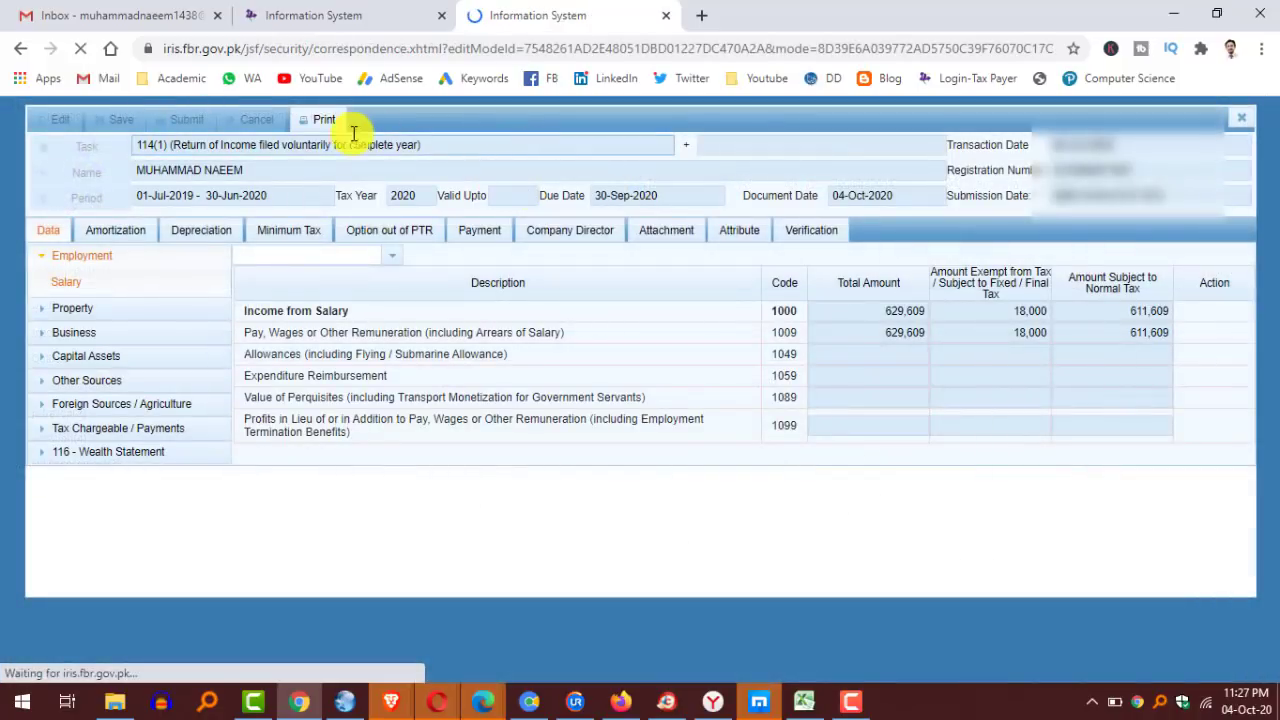
left_click(316, 120)
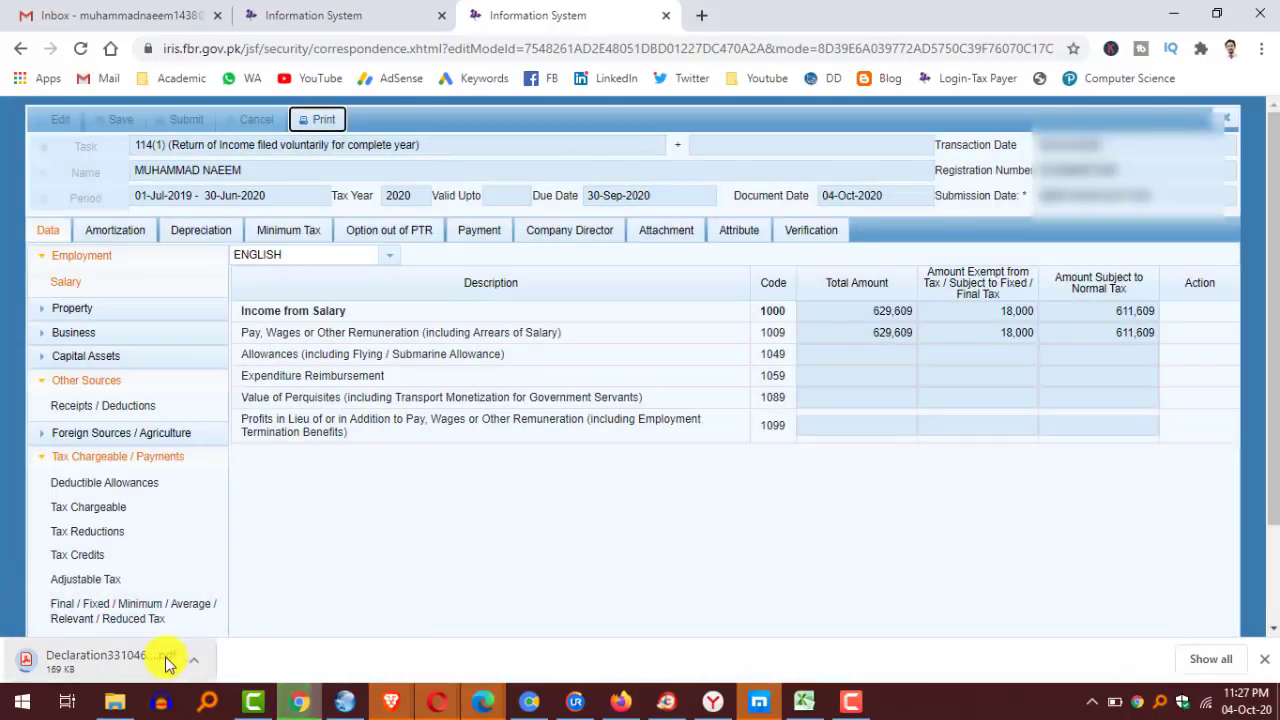
left_click(1226, 118)
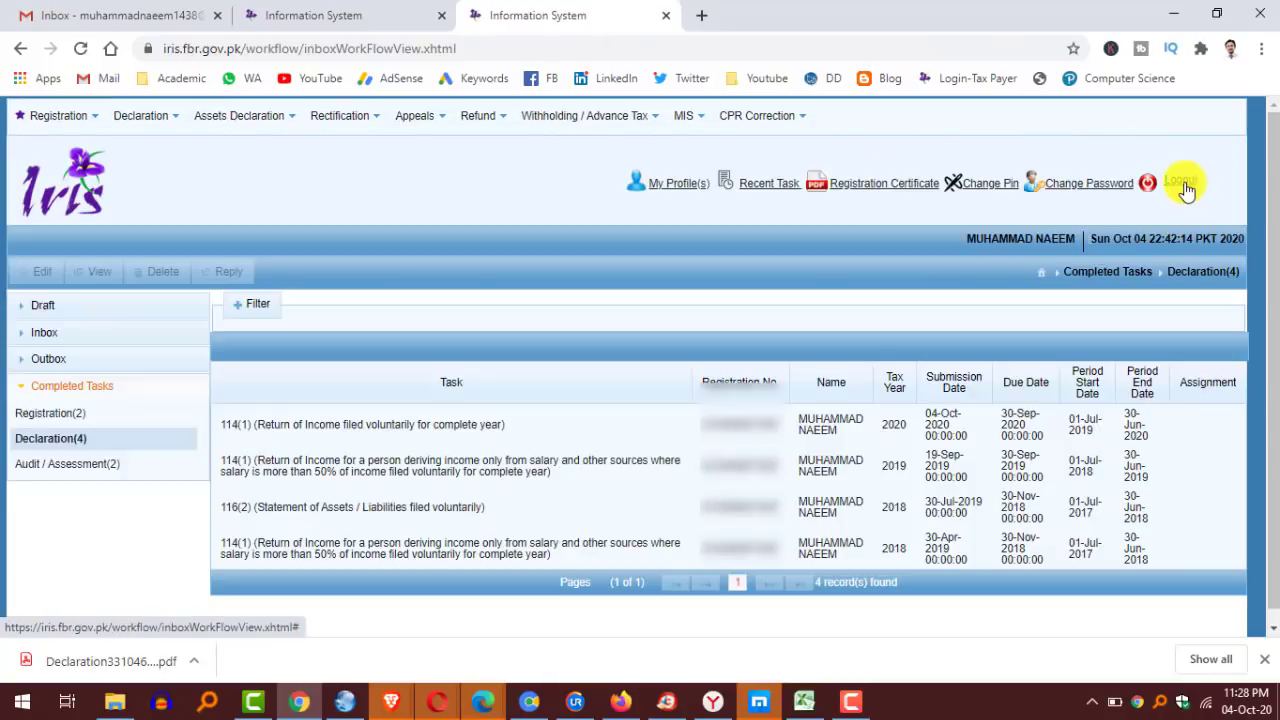
left_click(1183, 184)
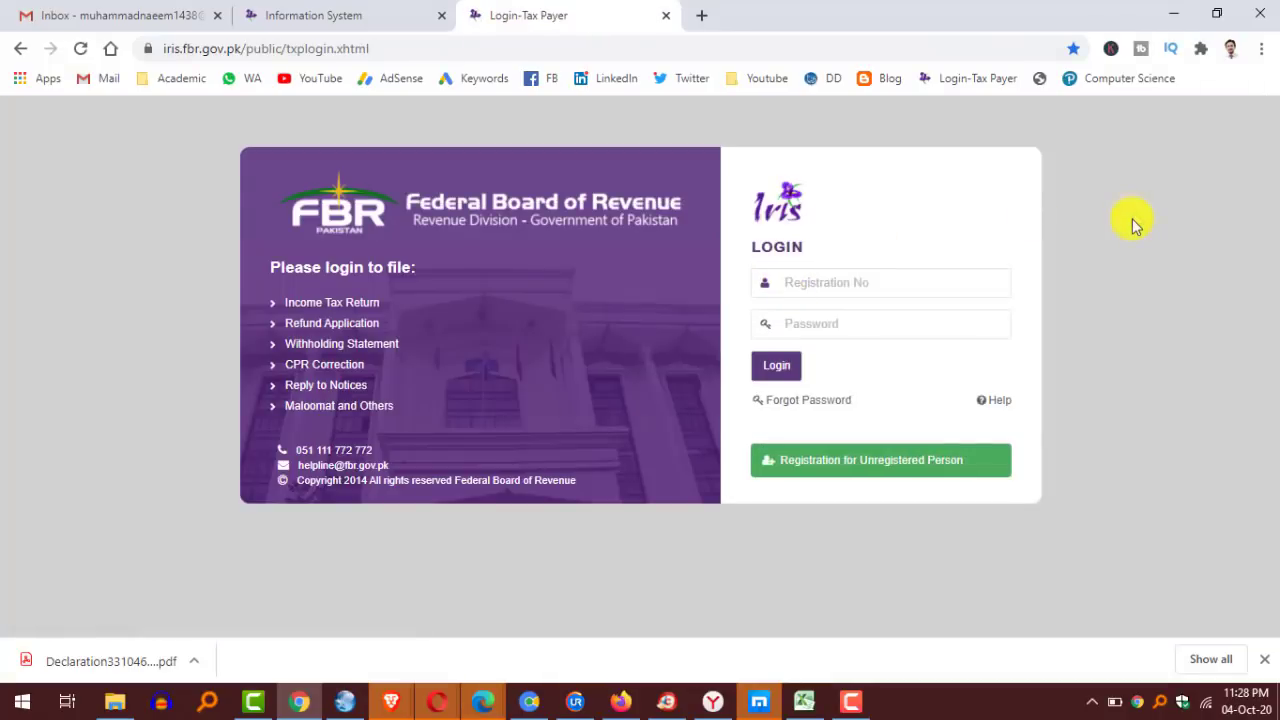